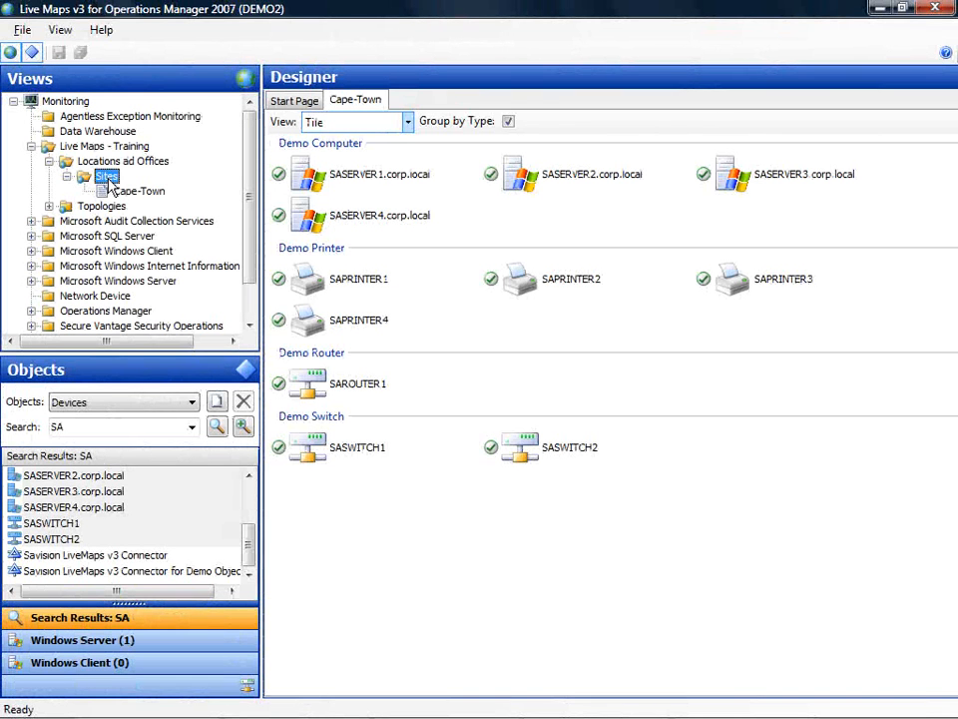
Step: Add a dynamic list view named Redmond to the Sites folder
right_click(108, 182)
mouse_move(150, 192)
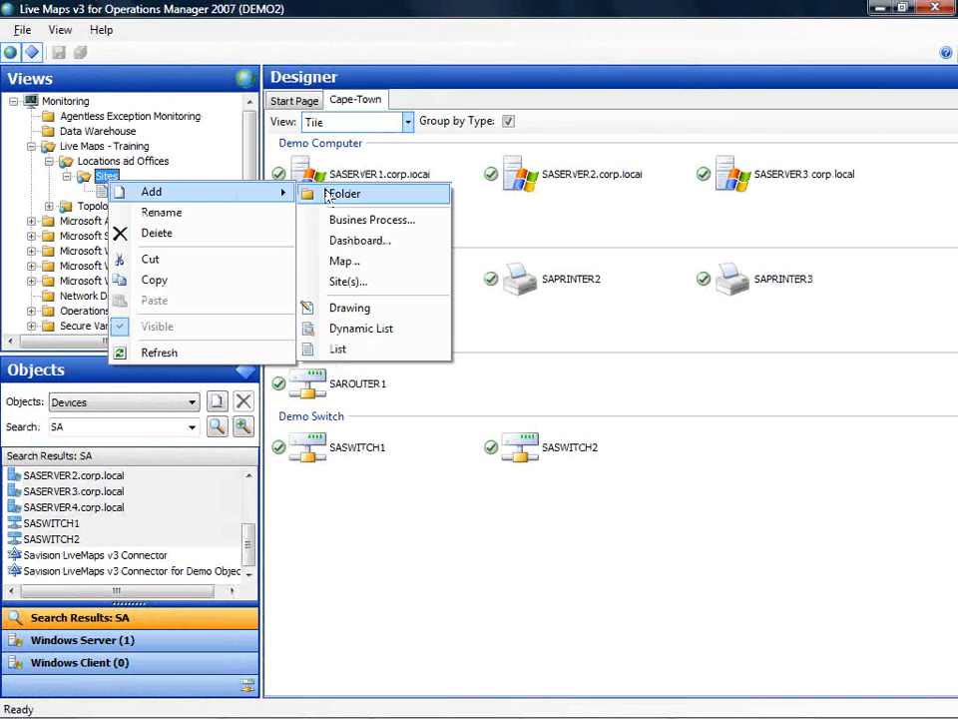
click(321, 334)
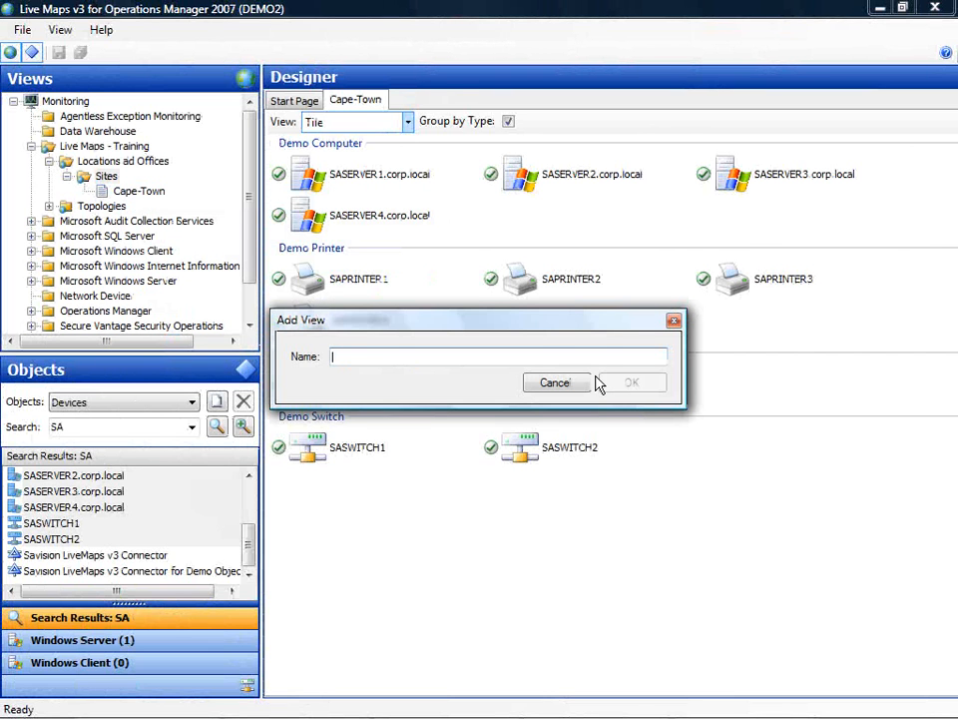
text(Fie)
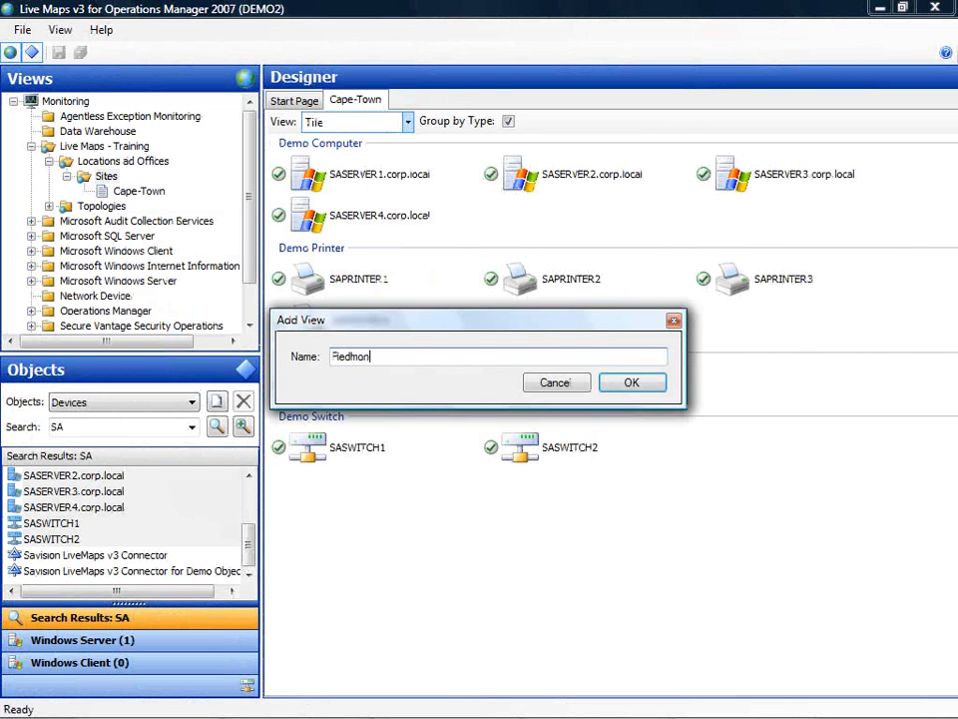
text(mond)
click(636, 384)
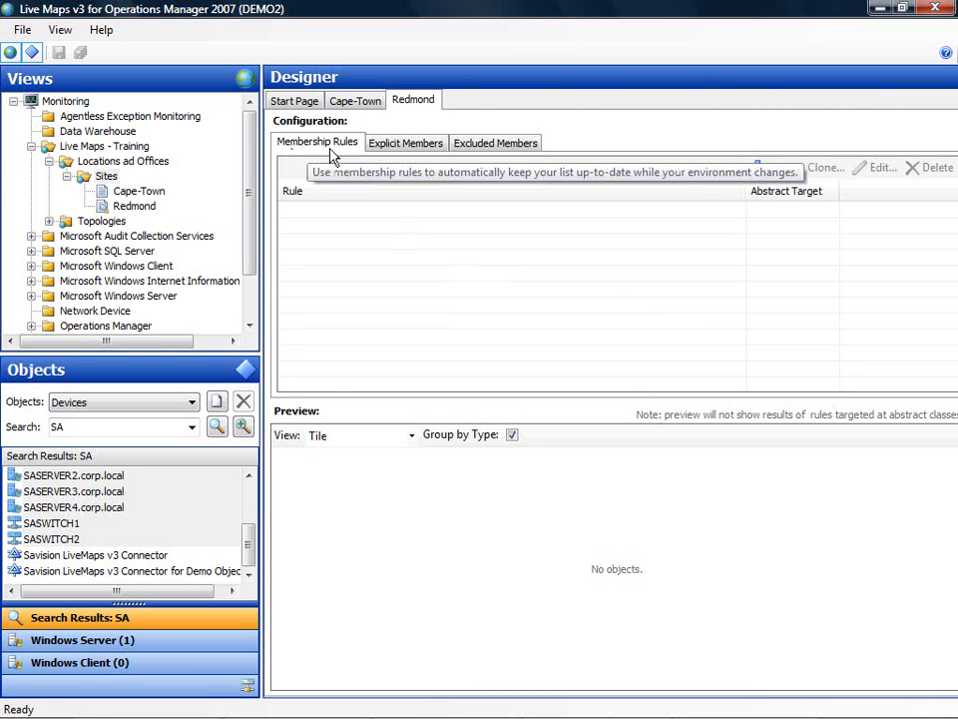
Step: Review the explicit and excluded members of the Redmond list, and return to its membership rules
click(407, 146)
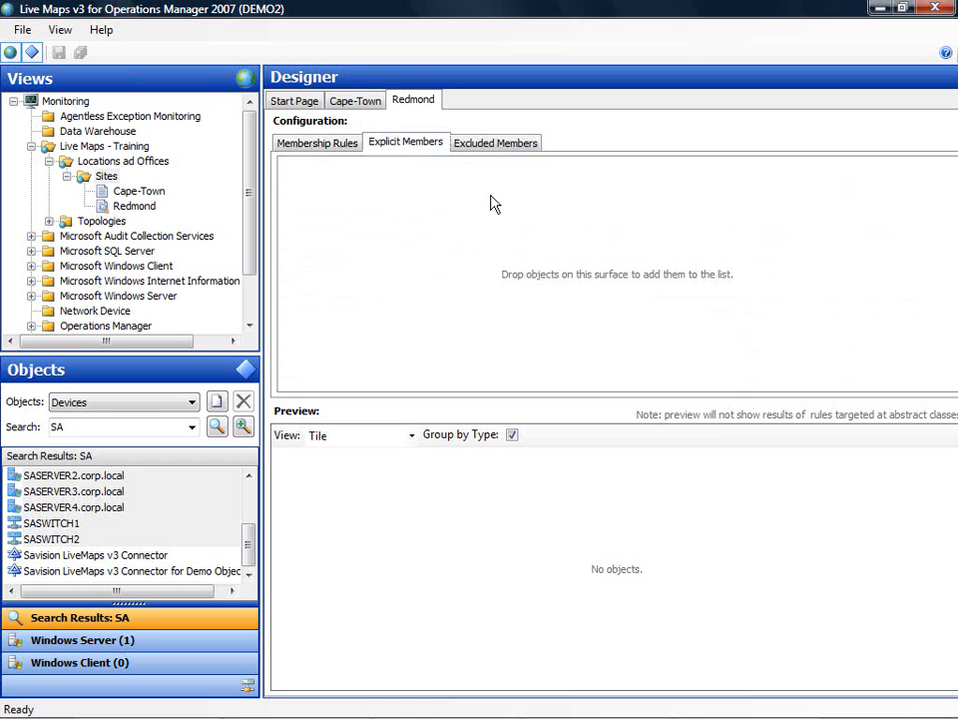
click(495, 143)
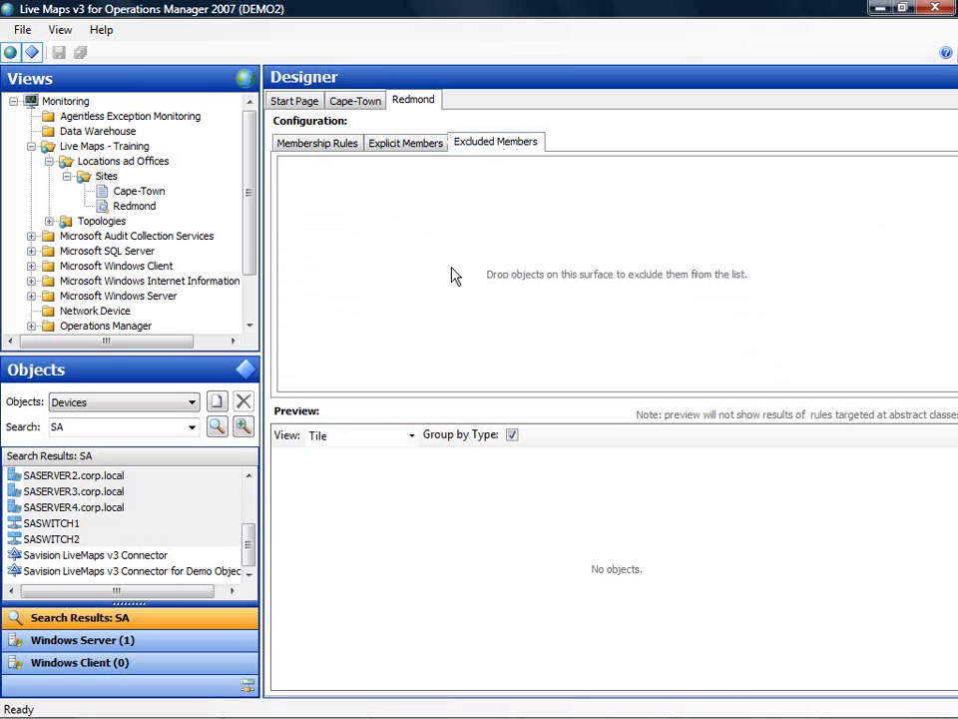
click(346, 146)
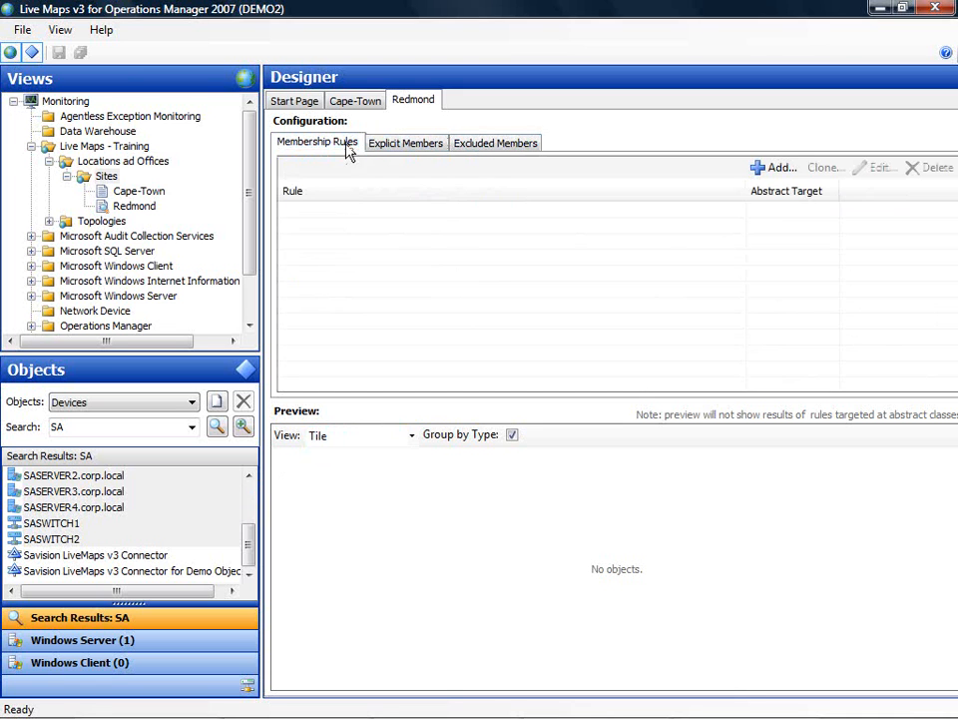
Step: Start a new membership rule for the Redmond list that includes objects of the Demo Computer class
click(774, 168)
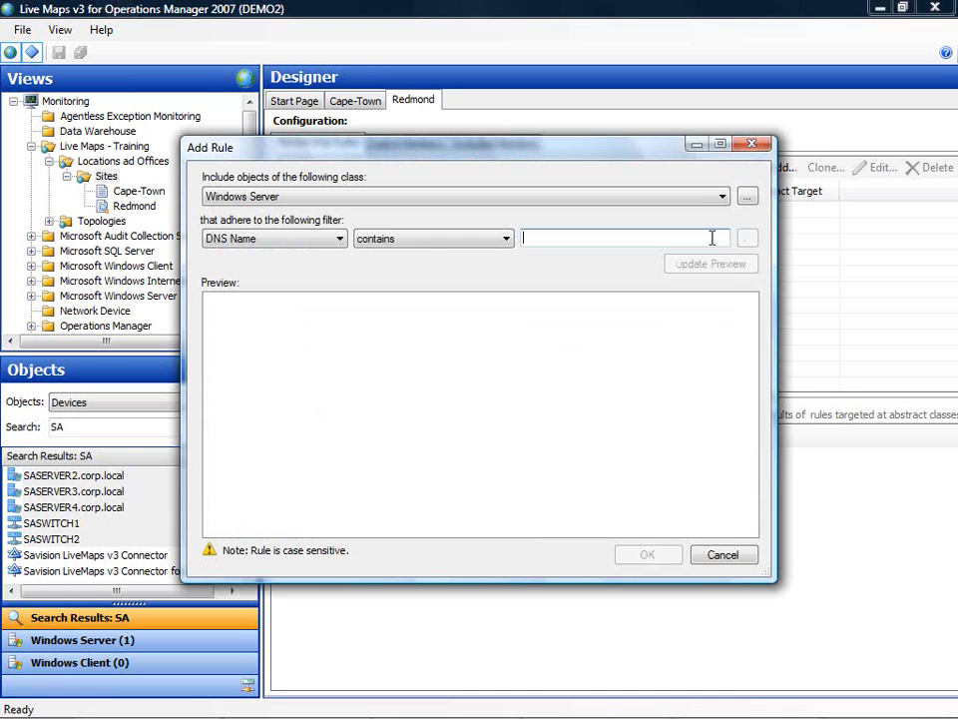
click(723, 196)
key(d)
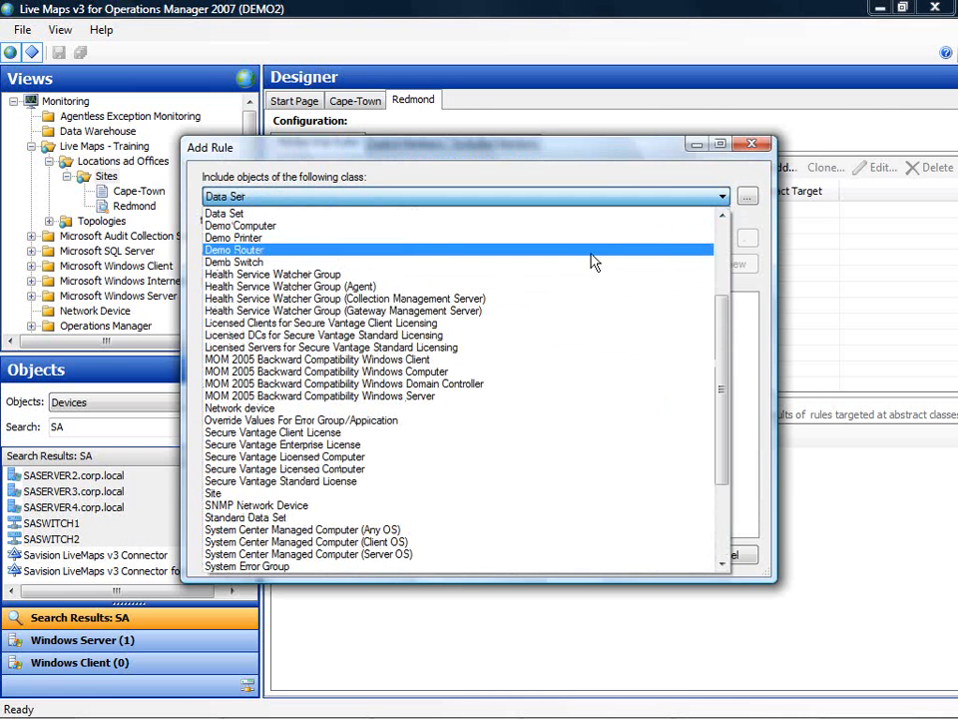
click(574, 234)
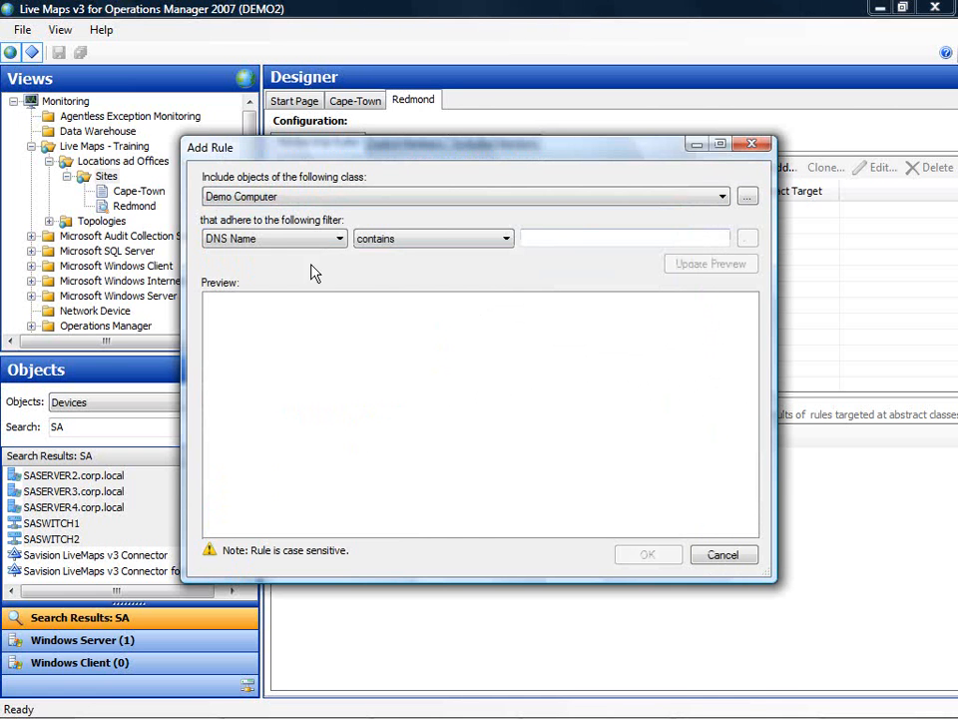
Step: Filter the Demo Computer rule by DNS Name matching the wildcard USRDM*, preview the matches and add the rule
click(332, 240)
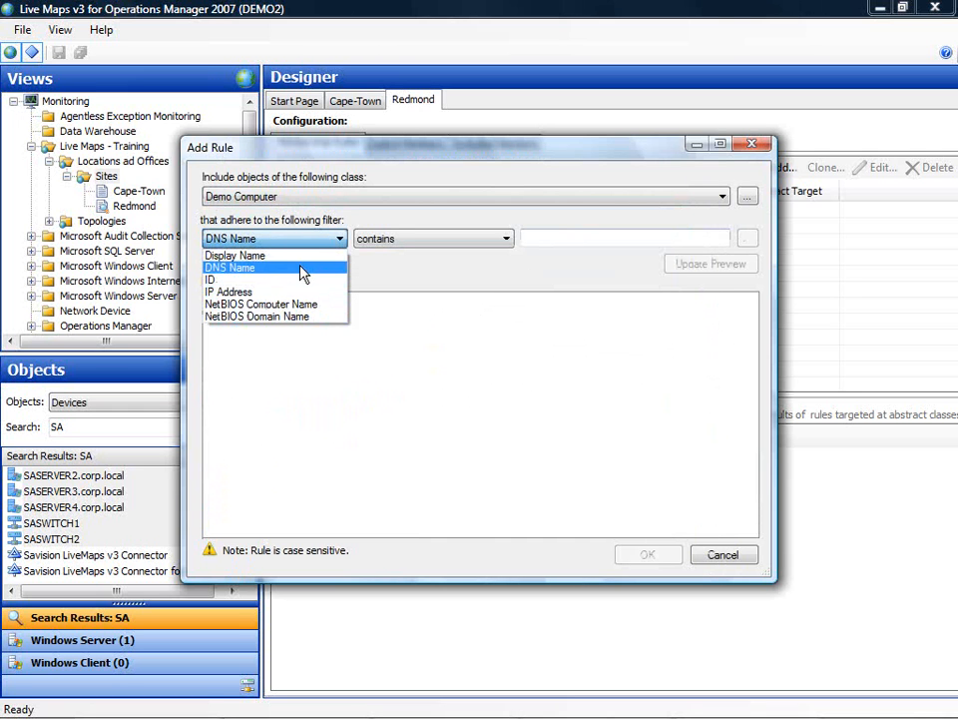
click(302, 273)
click(504, 241)
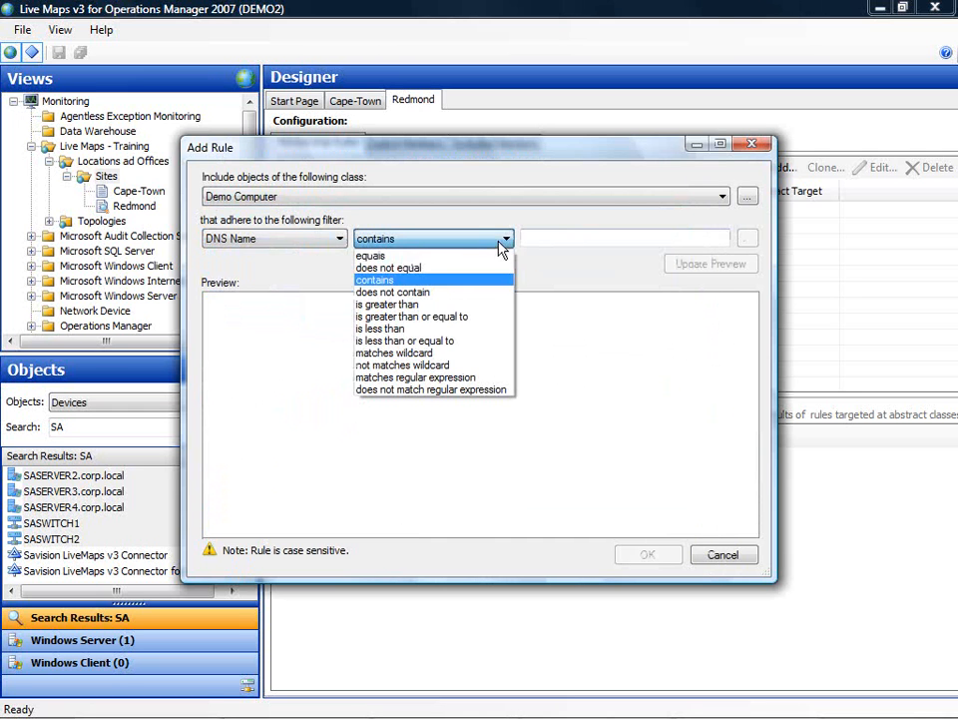
click(469, 354)
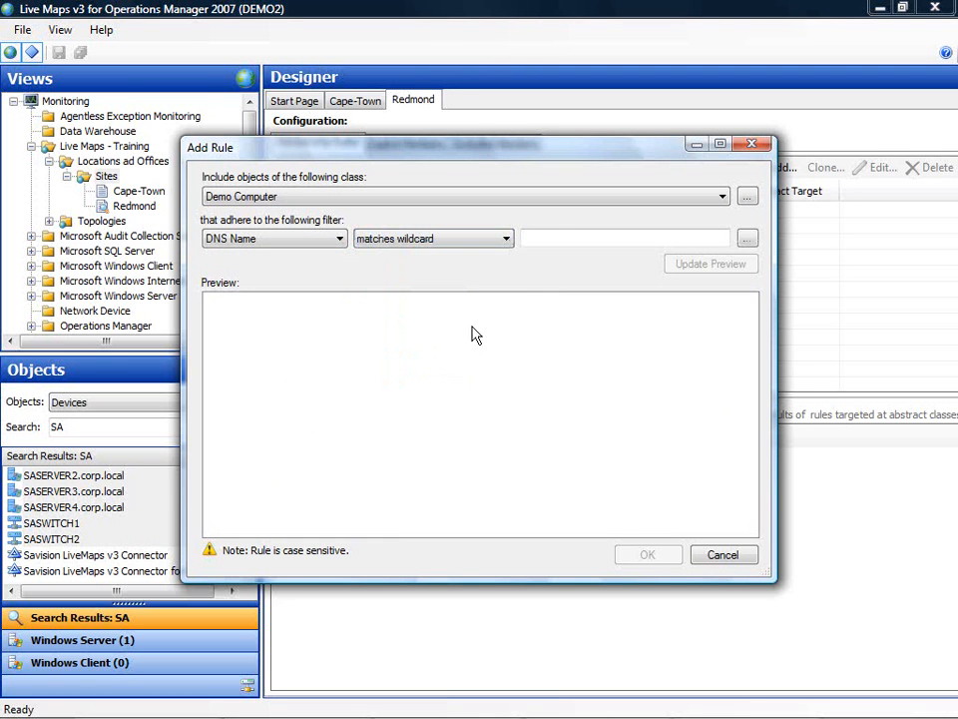
click(558, 240)
text(USRDM*)
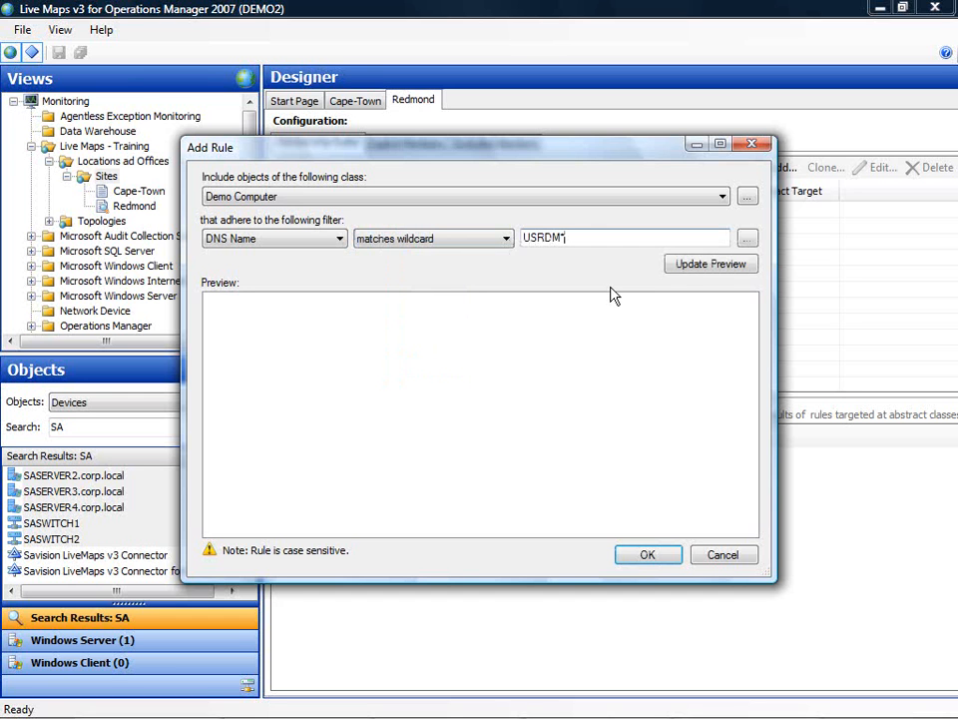
click(705, 271)
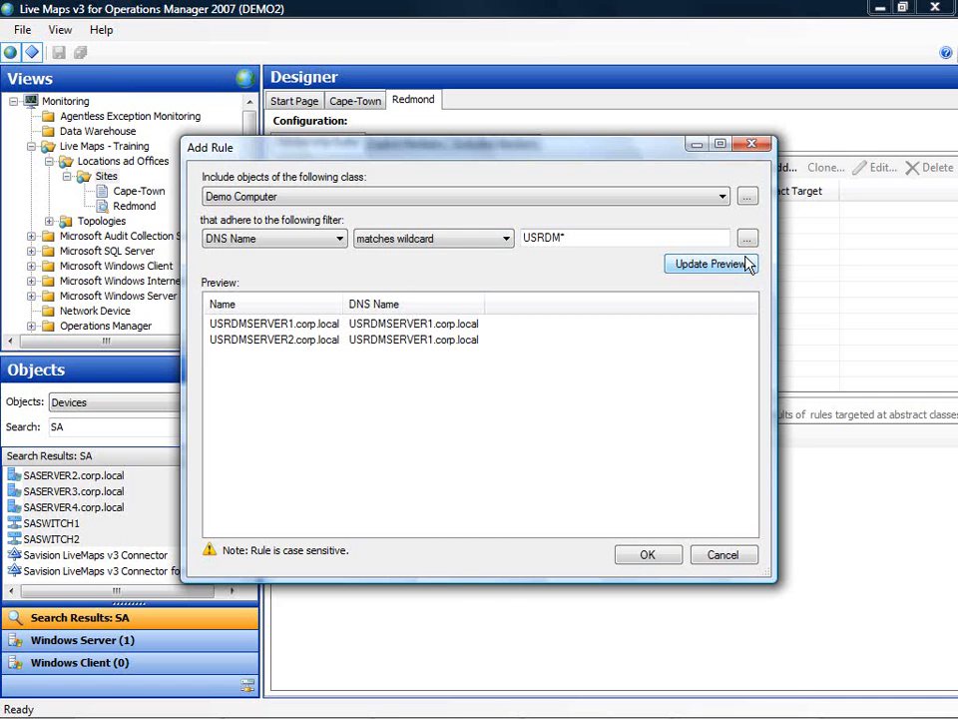
click(669, 561)
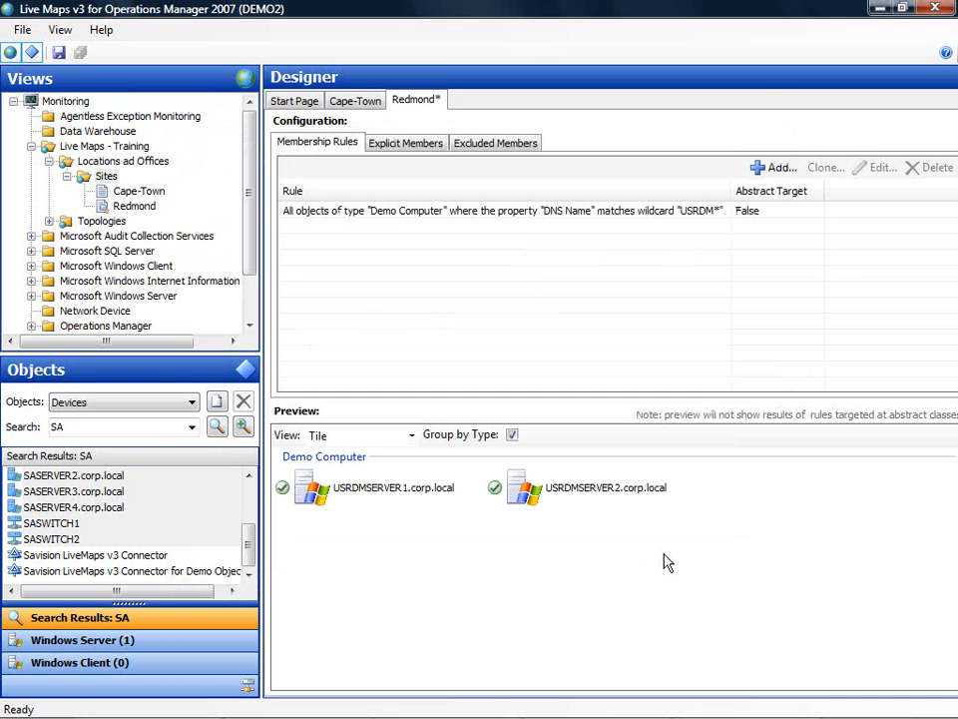
Step: Open the Demo Computer rule to inspect its editable settings, and close it without changes
click(470, 214)
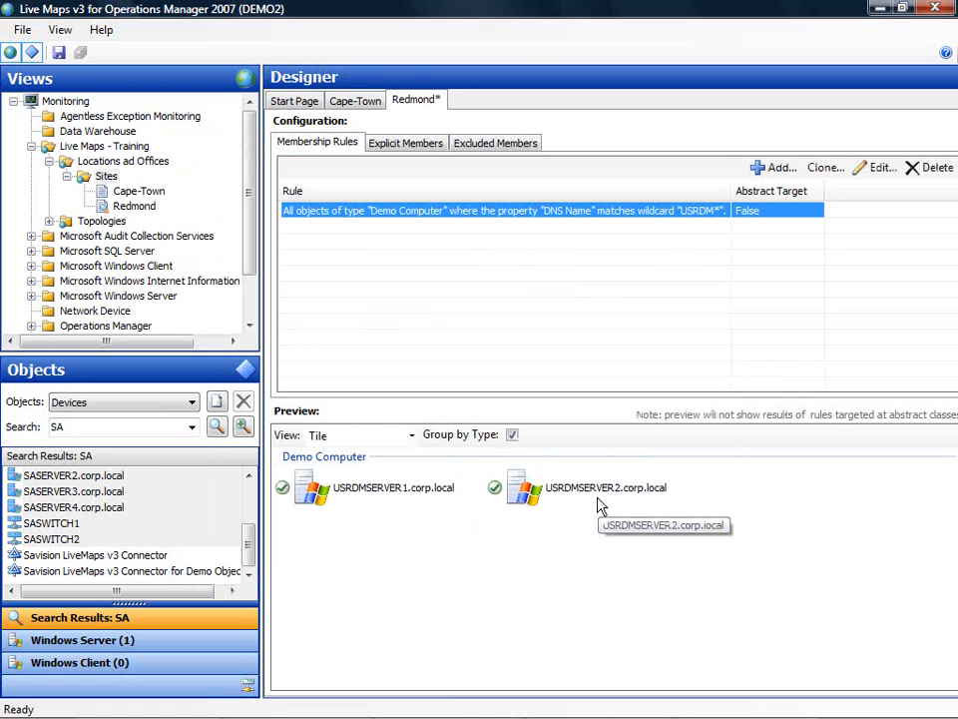
click(878, 168)
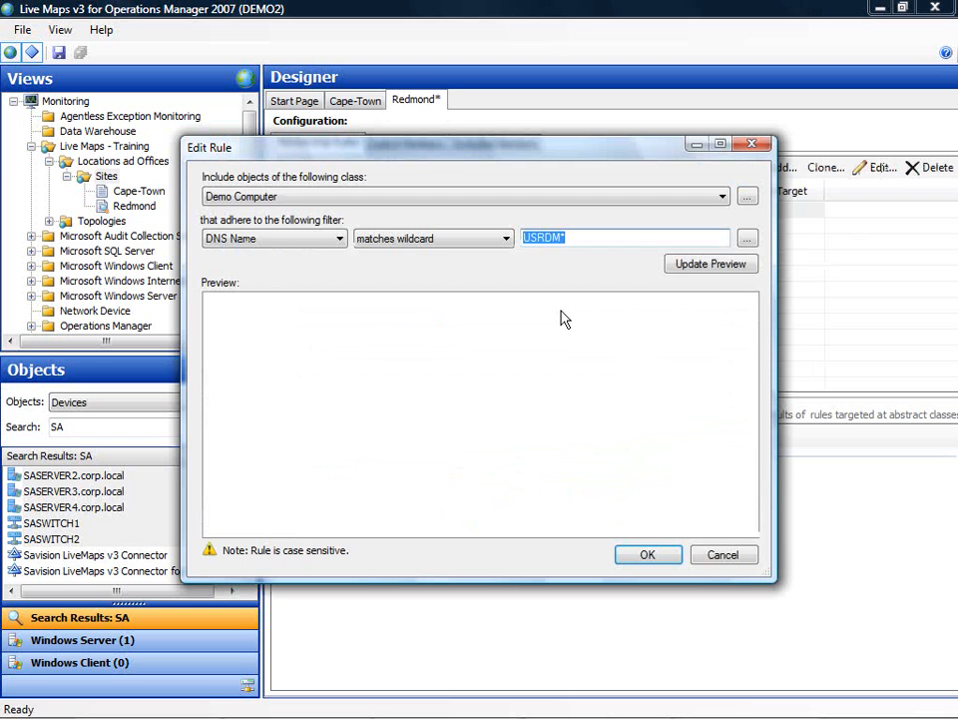
click(722, 556)
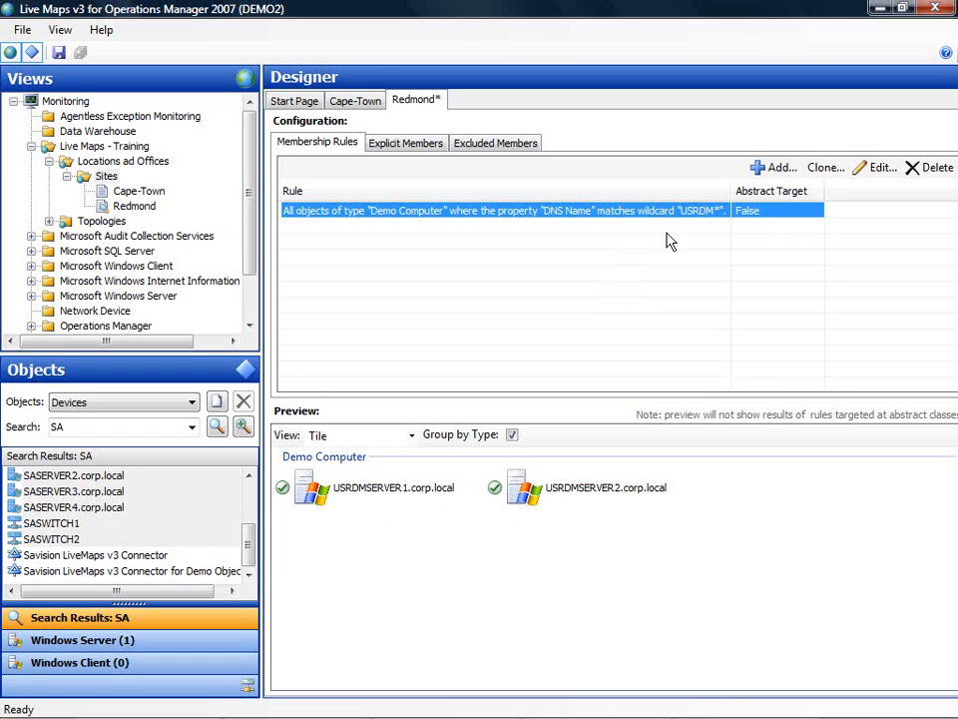
Step: Start a second membership rule for the Redmond list that includes objects of the Demo Router class
click(763, 169)
click(726, 196)
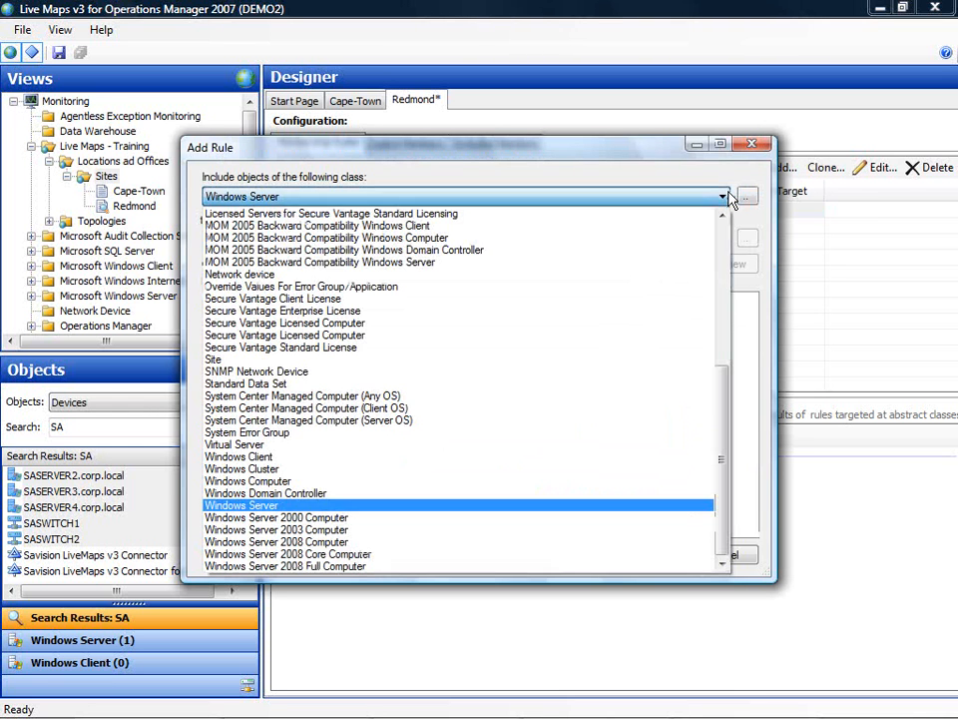
key(d)
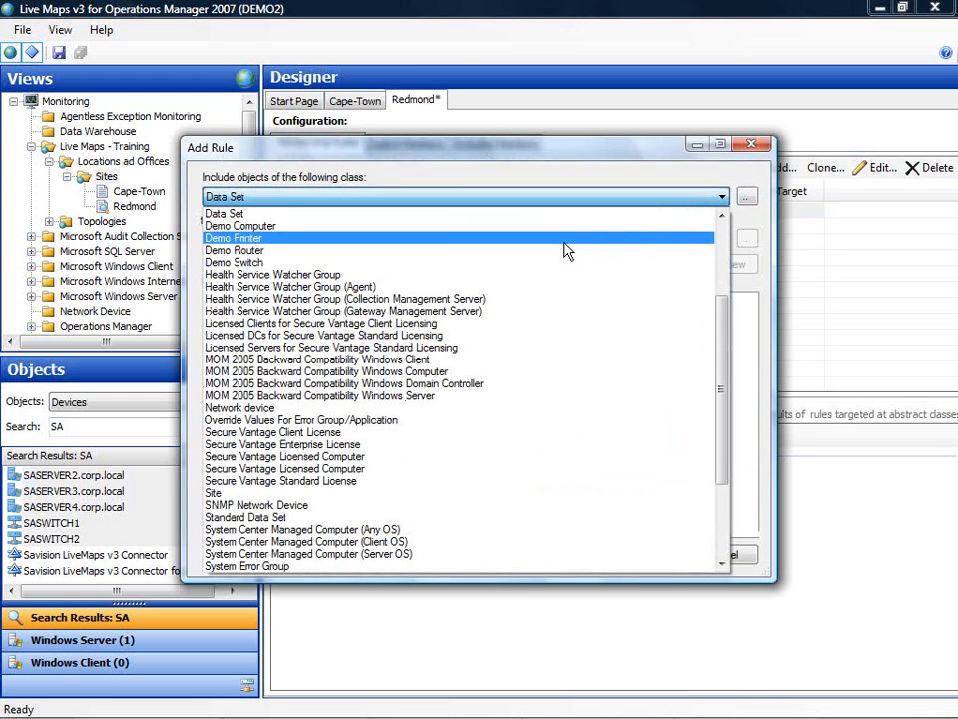
click(562, 257)
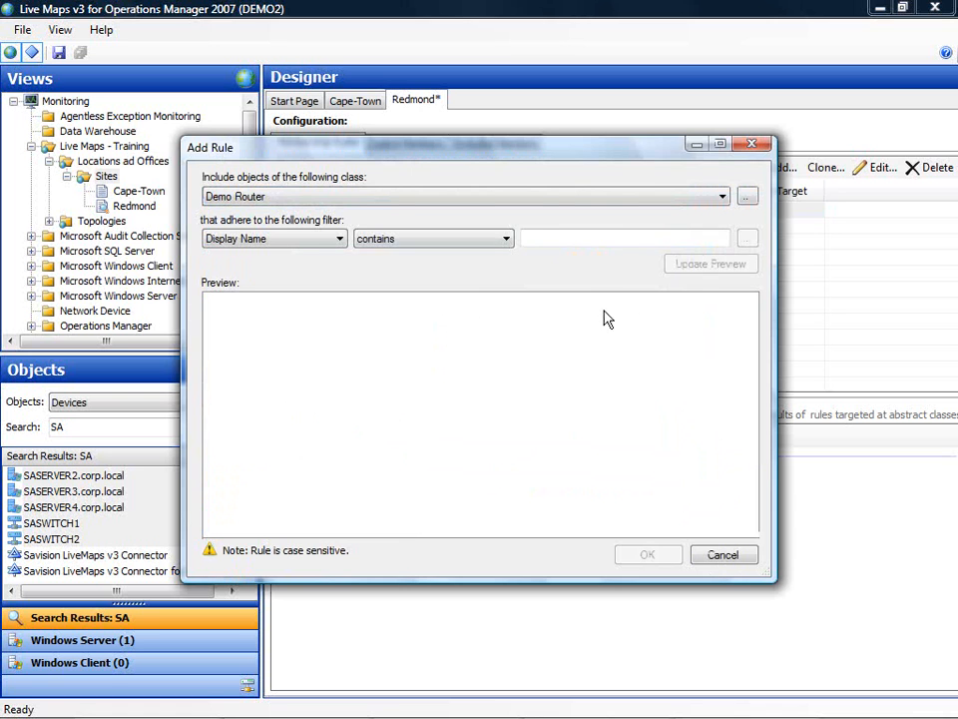
Step: Filter the Demo Router rule by Display Name matching the wildcard USRDM*, add the rule, and save the Redmond list
click(497, 243)
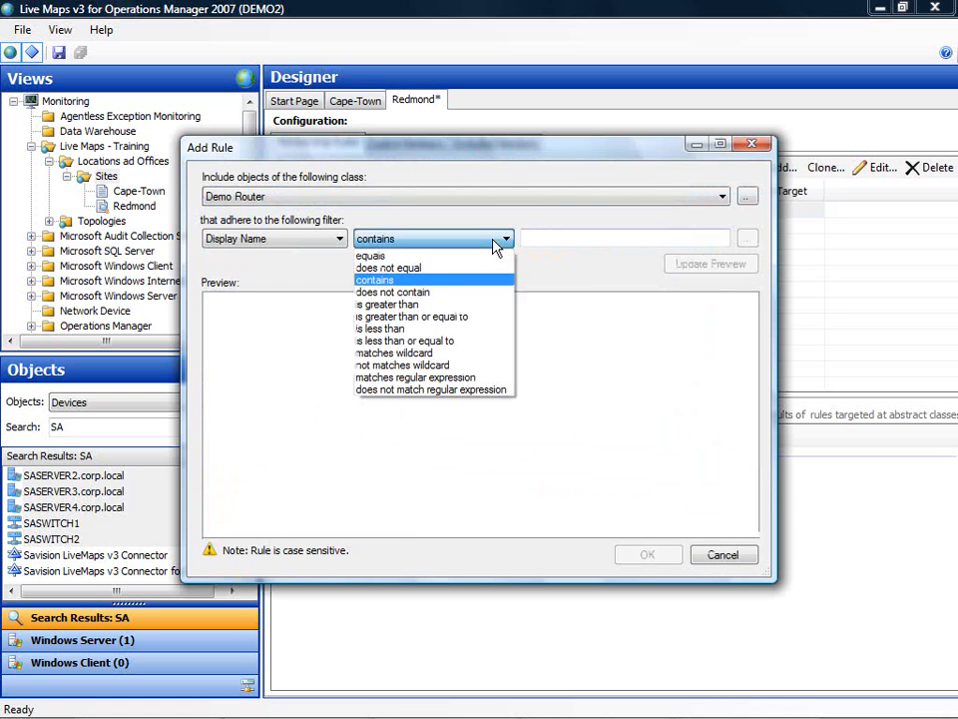
click(473, 354)
click(561, 240)
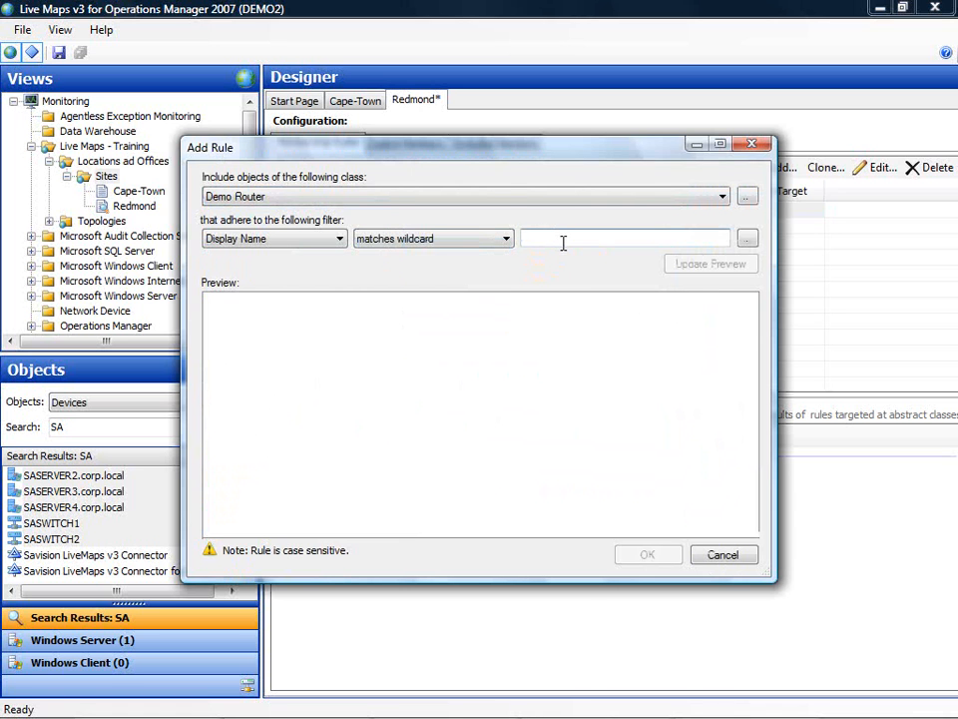
text(USR)
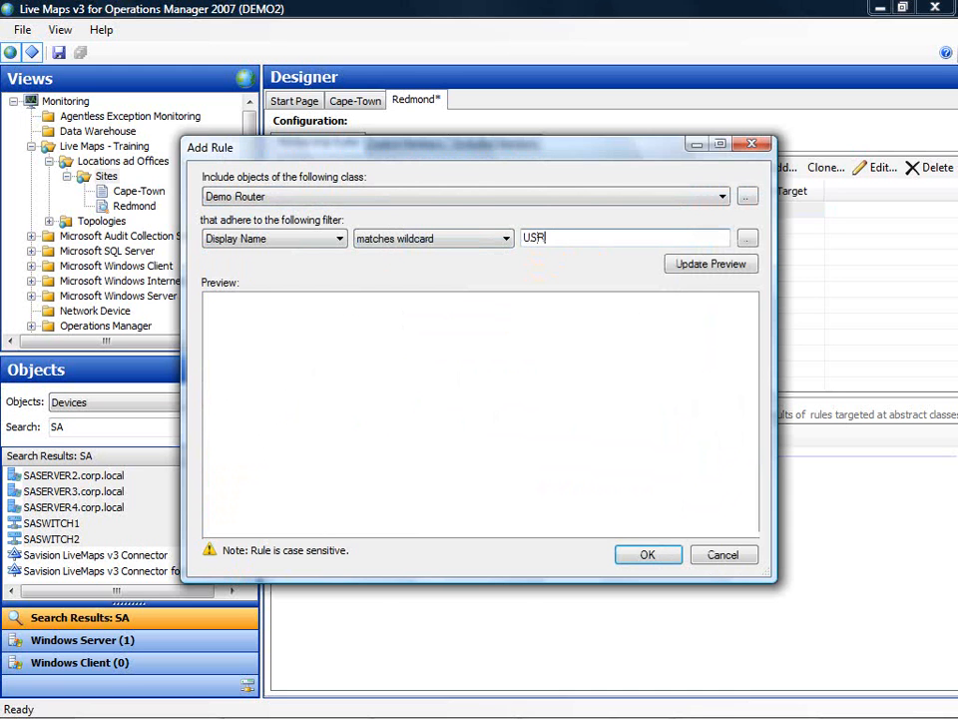
text(DM*)
click(689, 266)
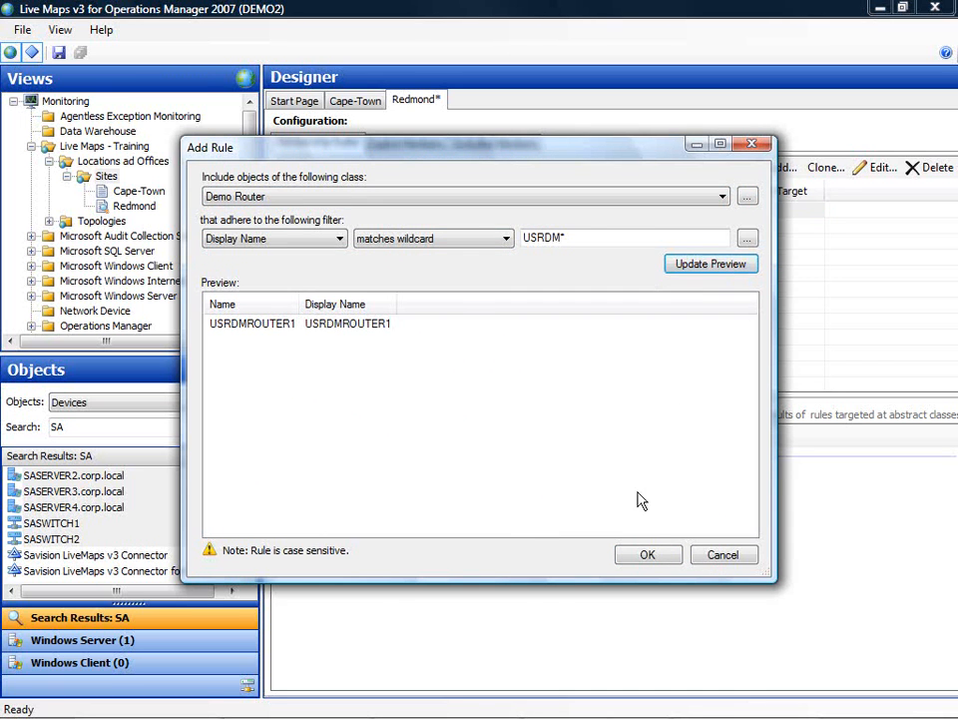
click(649, 555)
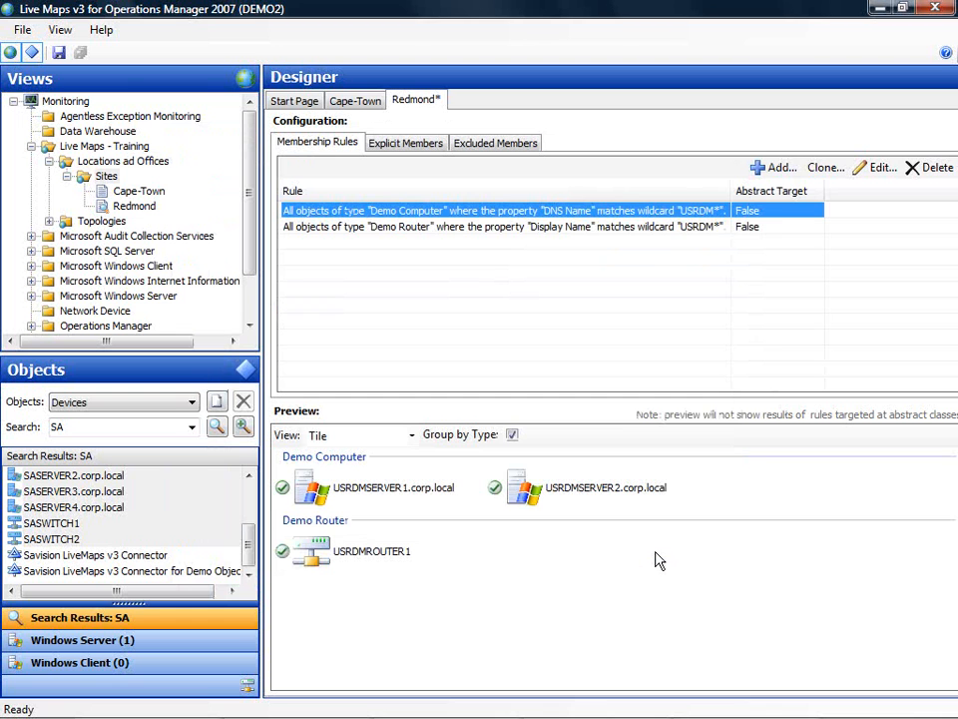
click(59, 53)
Step: Start the Add Sites wizard for the Sites folder, using Active Directory as the source and importing all listed sites
click(102, 177)
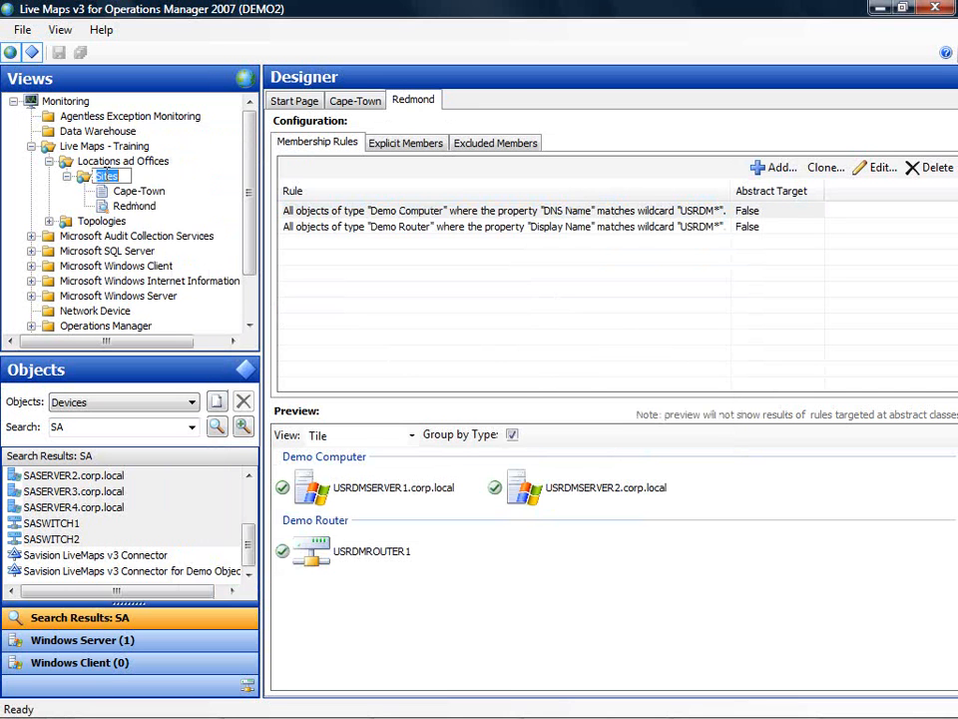
right_click(107, 176)
key(Escape)
right_click(106, 178)
mouse_move(112, 187)
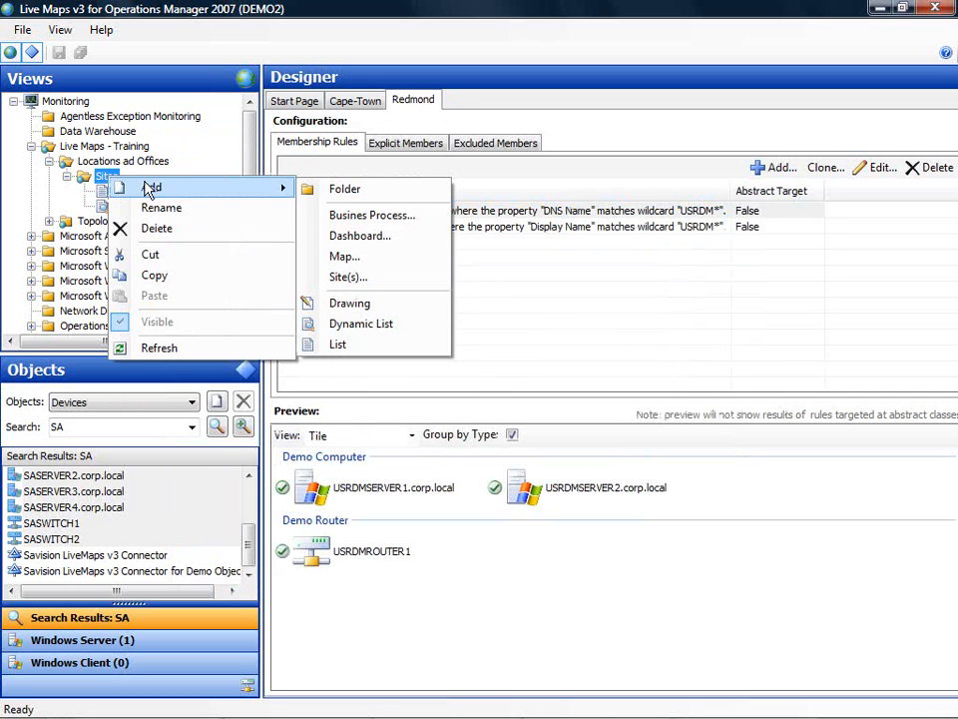
click(372, 278)
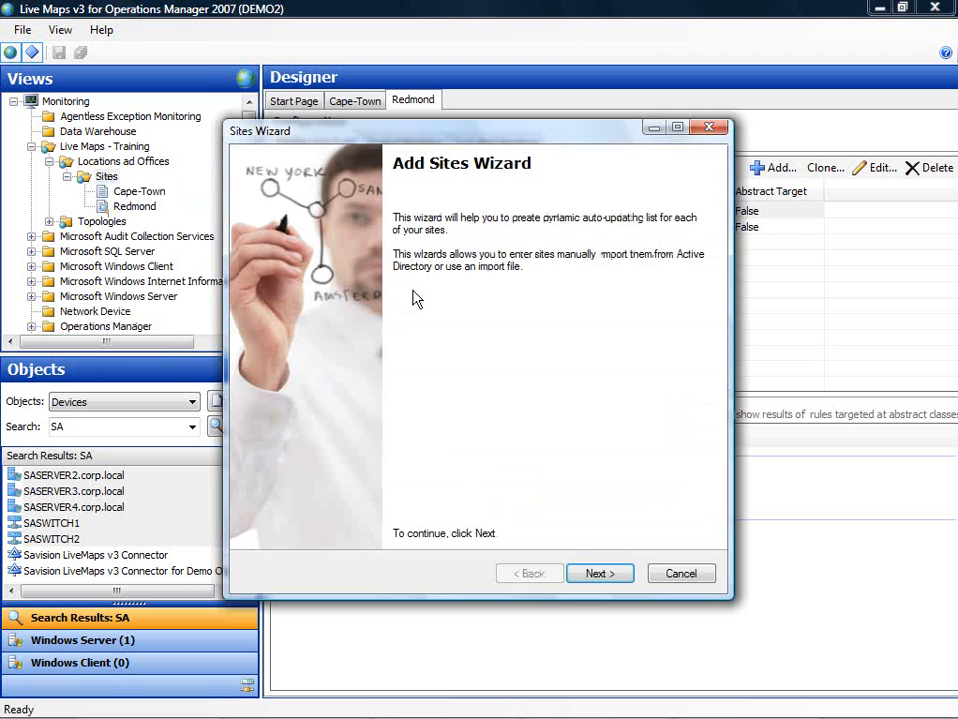
click(603, 579)
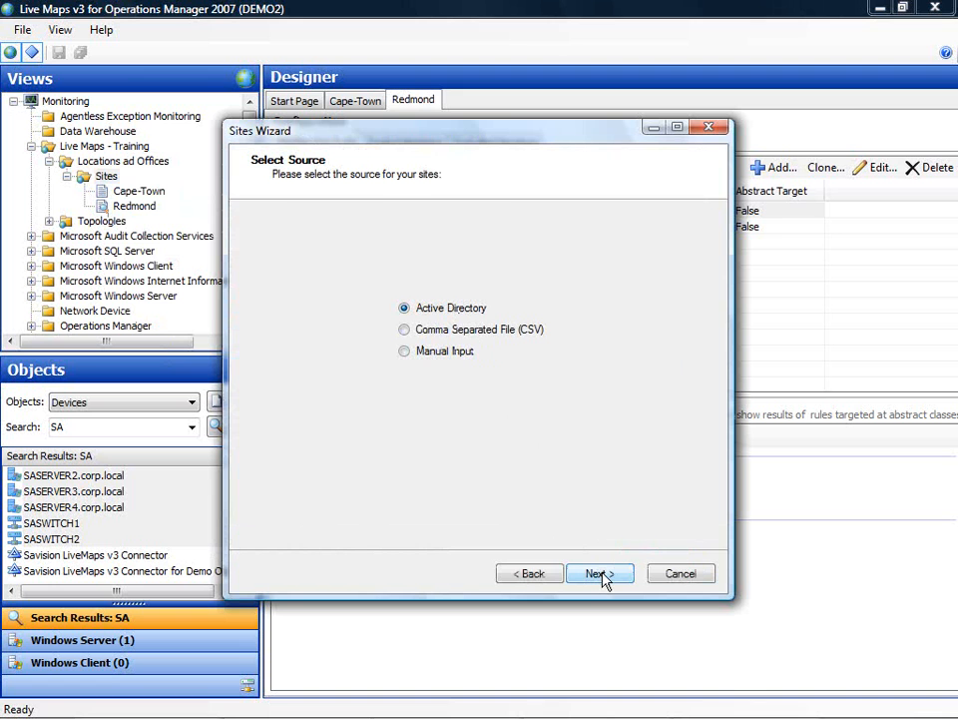
click(599, 574)
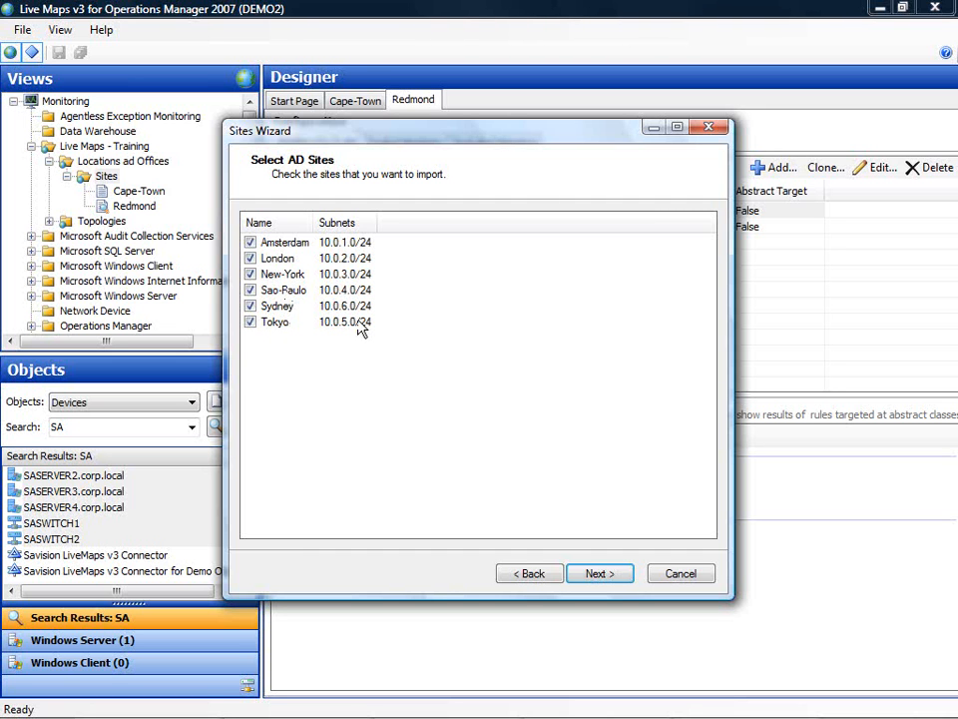
click(599, 575)
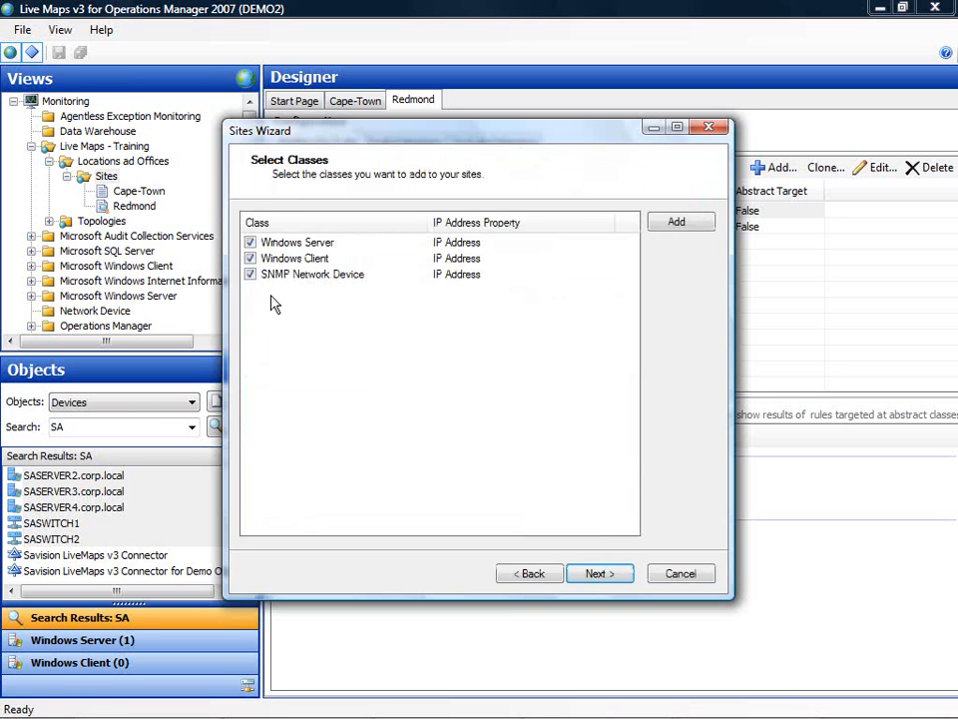
Step: Exclude the Windows Server, Windows Client and SNMP Network Device classes from the sites being created
click(250, 242)
click(251, 258)
click(251, 275)
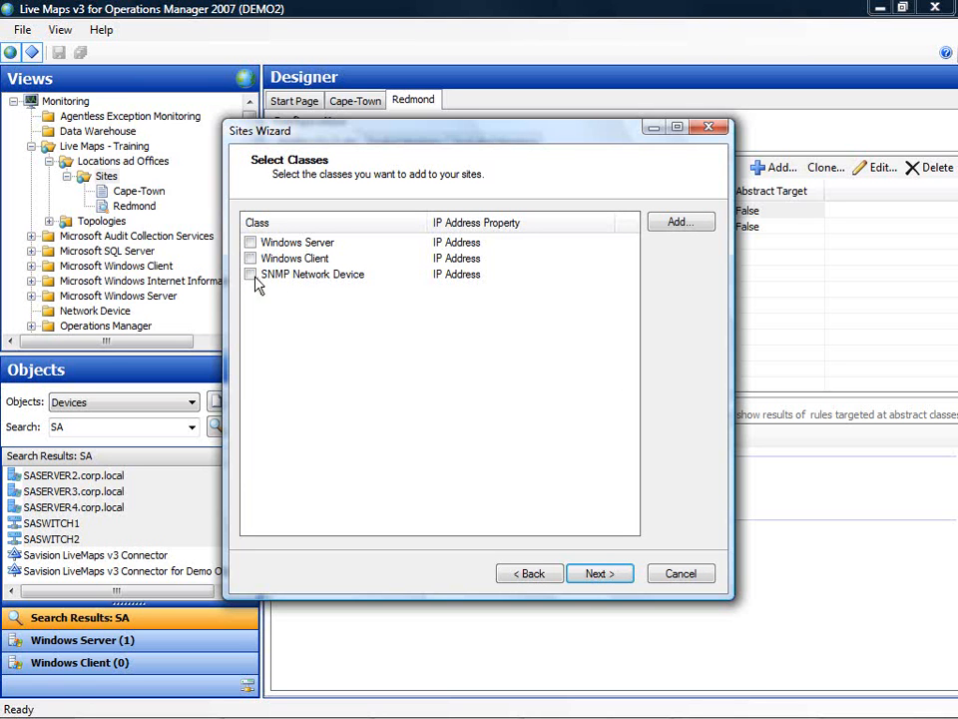
Step: Add the Demo Computer class to the sites, with IP Address as the property containing the IP address
click(674, 226)
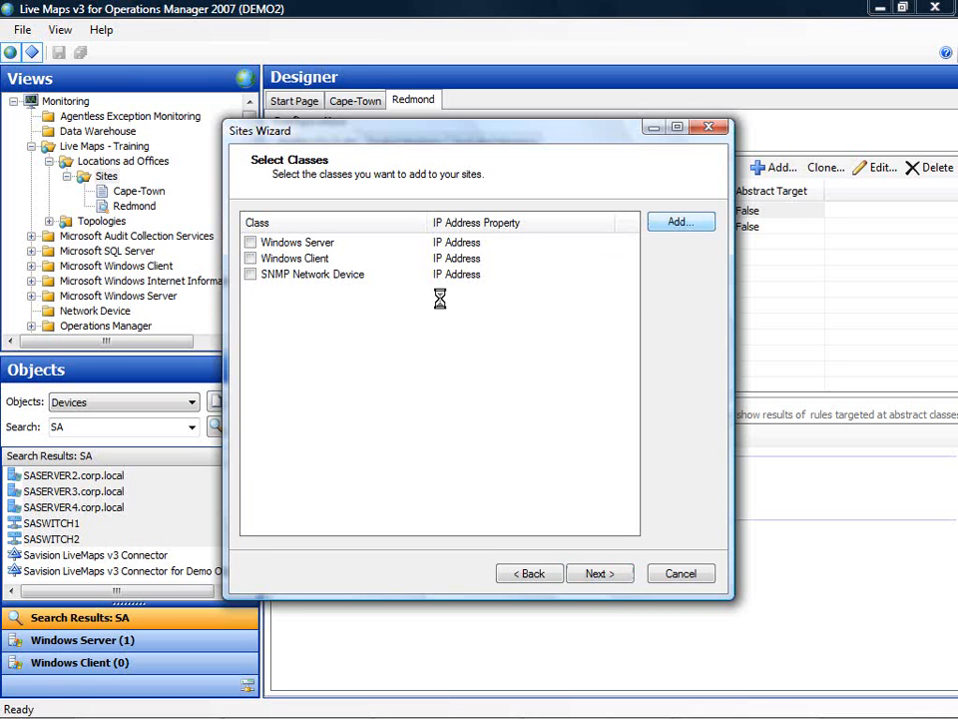
click(436, 343)
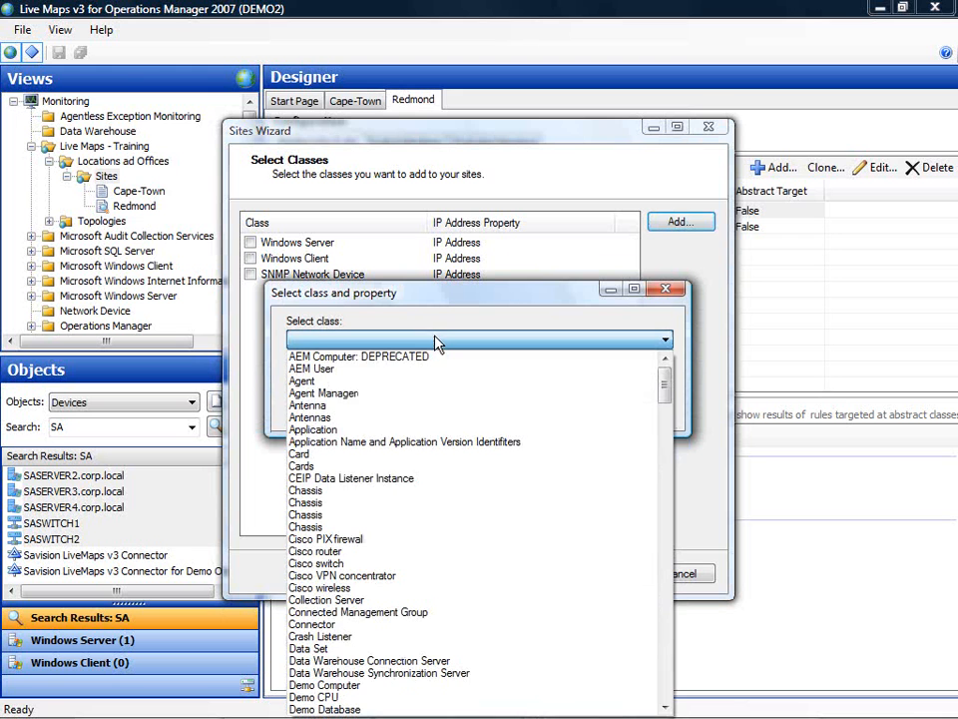
key(d)
scroll(409, 619, down, 2)
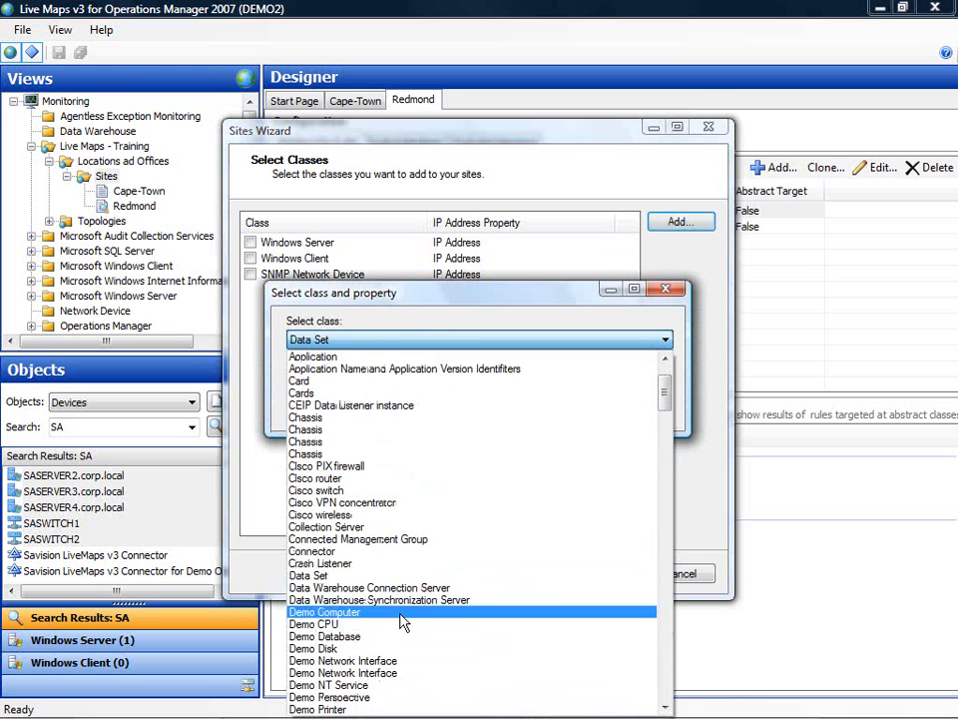
click(404, 612)
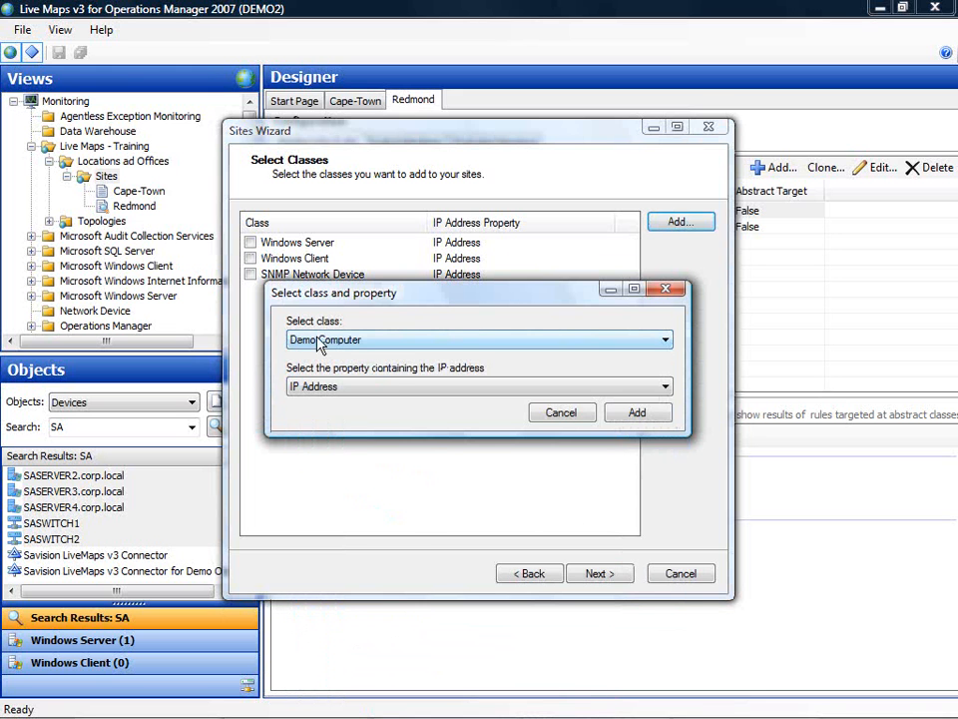
click(347, 389)
click(340, 445)
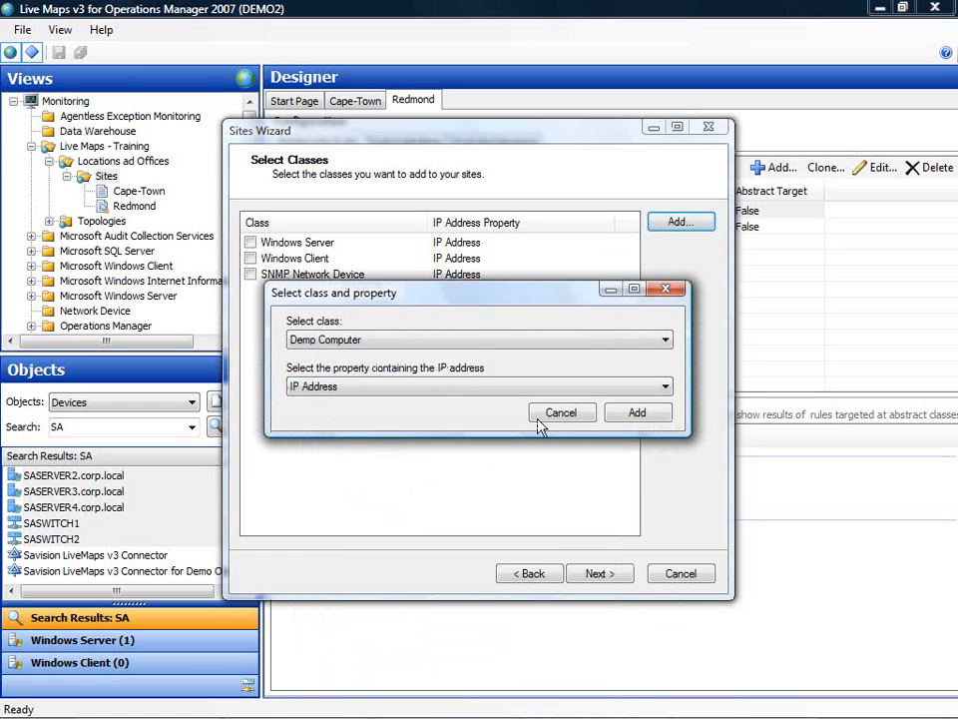
click(611, 415)
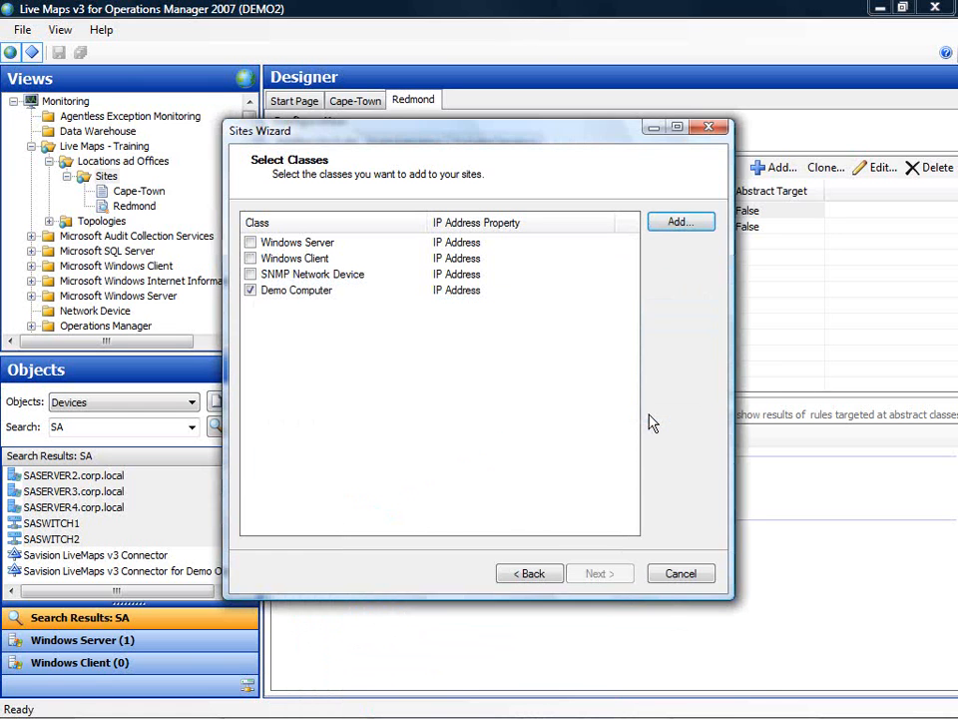
Step: Add the Demo Router class with IP Address as its address property, and complete the Sites wizard to create the site lists
click(687, 221)
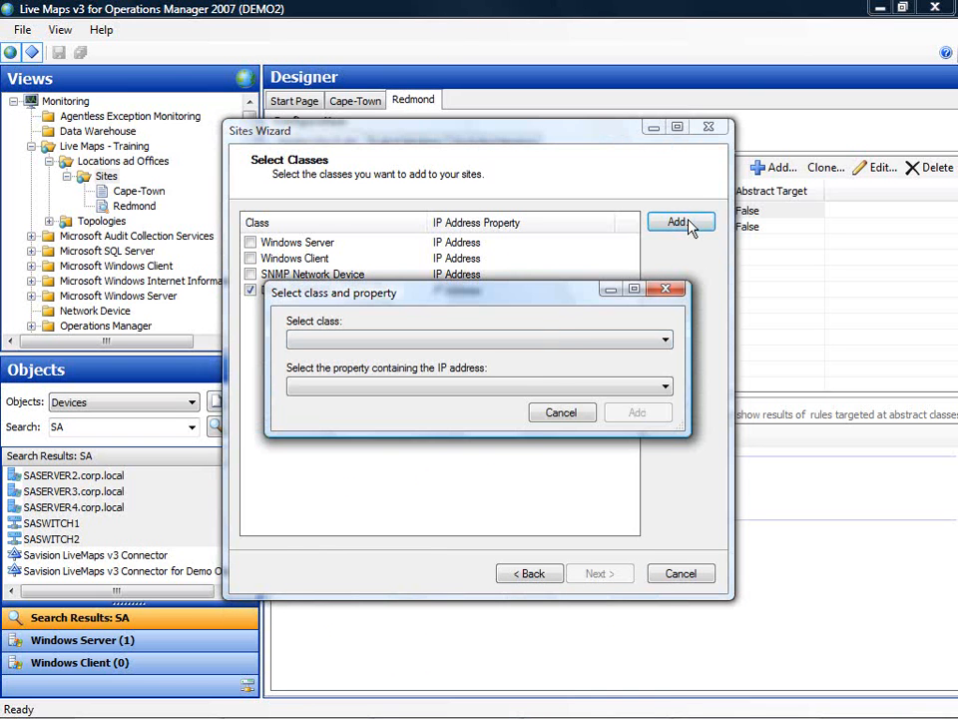
click(554, 343)
key(d)
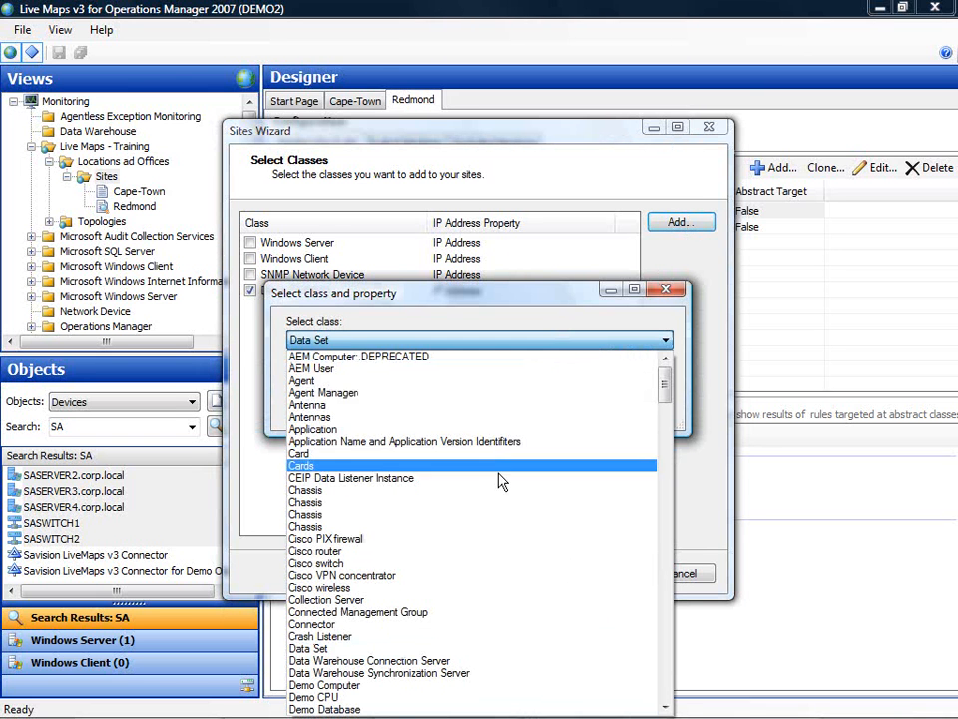
scroll(430, 597, down, 1)
scroll(414, 663, down, 5)
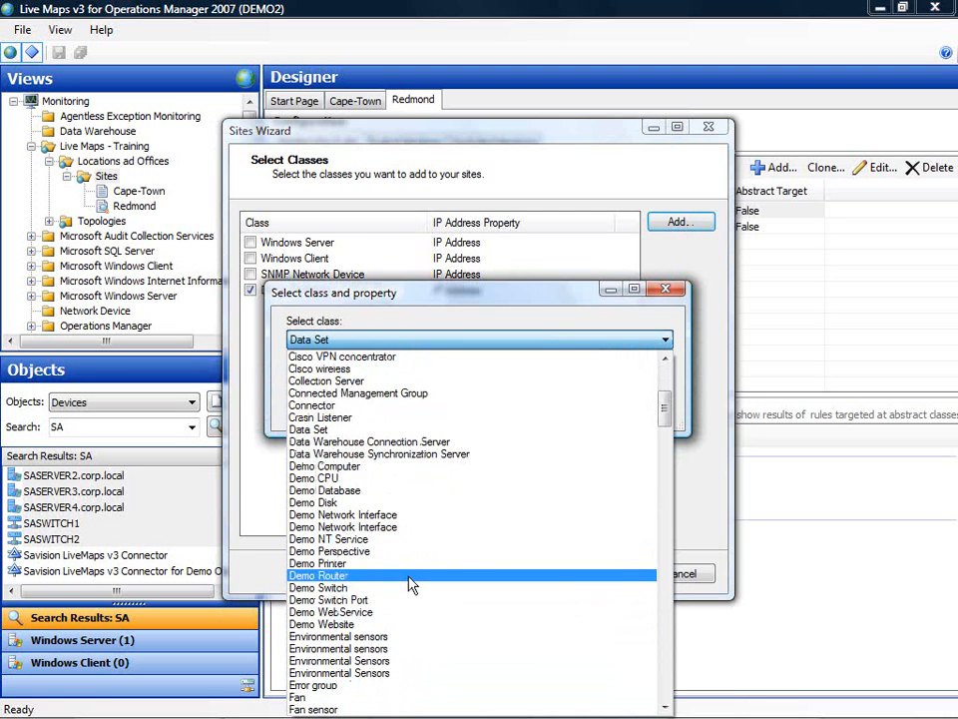
click(406, 576)
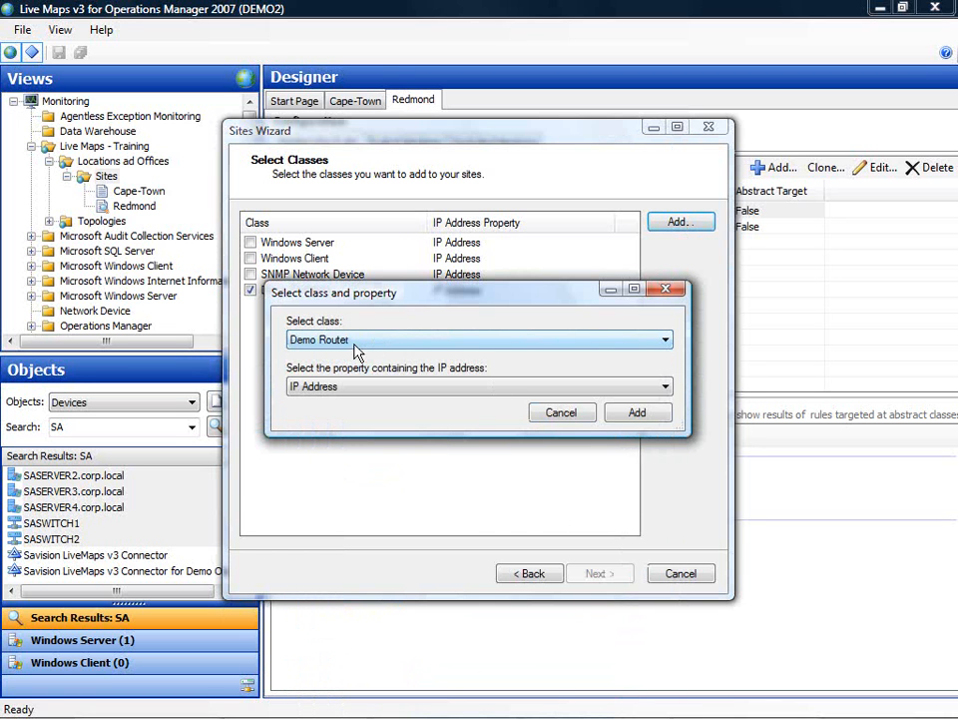
click(639, 413)
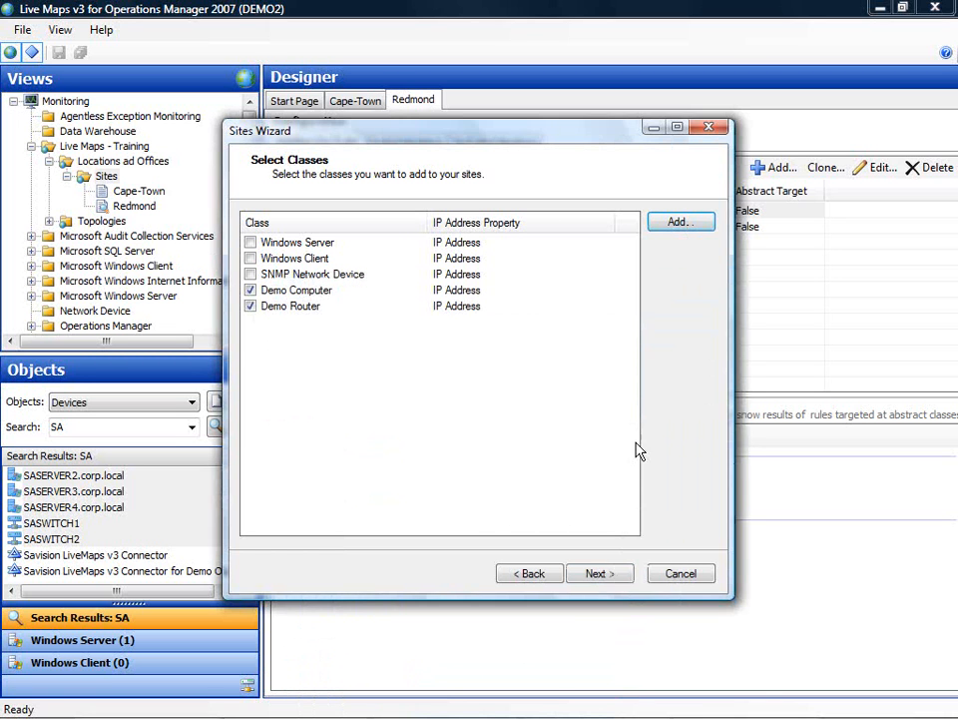
click(615, 575)
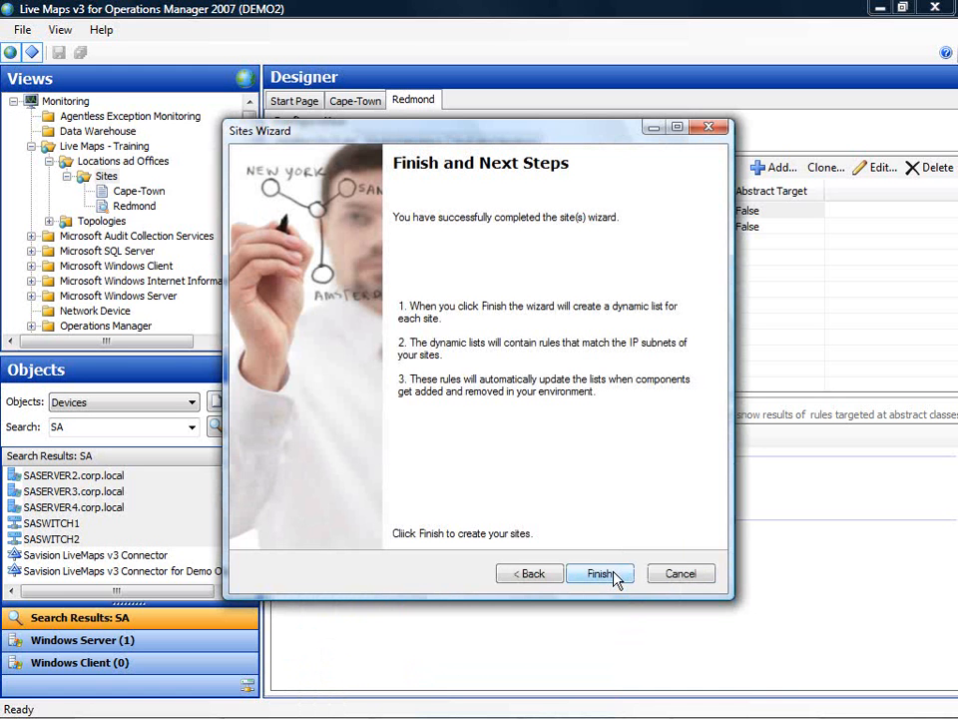
click(611, 574)
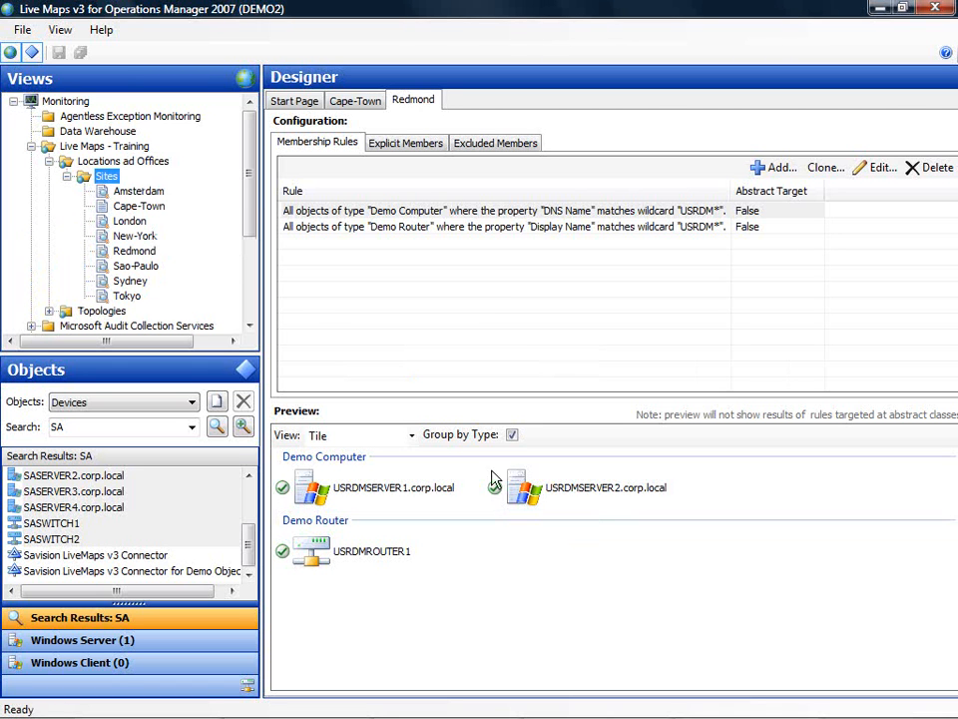
Step: Open the Amsterdam list and start a clone of its Demo Router membership rule that targets the Demo Switch class
click(140, 191)
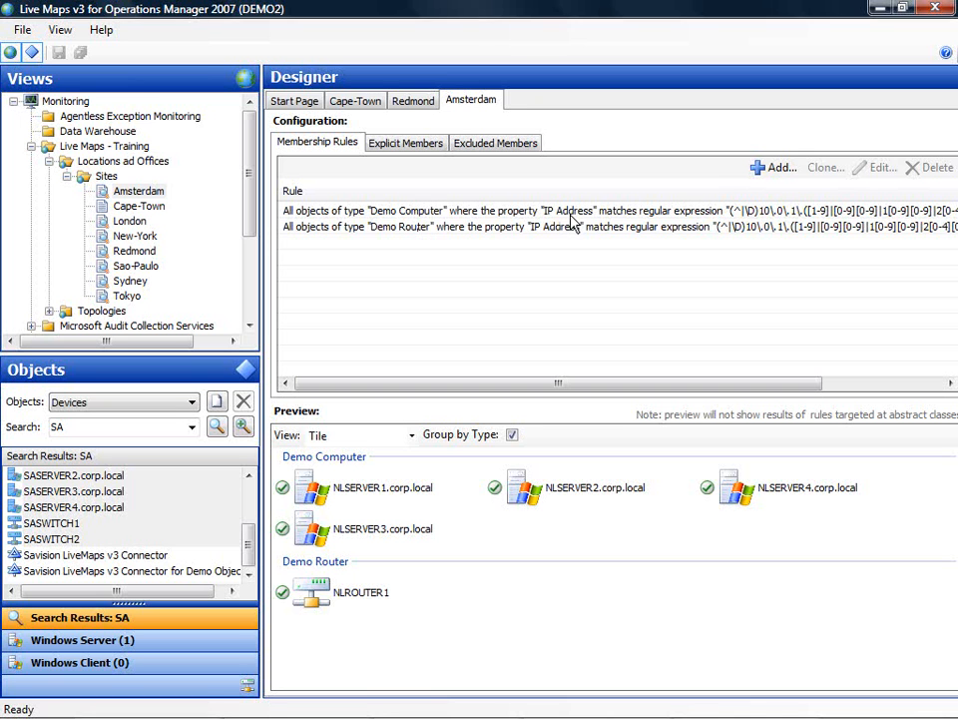
click(454, 227)
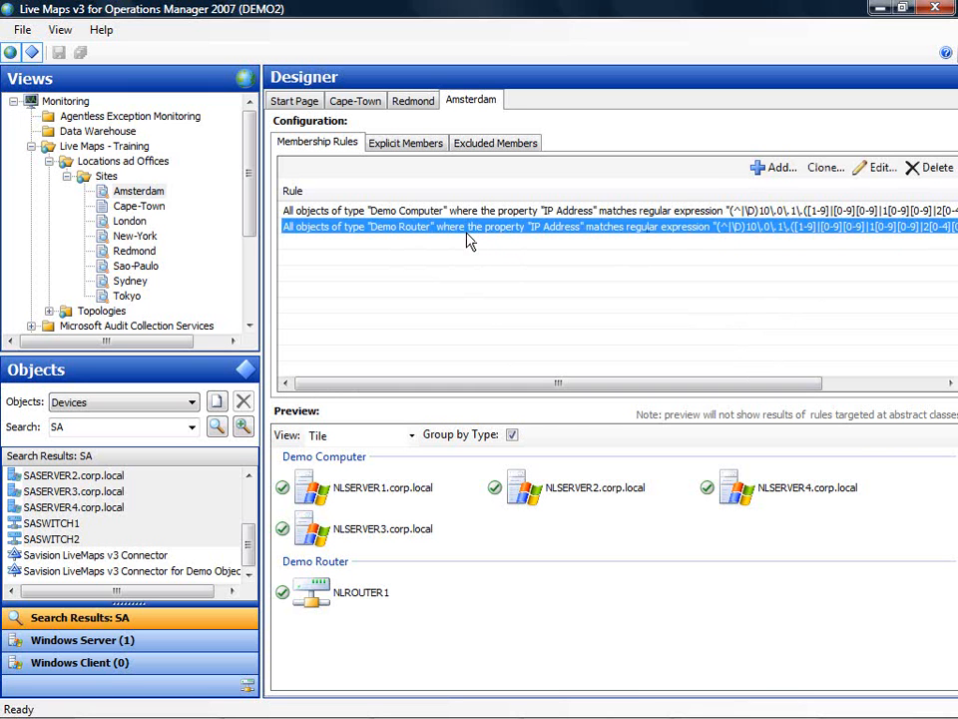
click(824, 168)
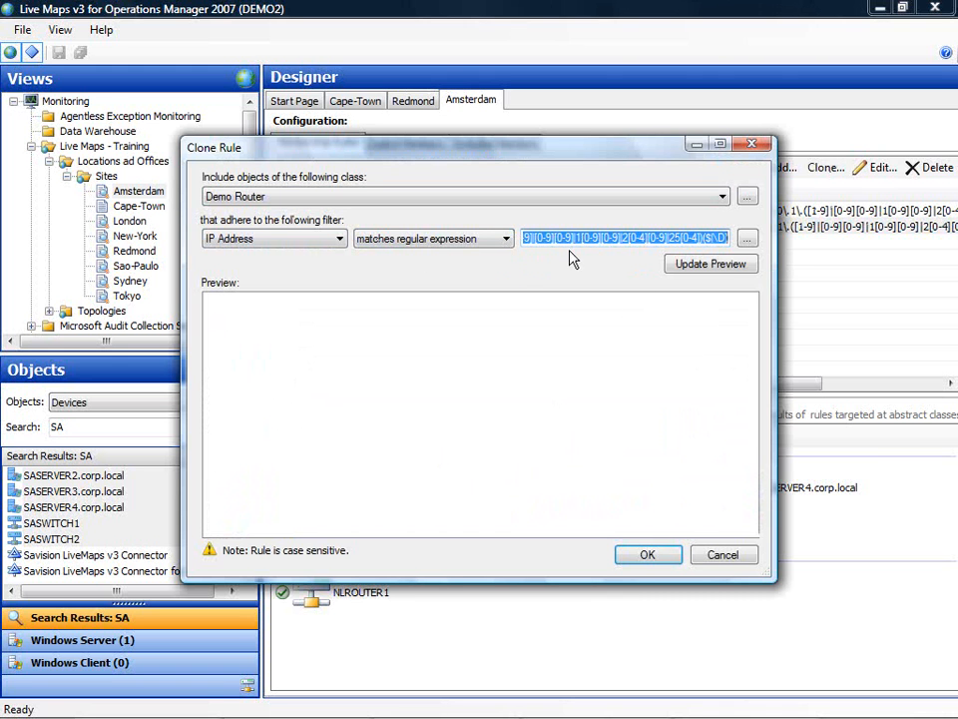
click(725, 199)
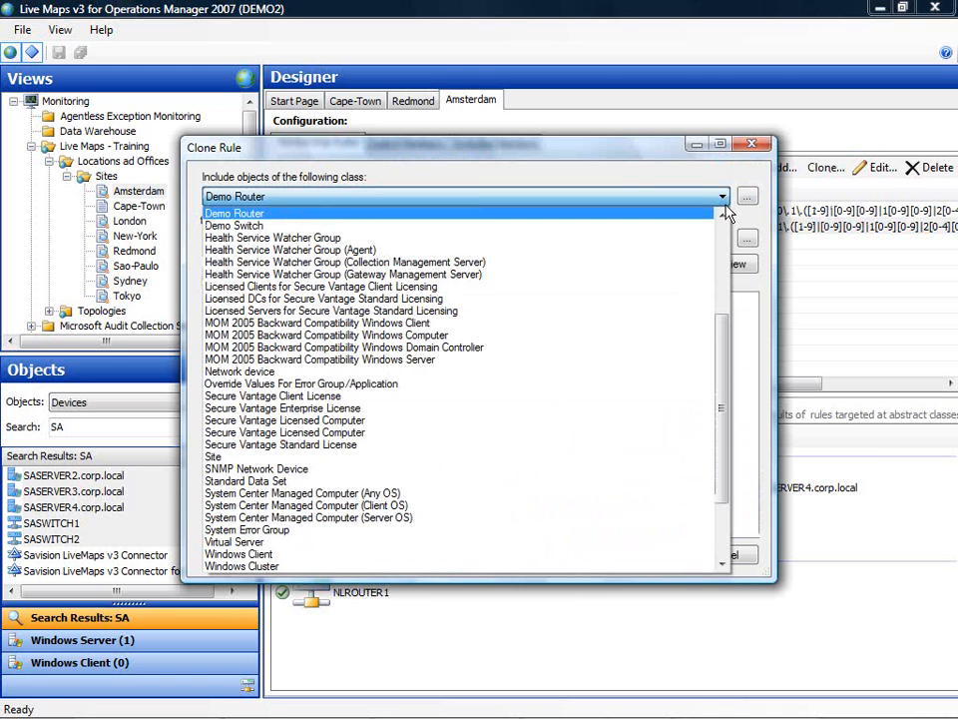
click(344, 226)
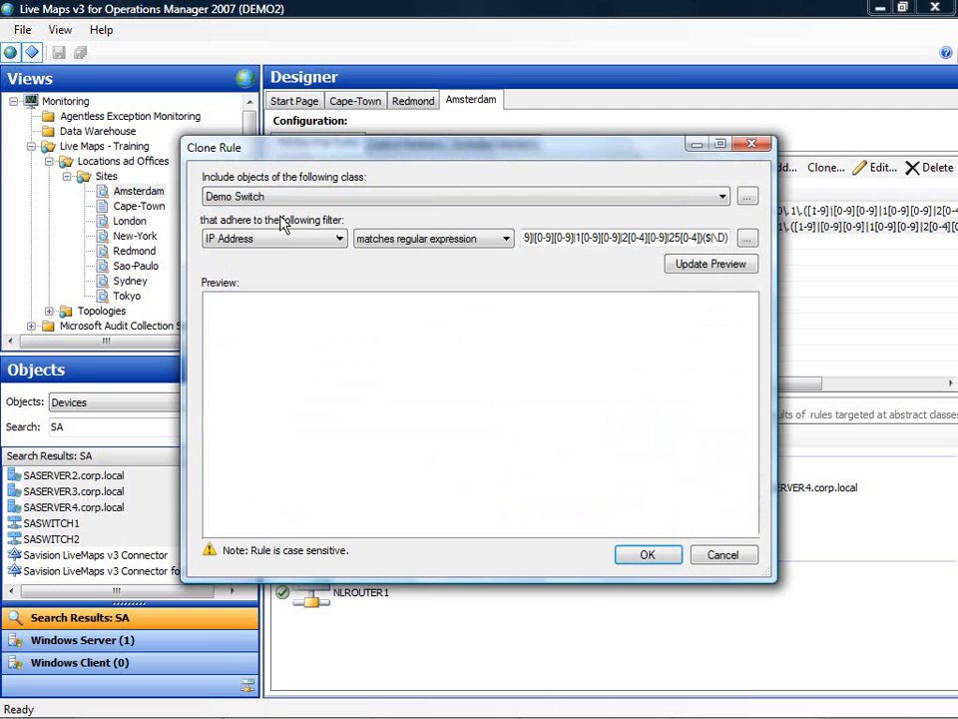
Step: Filter the cloned Demo Switch rule on the IP Address property with the same regular expression, update its preview, and accept the rule
click(303, 236)
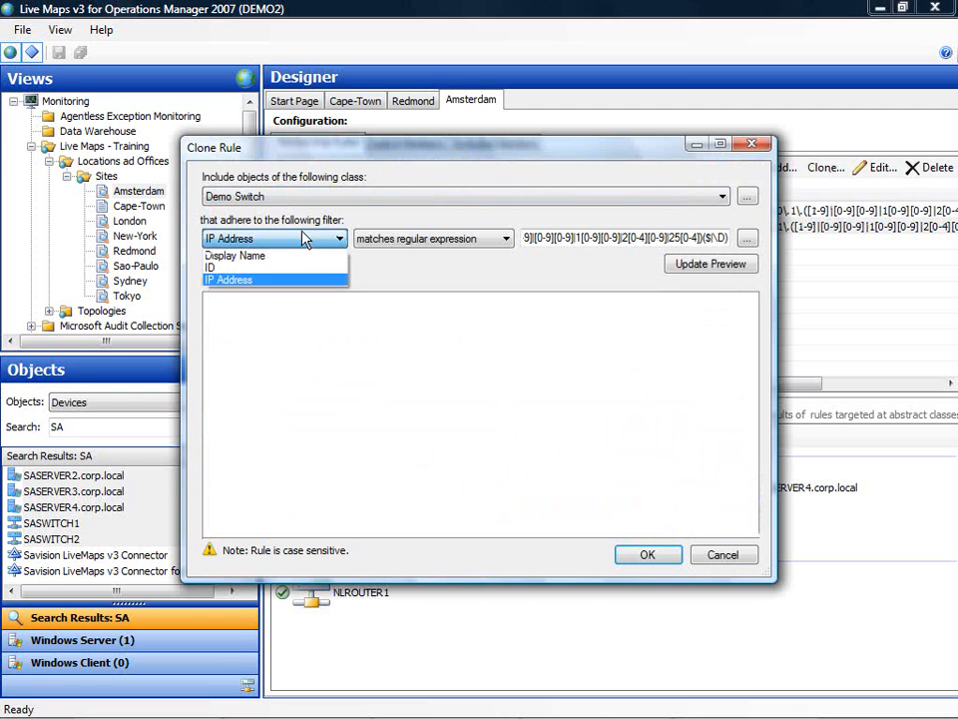
click(261, 281)
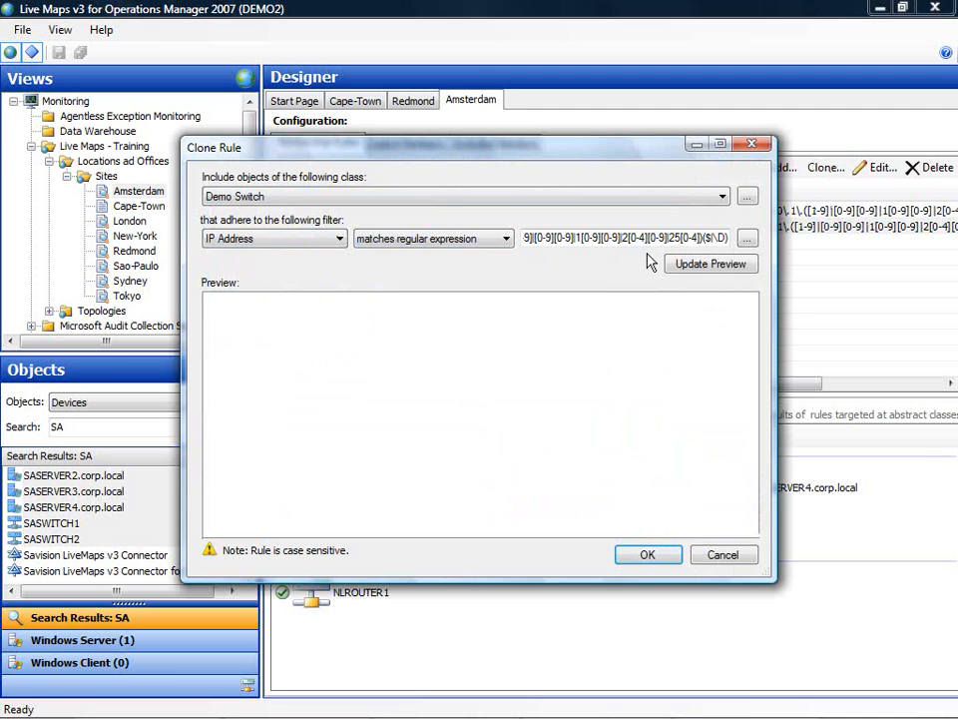
click(729, 266)
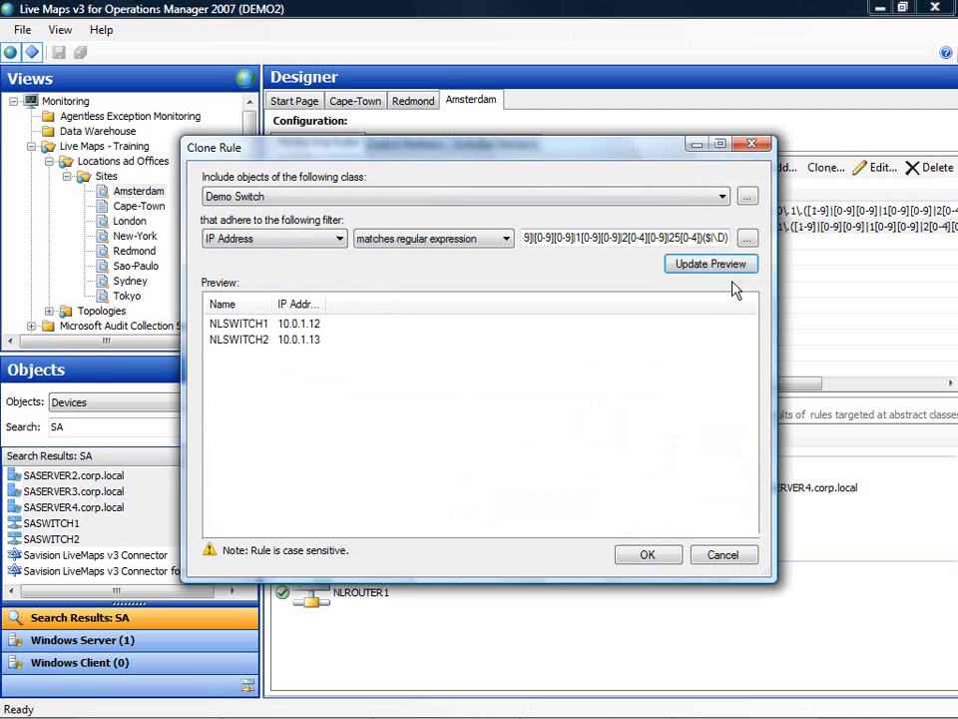
click(649, 555)
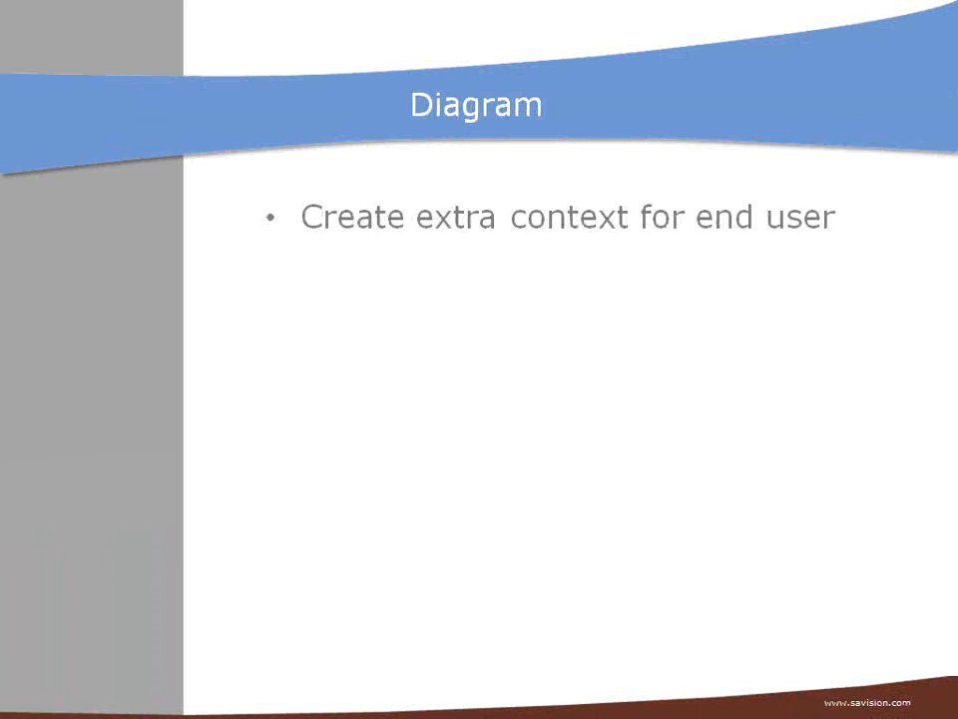
key(Right)
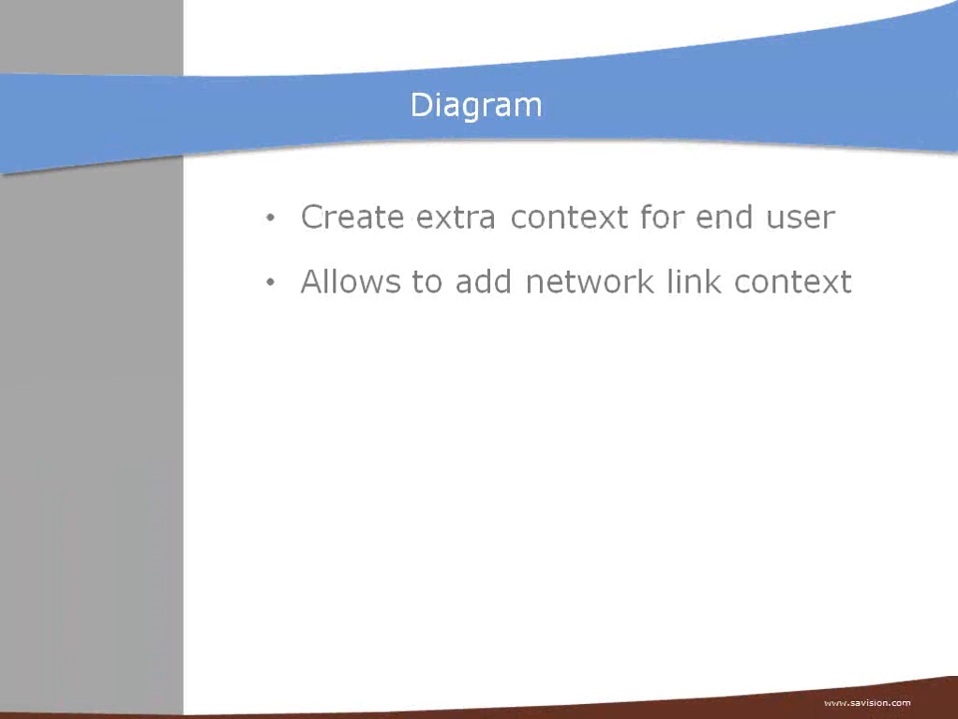
key(Right)
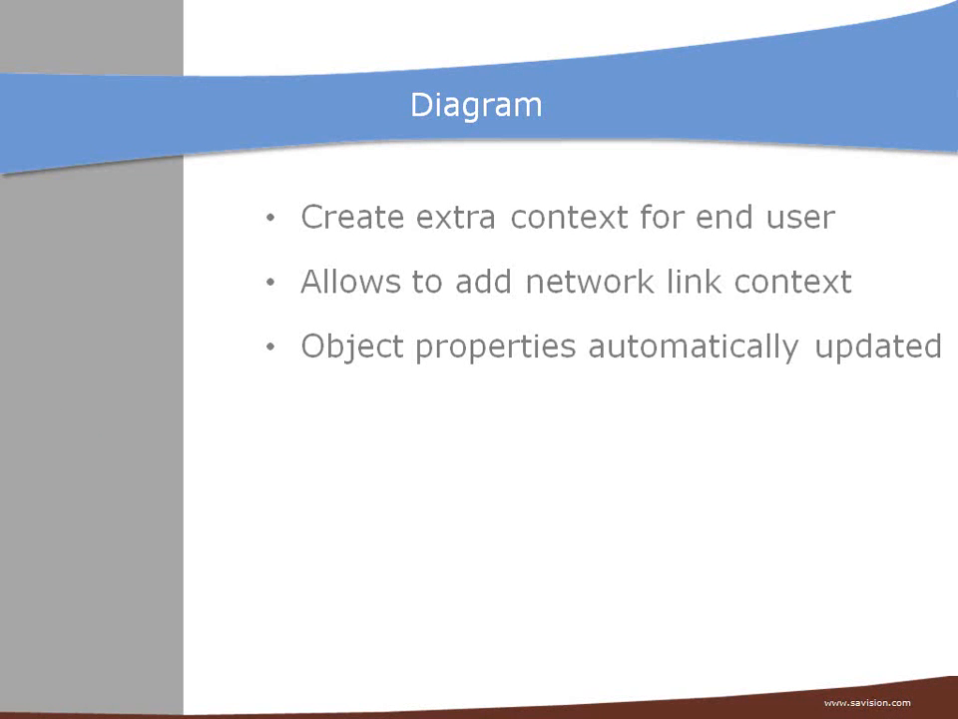
key(Right)
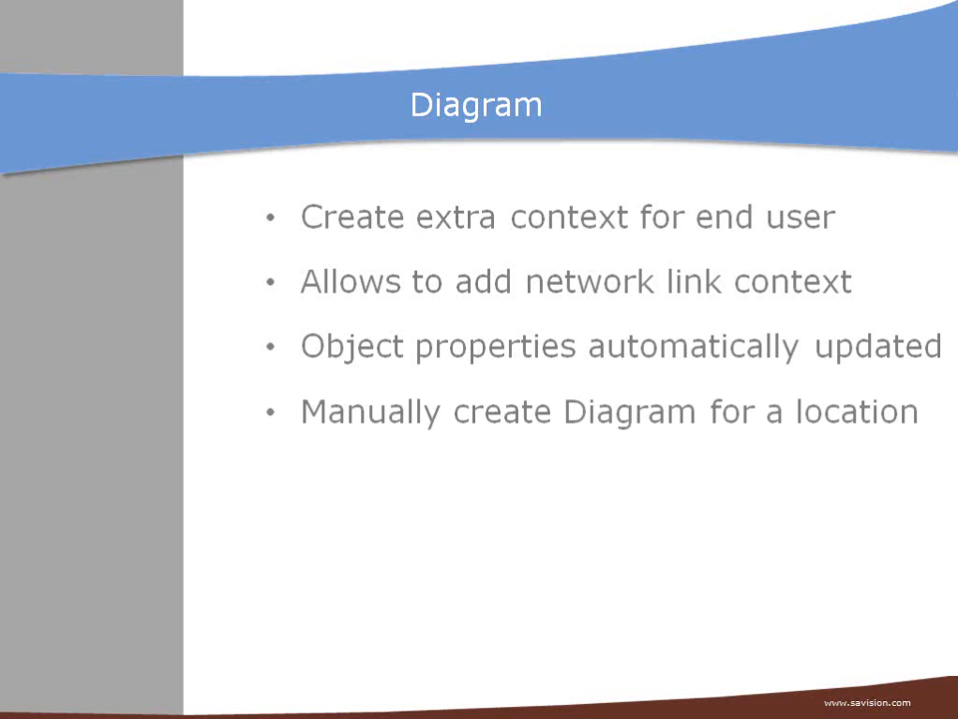
key(Right)
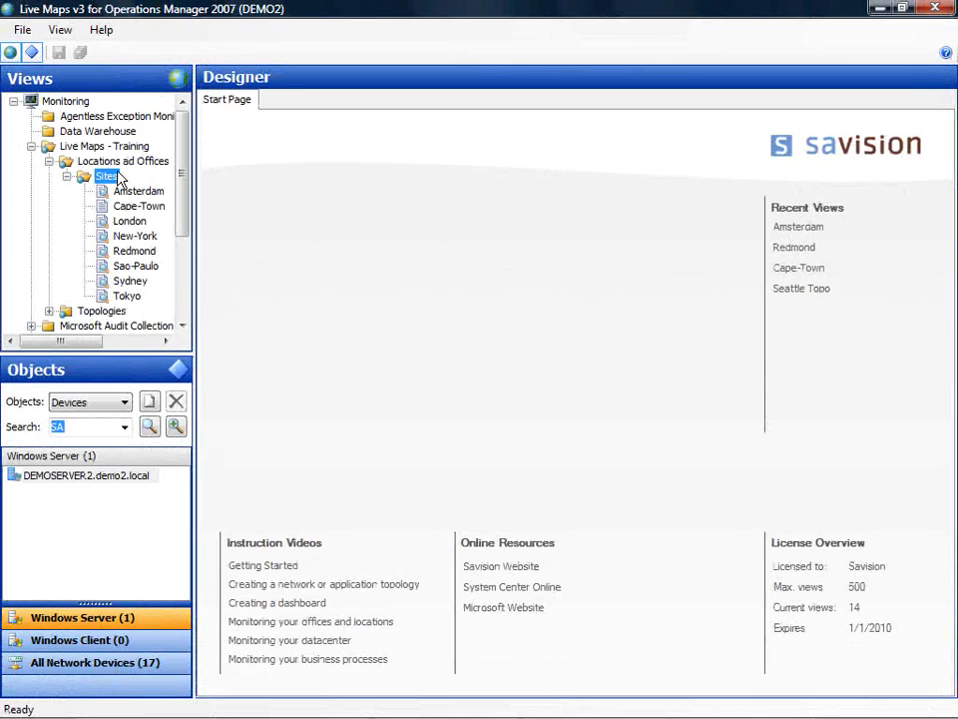
Step: Add a drawing view named Seattle to the Sites folder
right_click(112, 181)
mouse_move(178, 193)
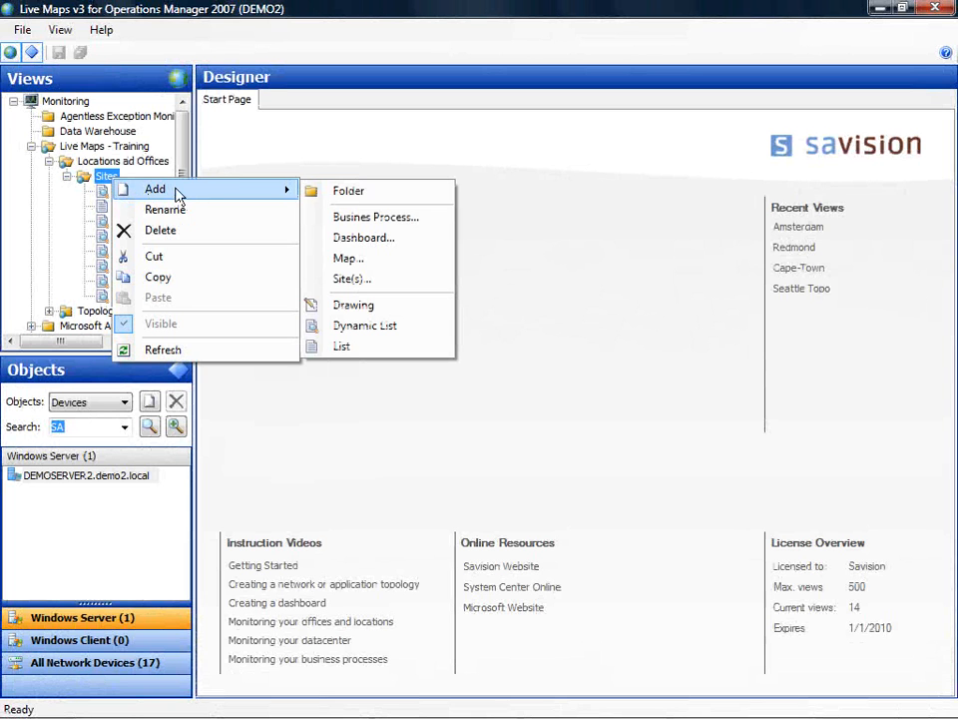
click(388, 315)
text(Seattle)
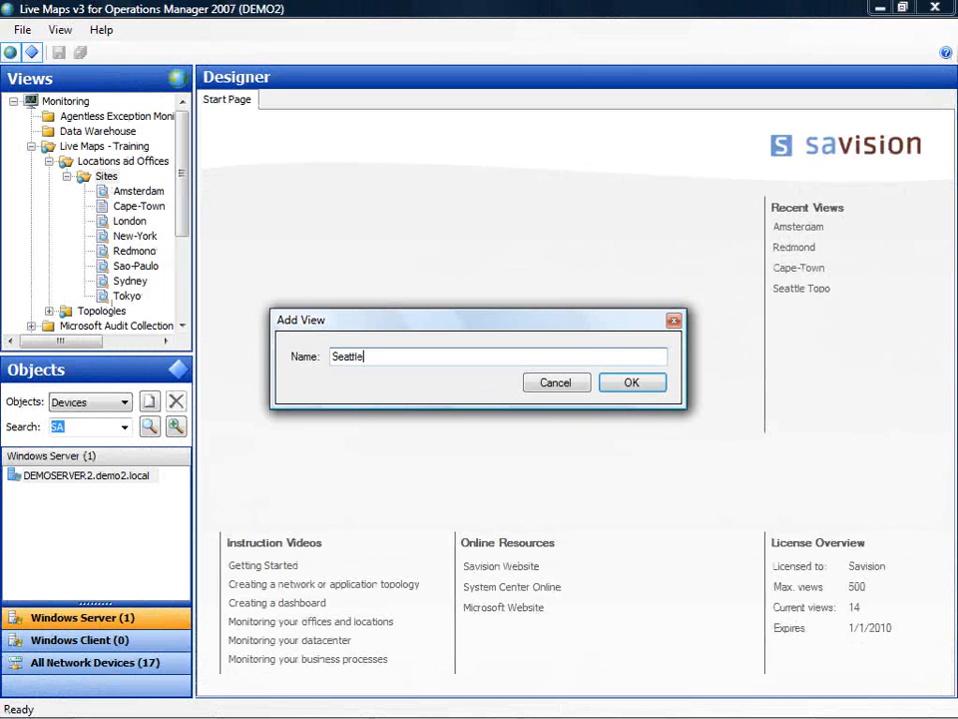
click(632, 382)
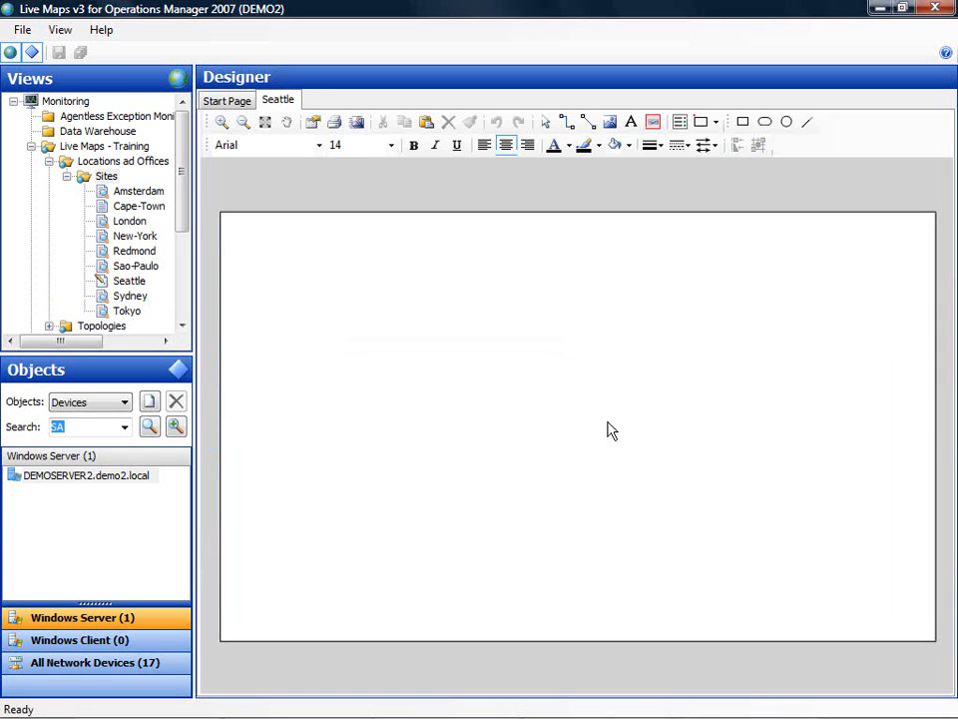
Step: Draw a wide rounded rectangle across the upper Seattle canvas and a smaller upright one below its left end, and select both
click(767, 127)
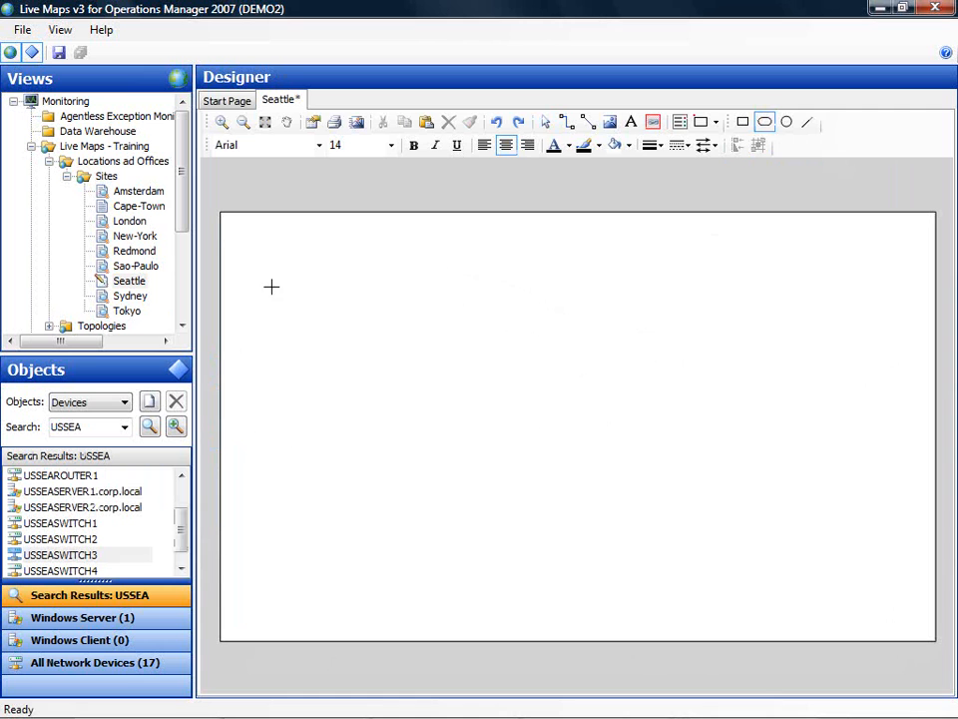
mouse_move(271, 287)
mouse_down()
mouse_move(284, 328)
mouse_move(502, 386)
mouse_move(827, 372)
mouse_up()
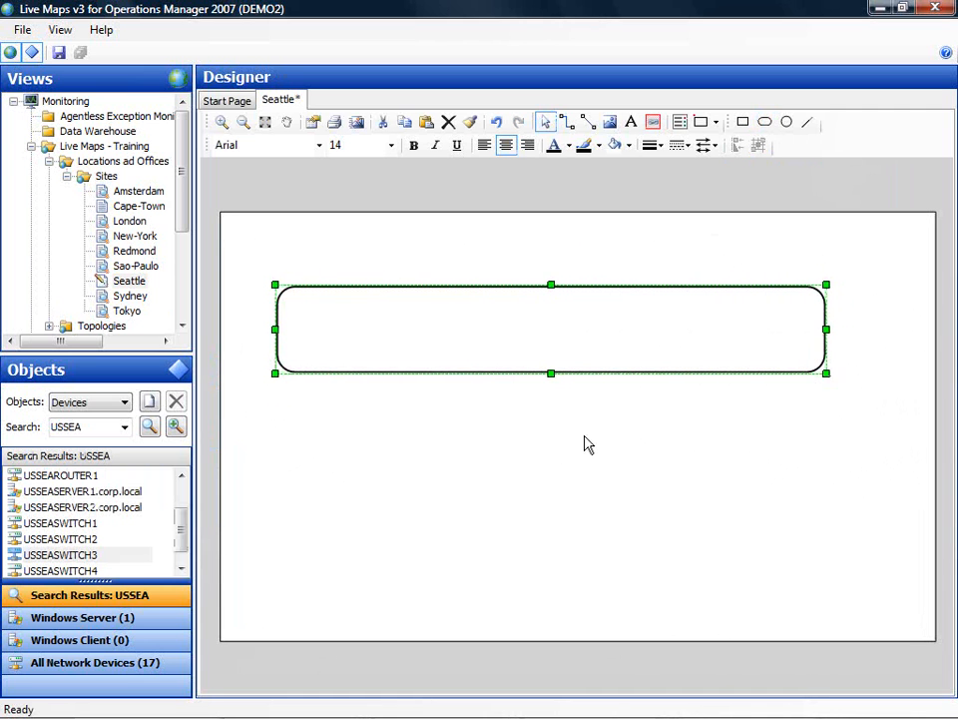
click(765, 124)
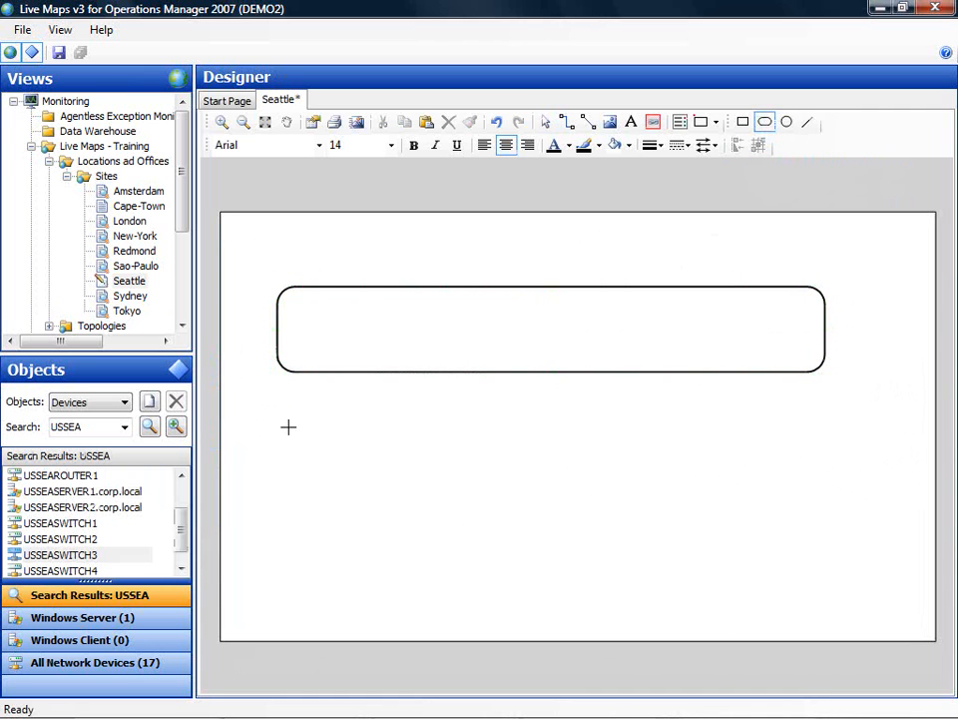
mouse_move(285, 419)
mouse_down()
mouse_move(378, 573)
mouse_move(408, 571)
mouse_move(410, 591)
mouse_up()
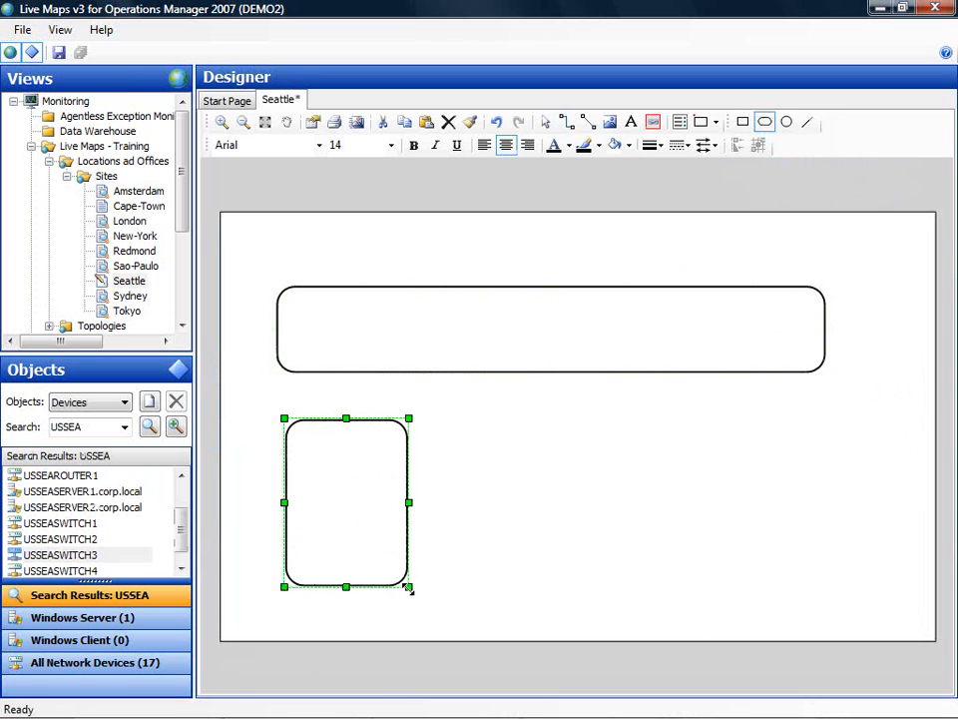
shift+click(404, 324)
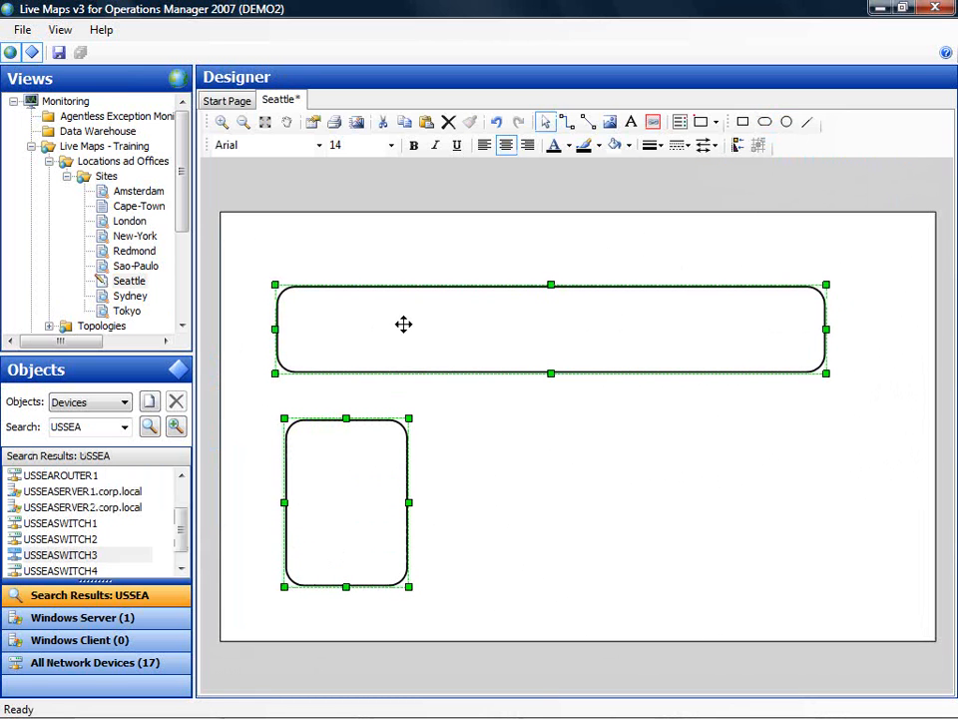
Step: Align the wide rounded rectangle and the upright one below it along their left edges
click(737, 145)
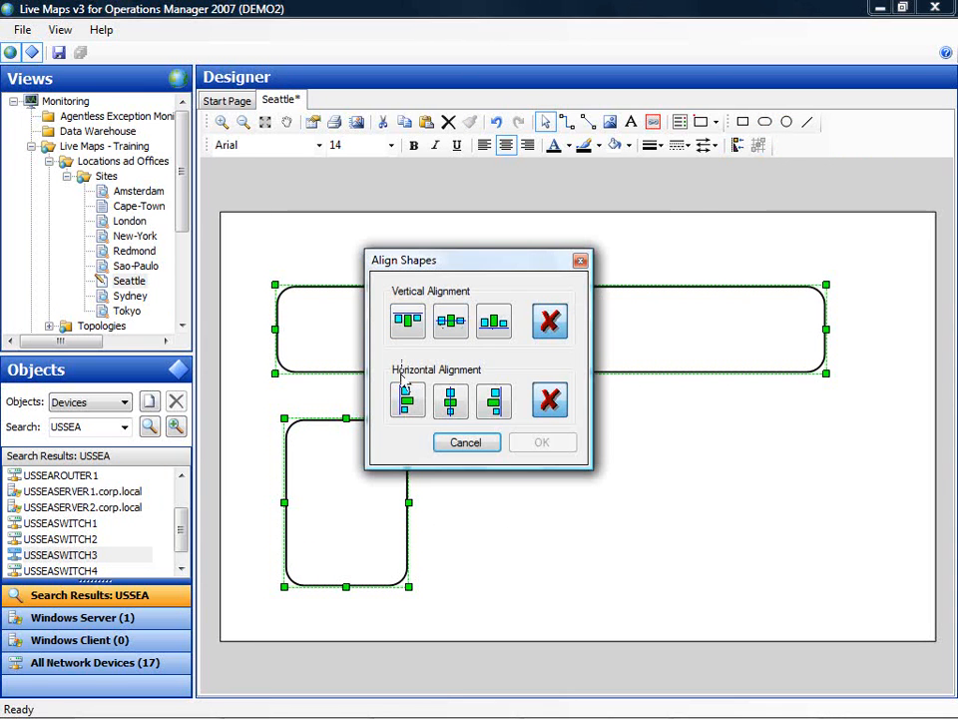
click(406, 397)
click(544, 444)
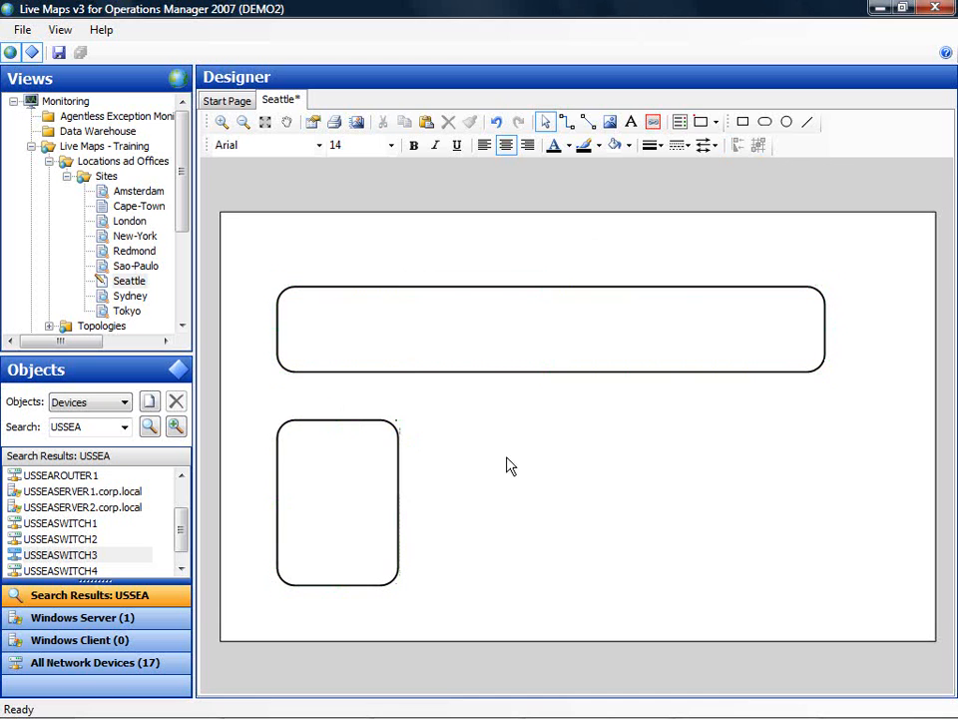
Step: Make two copies of the upright rounded rectangle and place them to its right, forming an evenly spaced row of three
right_click(358, 469)
click(423, 496)
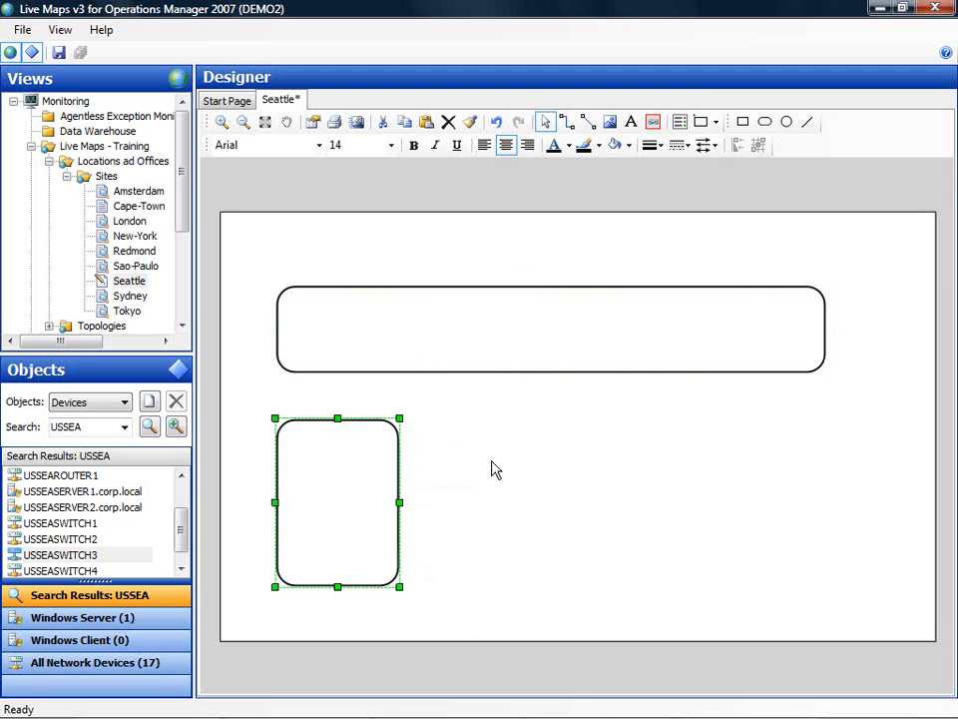
right_click(497, 447)
click(545, 520)
drag(421, 499, 524, 483)
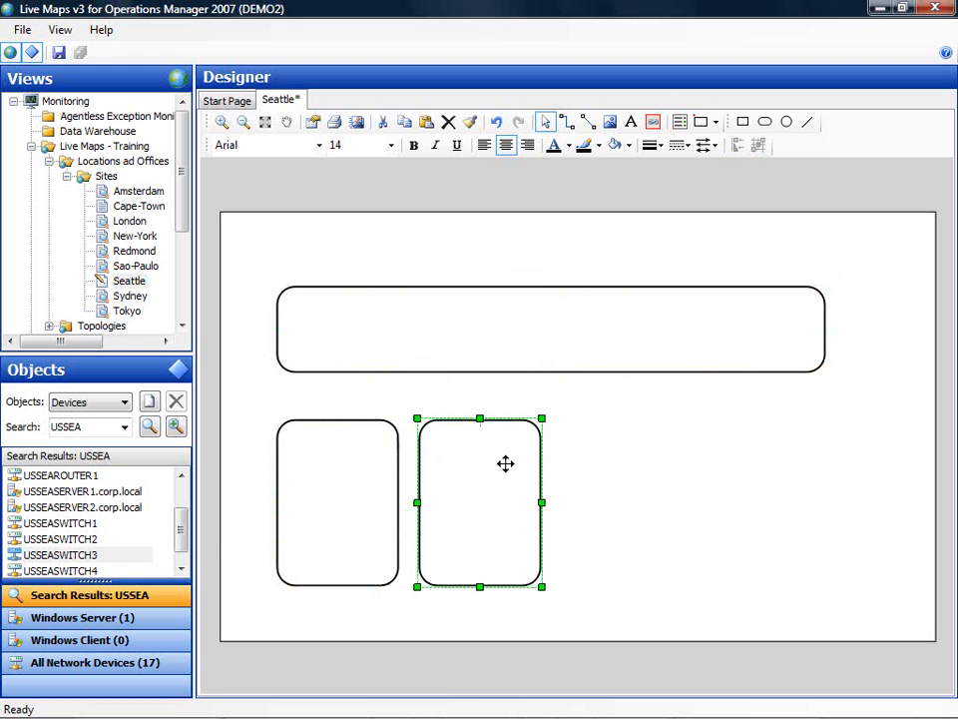
right_click(505, 463)
click(555, 498)
key(ctrl+v)
drag(333, 489, 618, 488)
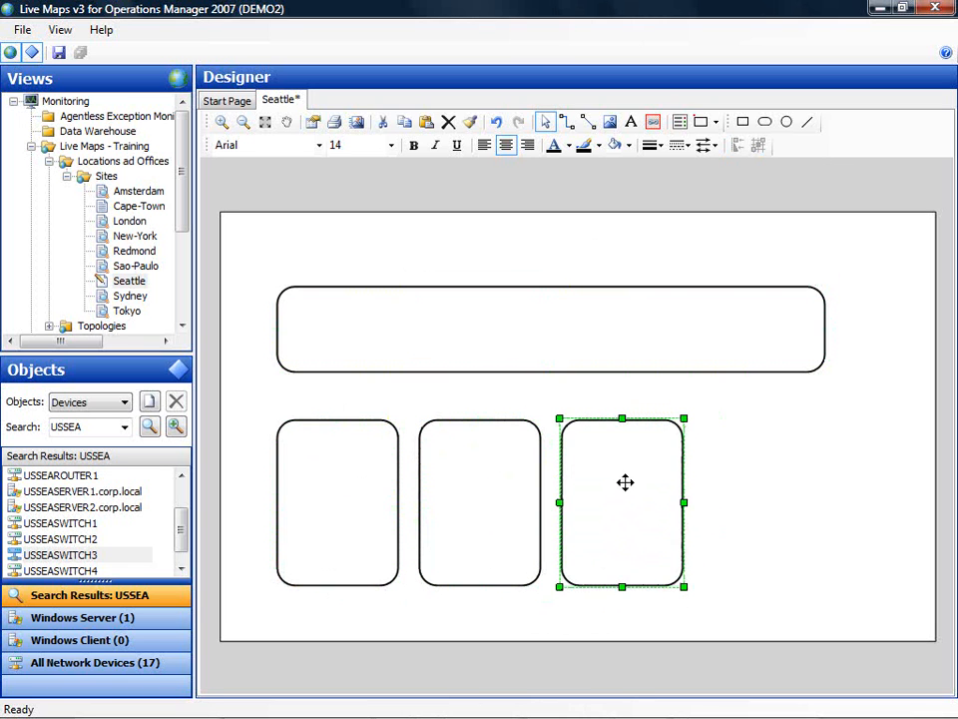
click(755, 488)
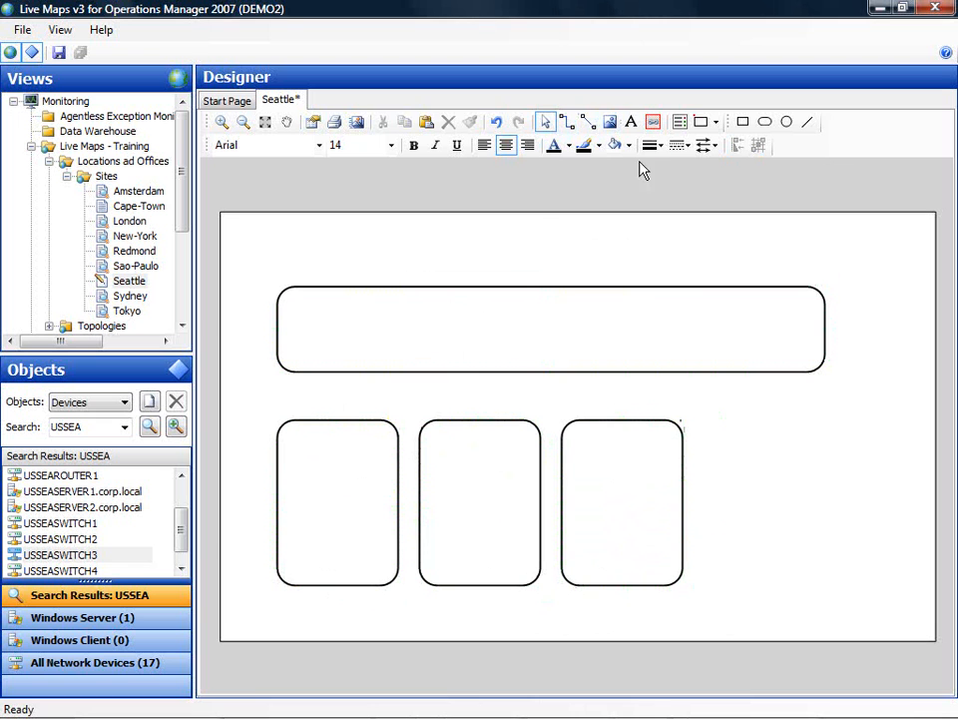
Step: Add the text "Computer Room" above the left end of the wide rectangle and set its font size to 24
click(631, 121)
drag(285, 249, 442, 283)
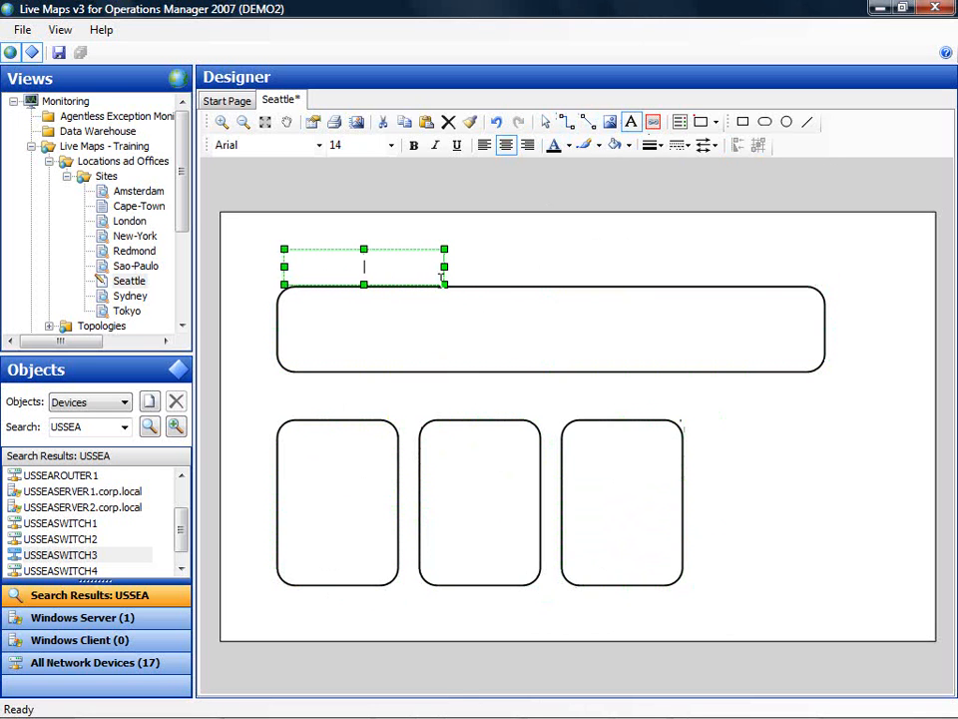
text(Computer Room)
click(390, 145)
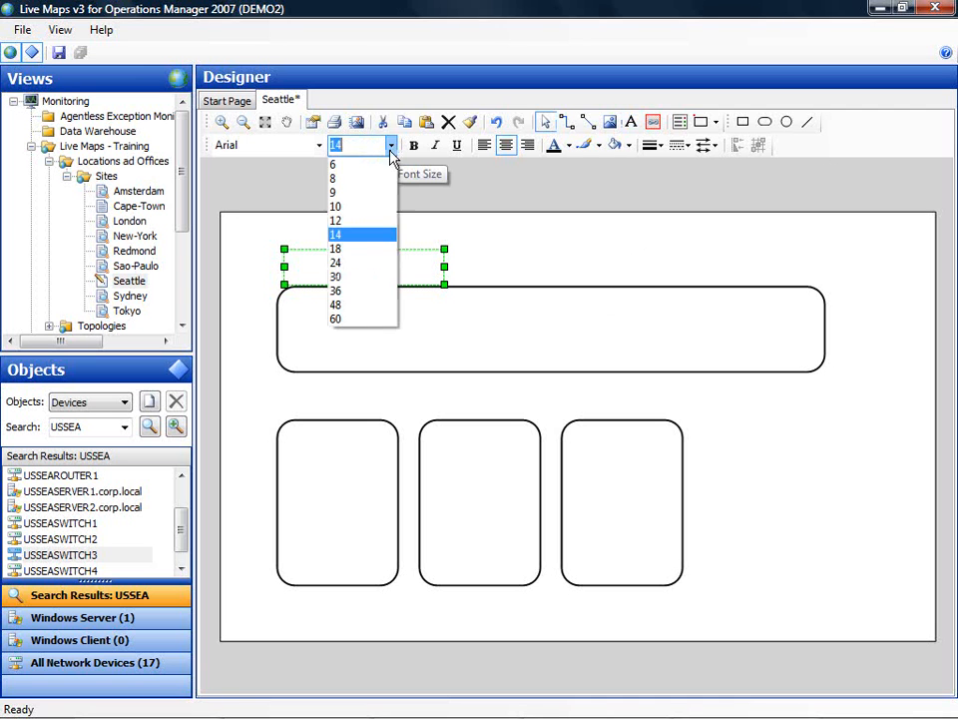
click(362, 249)
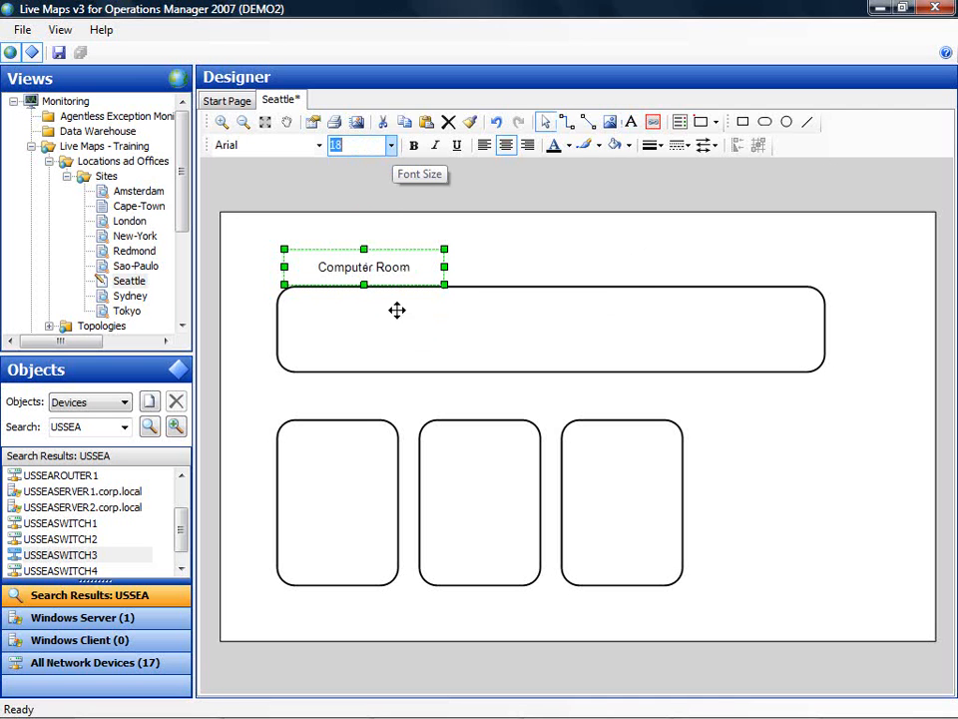
click(390, 145)
click(361, 266)
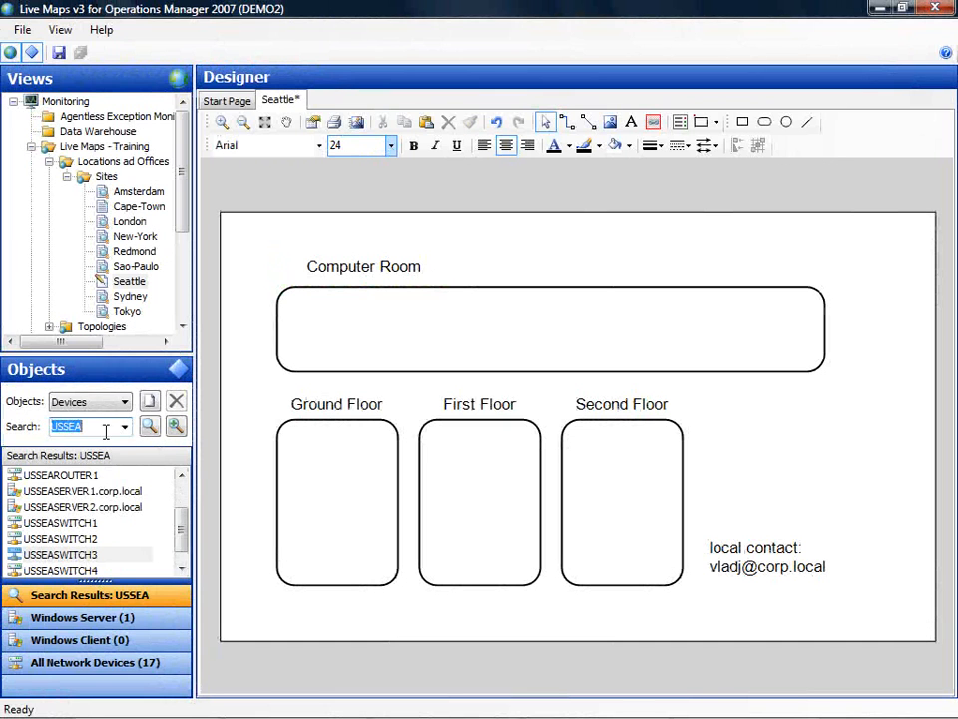
Step: Place USSEASERVER1.corp.local and USSEASERVER2.corp.local from the search results side by side inside the Computer Room rectangle
click(61, 434)
mouse_move(179, 530)
mouse_down()
mouse_move(179, 504)
mouse_move(179, 516)
mouse_up()
drag(66, 508, 351, 321)
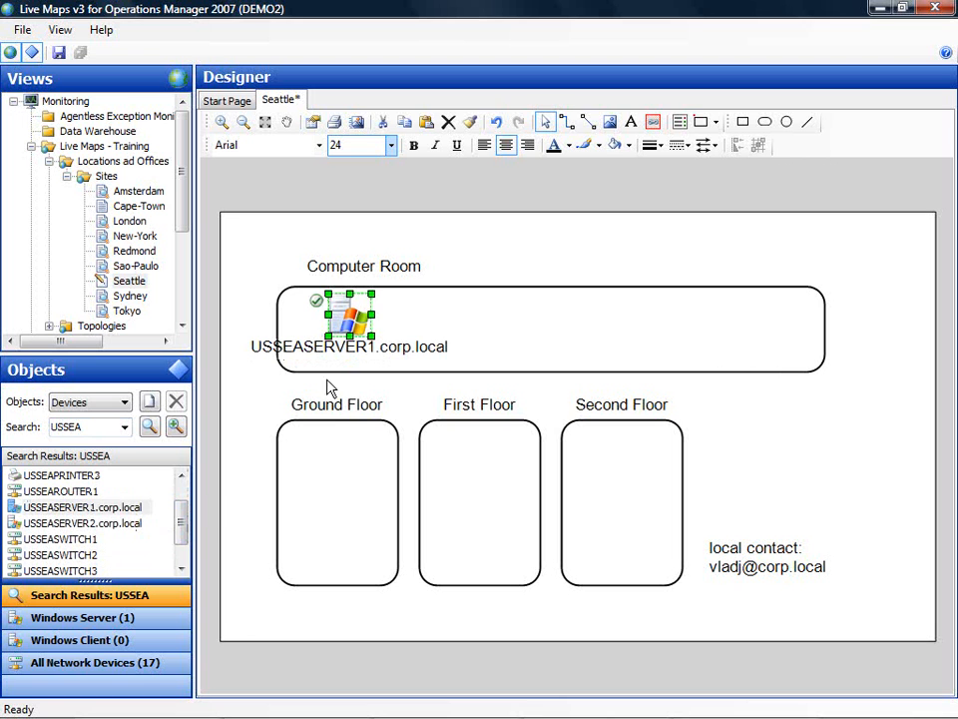
drag(99, 529, 477, 313)
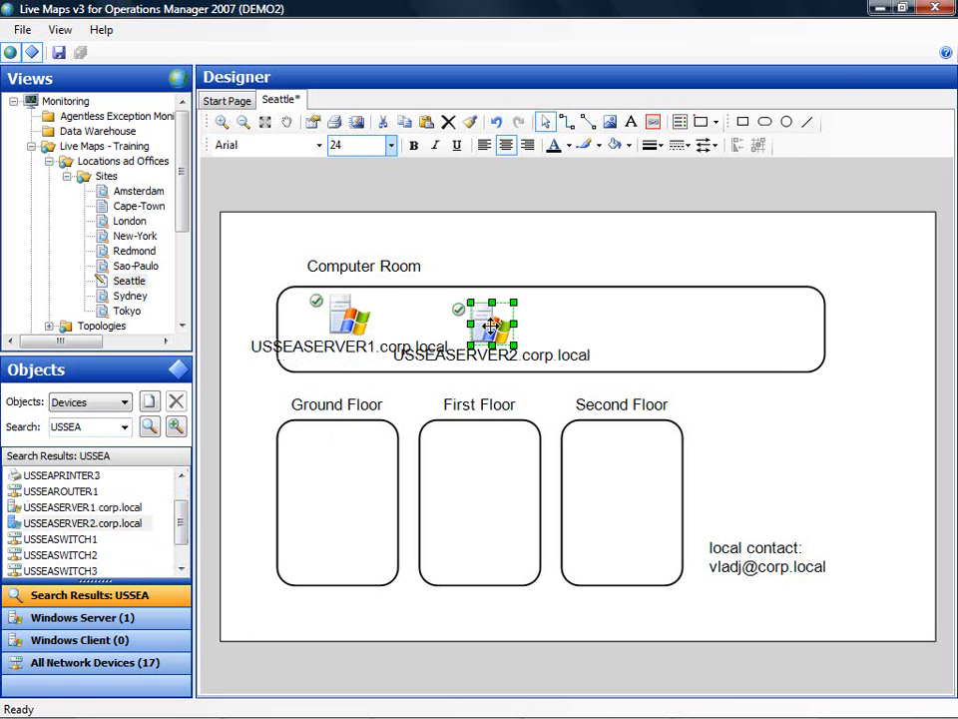
Step: Set the label font size of both server icons to 18
shift+click(358, 319)
click(390, 145)
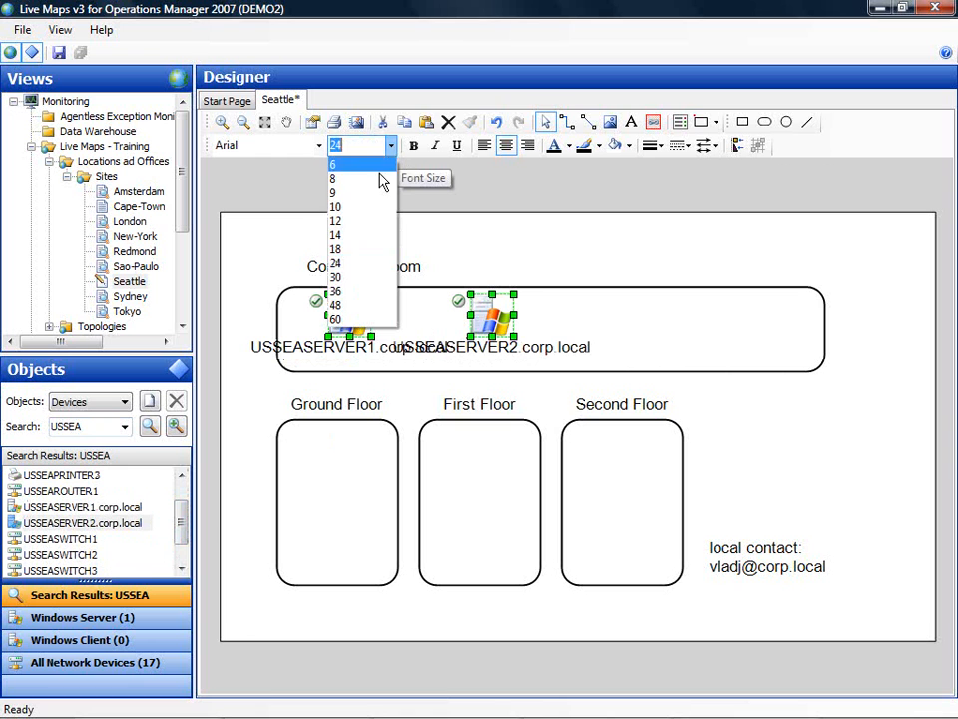
click(357, 249)
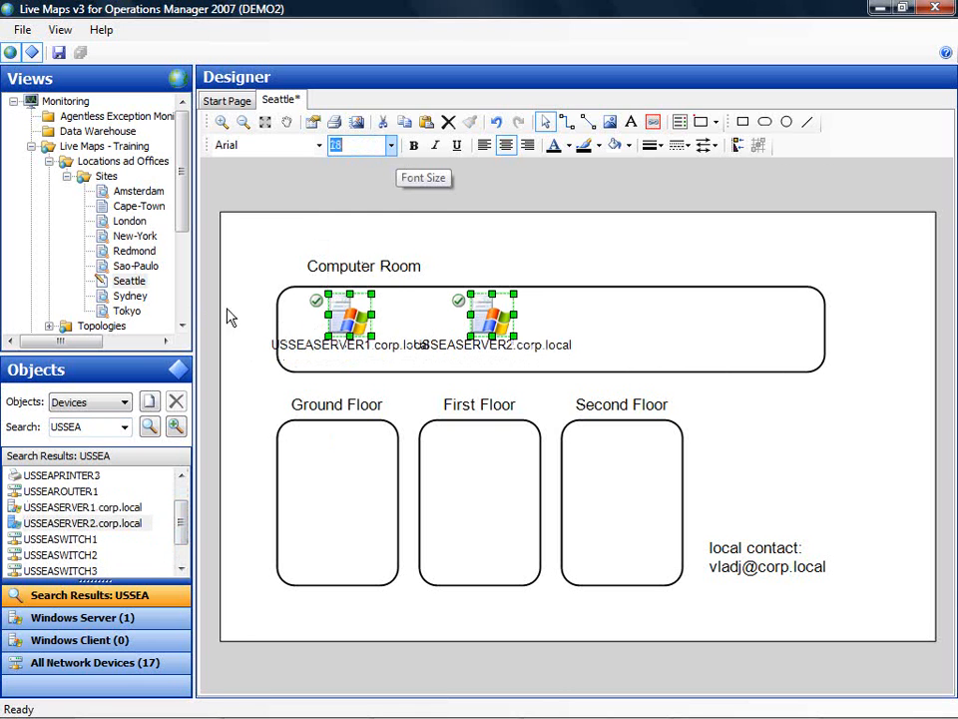
click(290, 255)
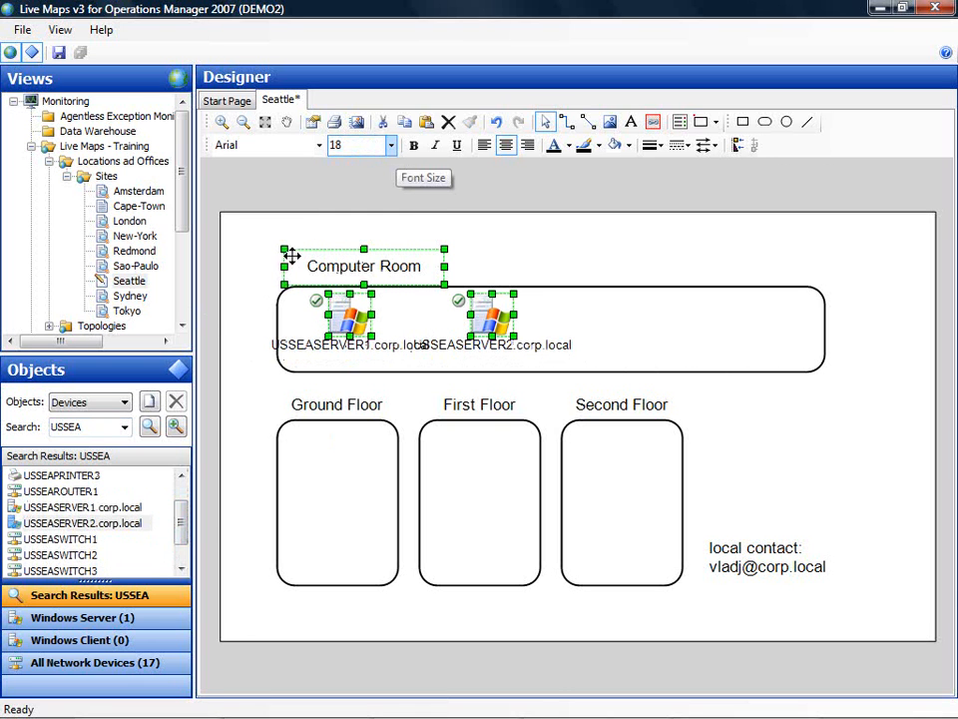
click(290, 256)
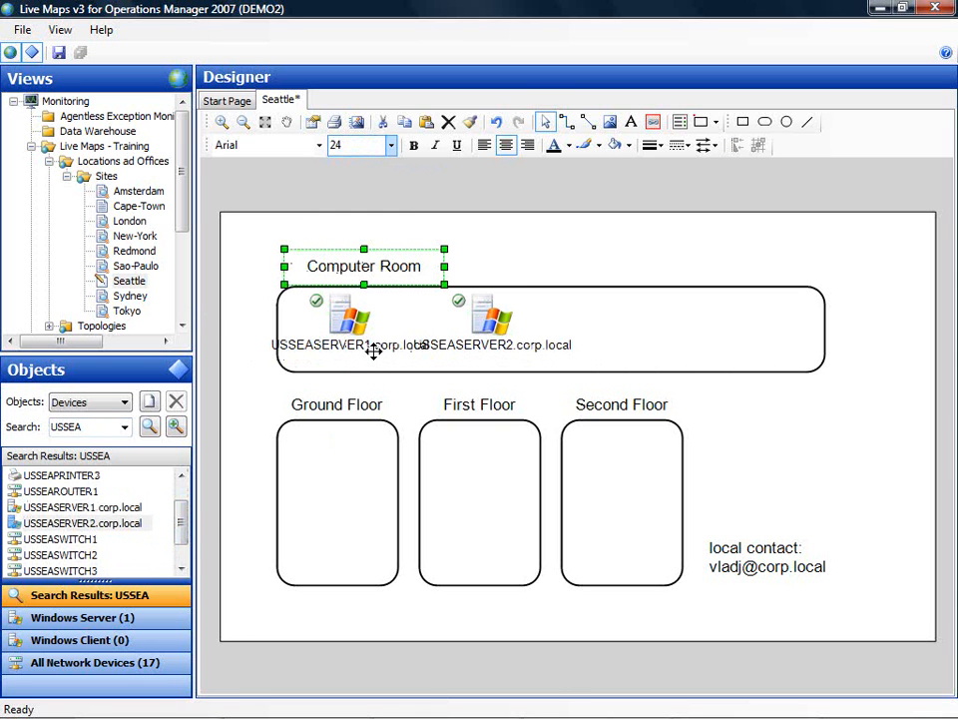
Step: Select both server icons and switch their labels to IP Address
click(349, 348)
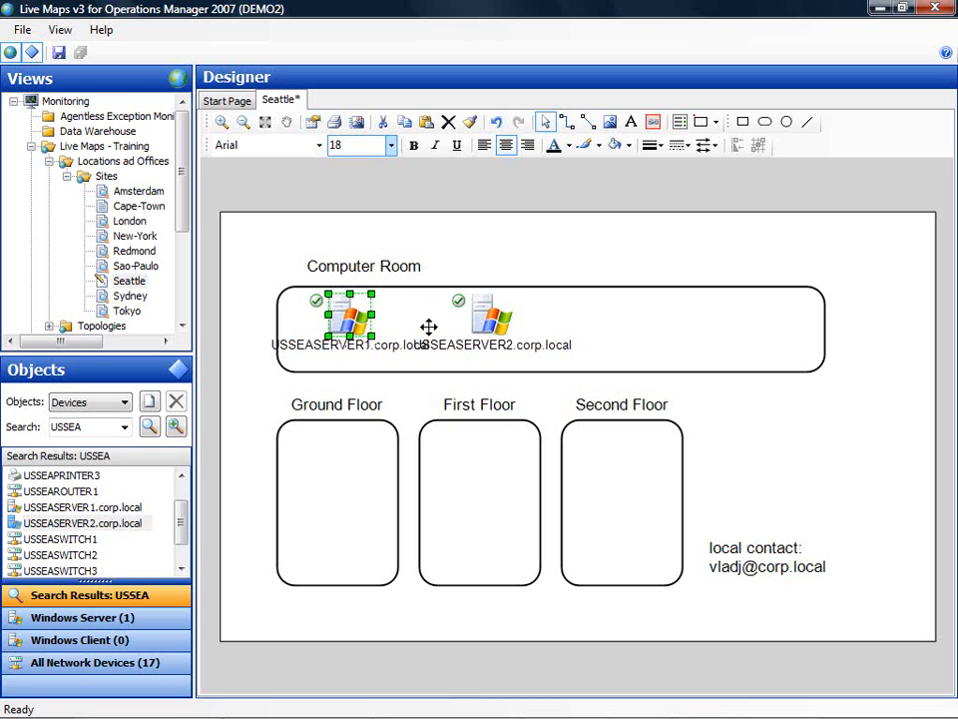
ctrl+click(492, 316)
right_click(492, 316)
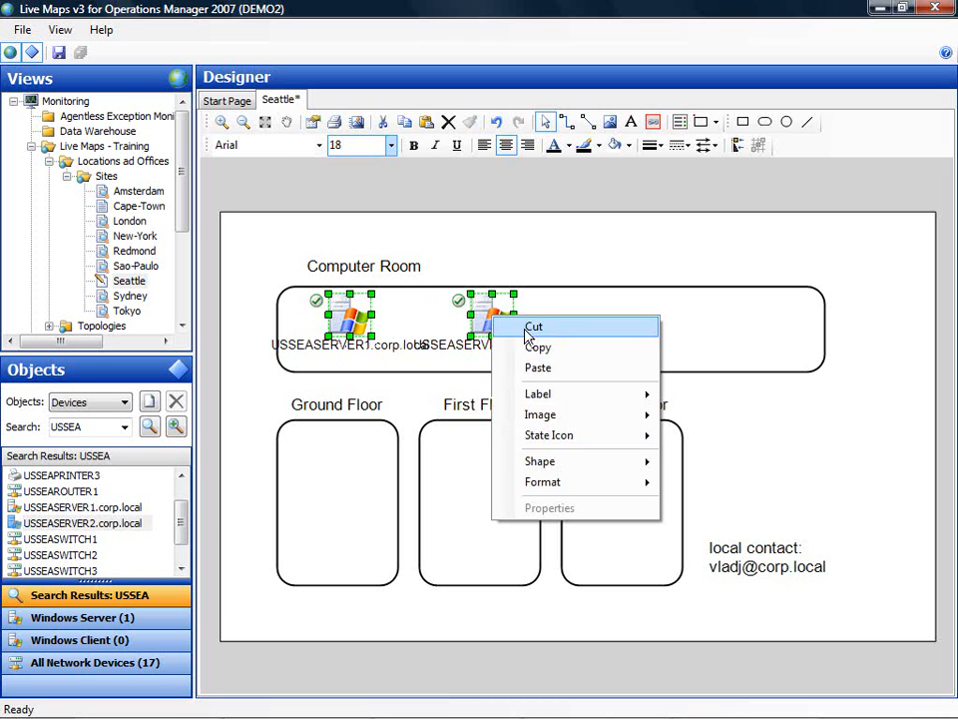
mouse_move(607, 402)
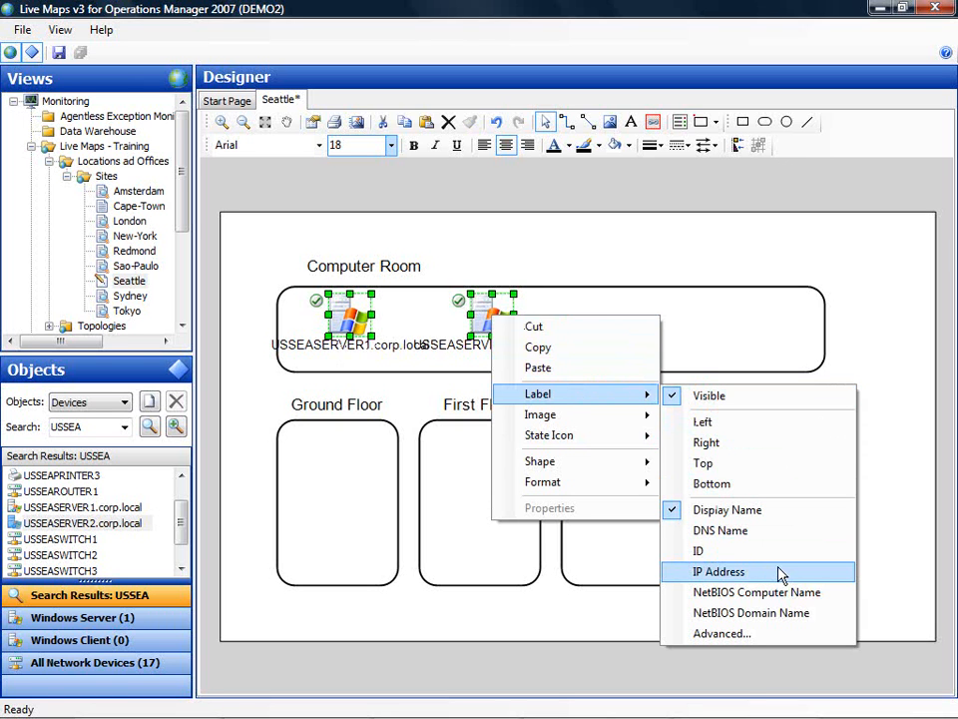
click(727, 575)
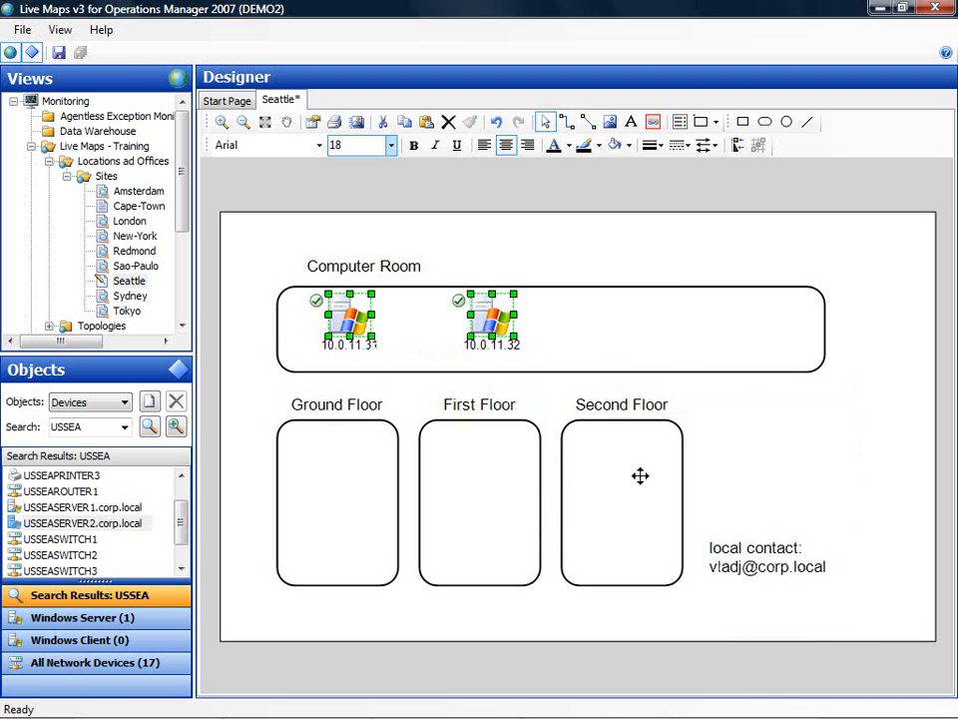
Step: Give both server icons an advanced label with NetBIOS Computer Name first and IP Address below it
right_click(491, 317)
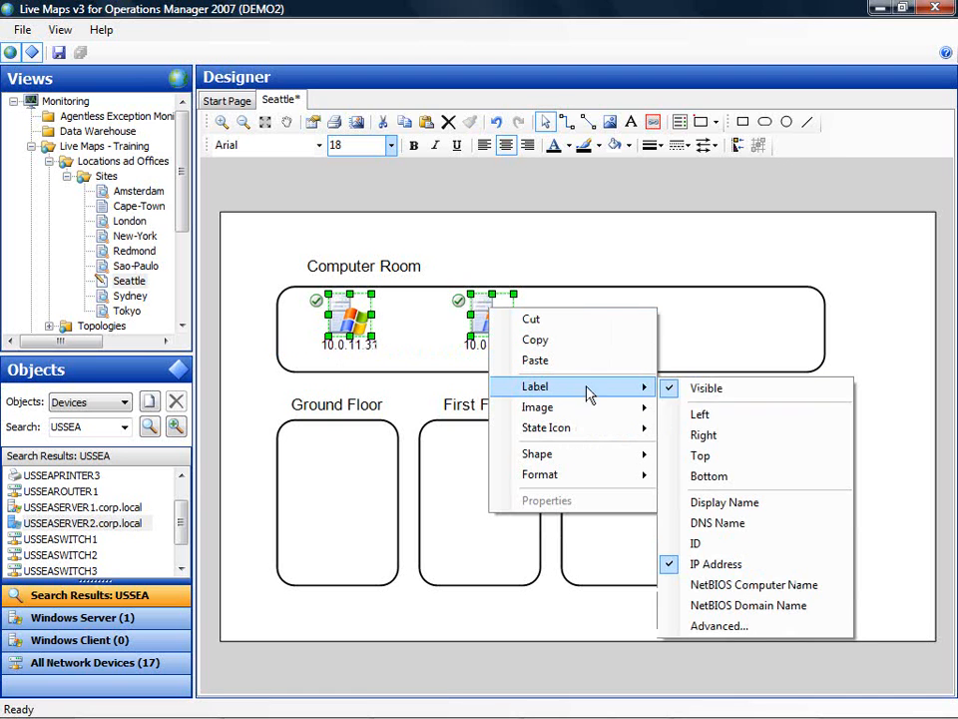
click(734, 628)
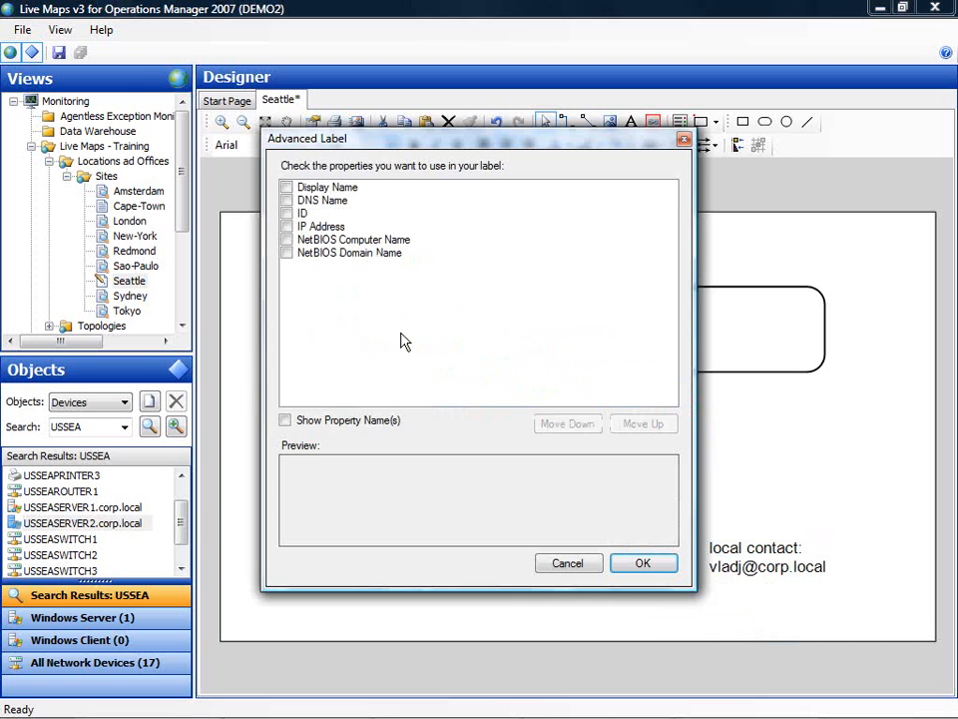
click(288, 228)
click(289, 241)
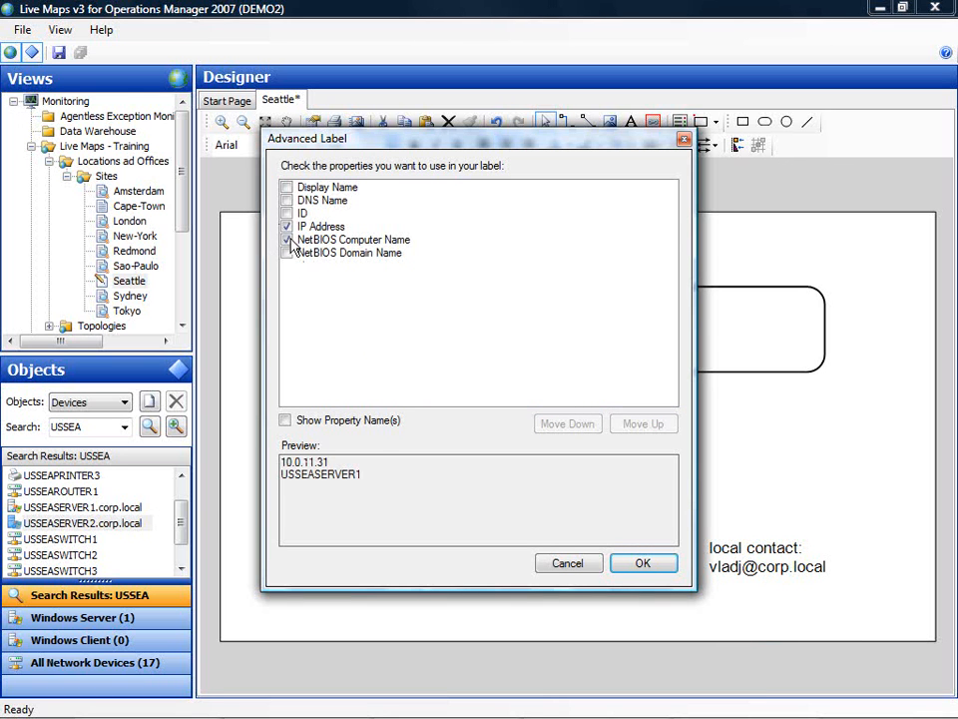
click(352, 243)
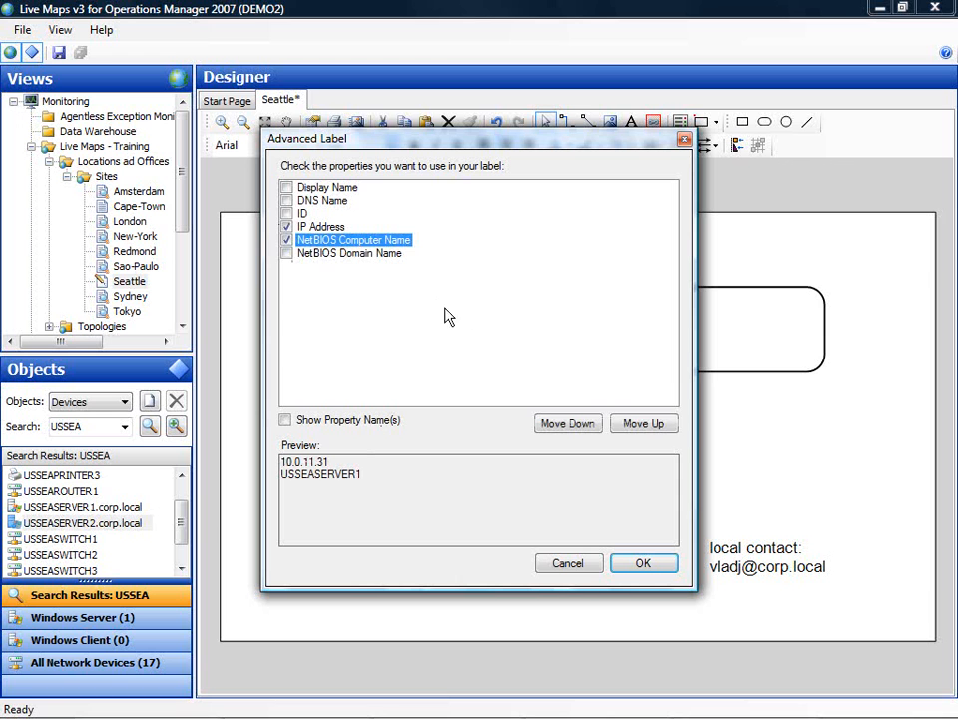
click(584, 428)
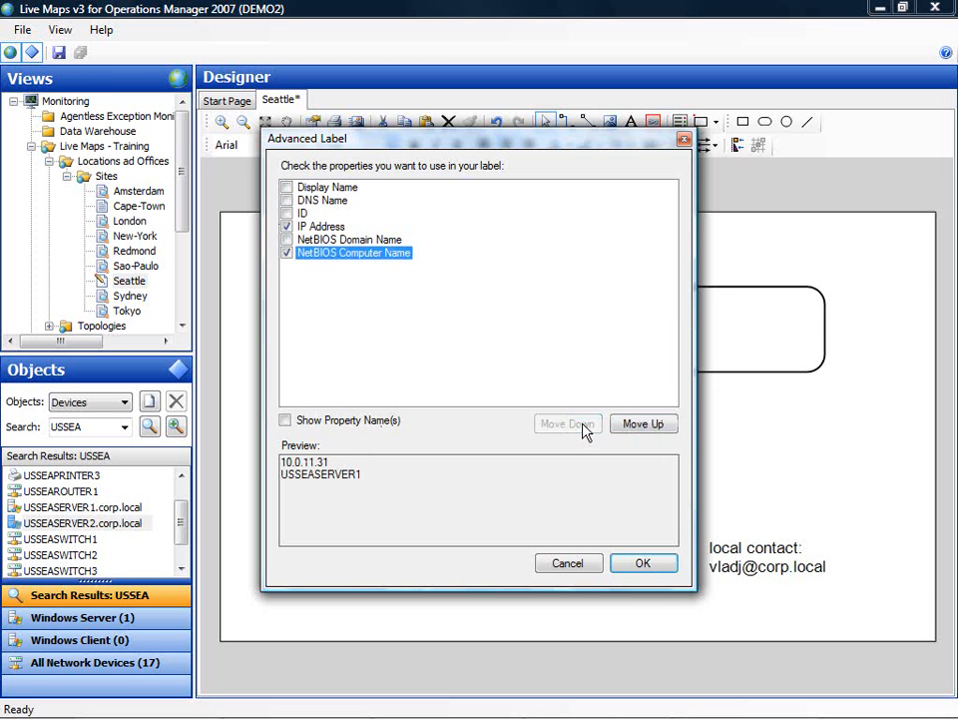
click(639, 432)
click(640, 437)
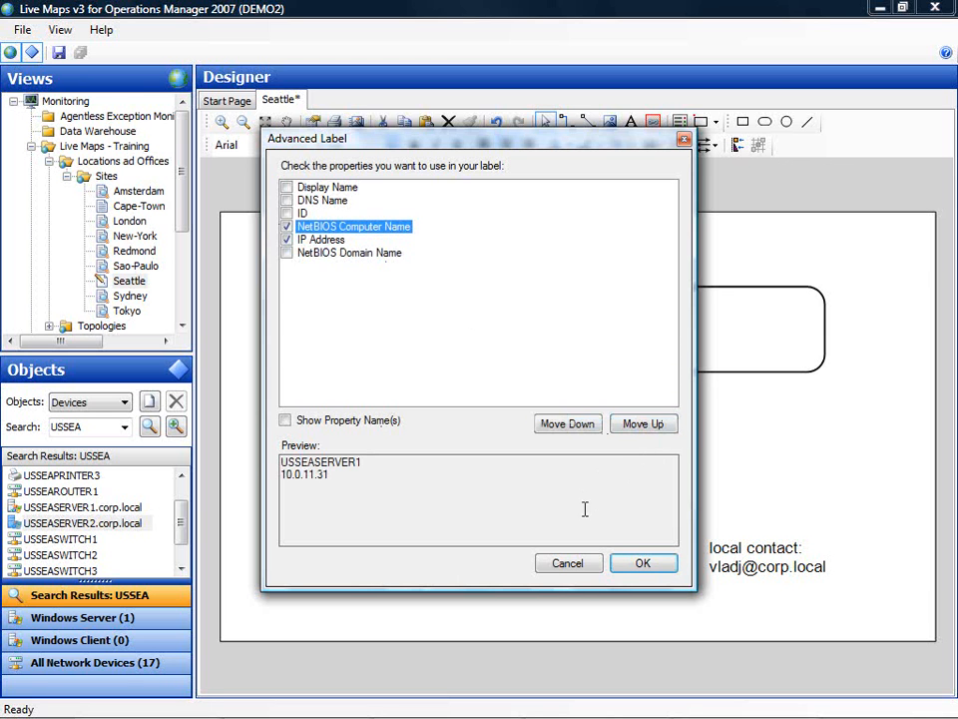
click(661, 564)
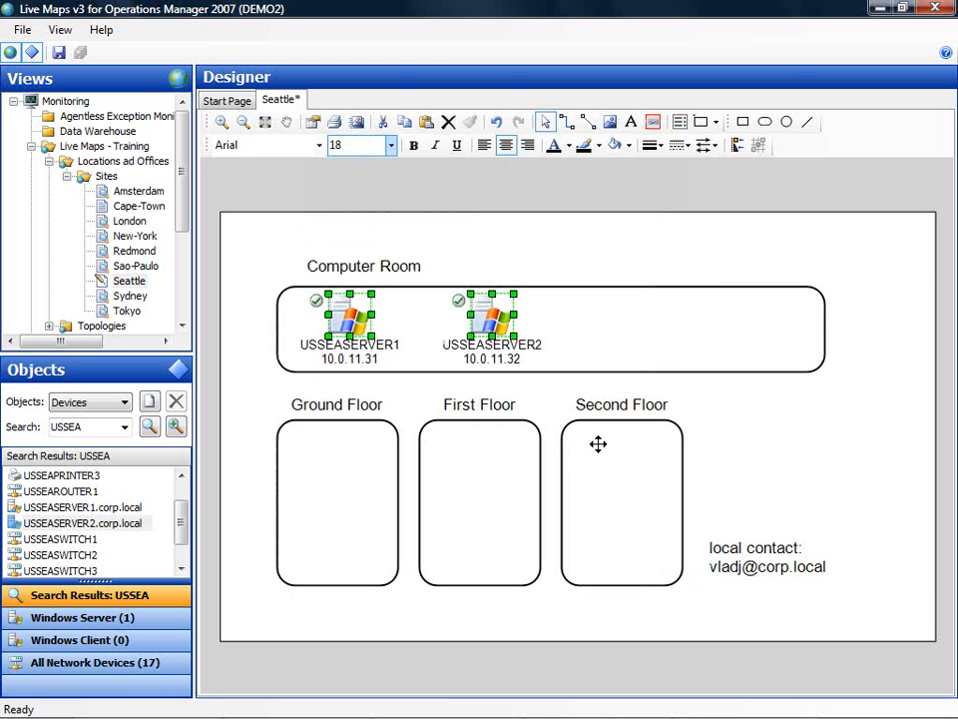
Step: Shift USSEASERVER2 slightly toward USSEASERVER1, and place USSEAROUTER1 and USSEASWITCH1 to its right inside the Computer Room rectangle
click(564, 321)
click(493, 322)
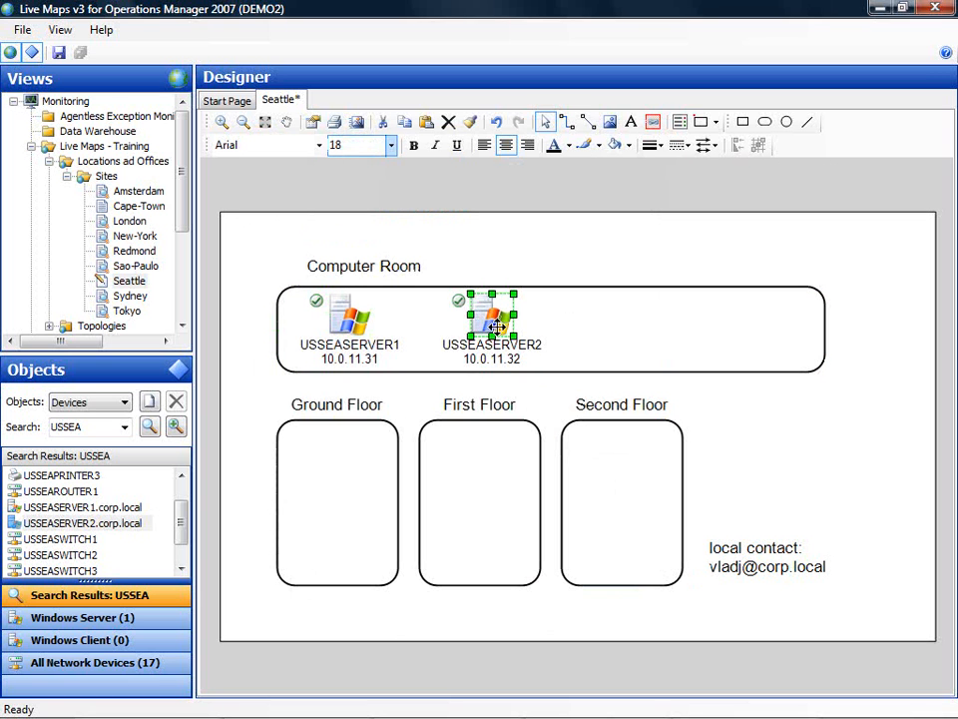
drag(496, 326, 488, 325)
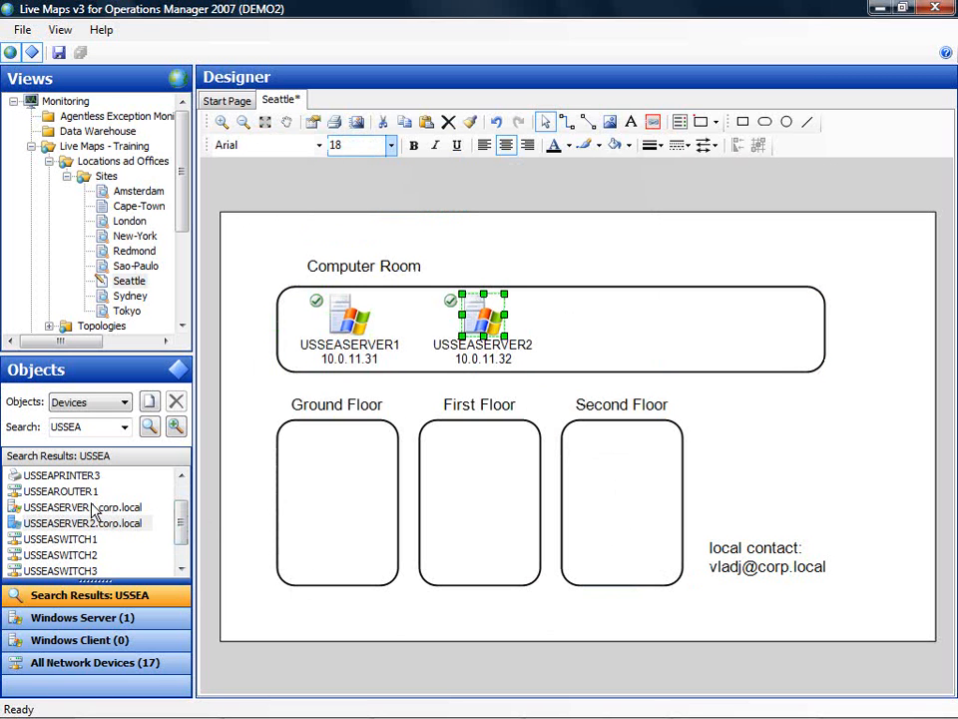
drag(62, 489, 604, 307)
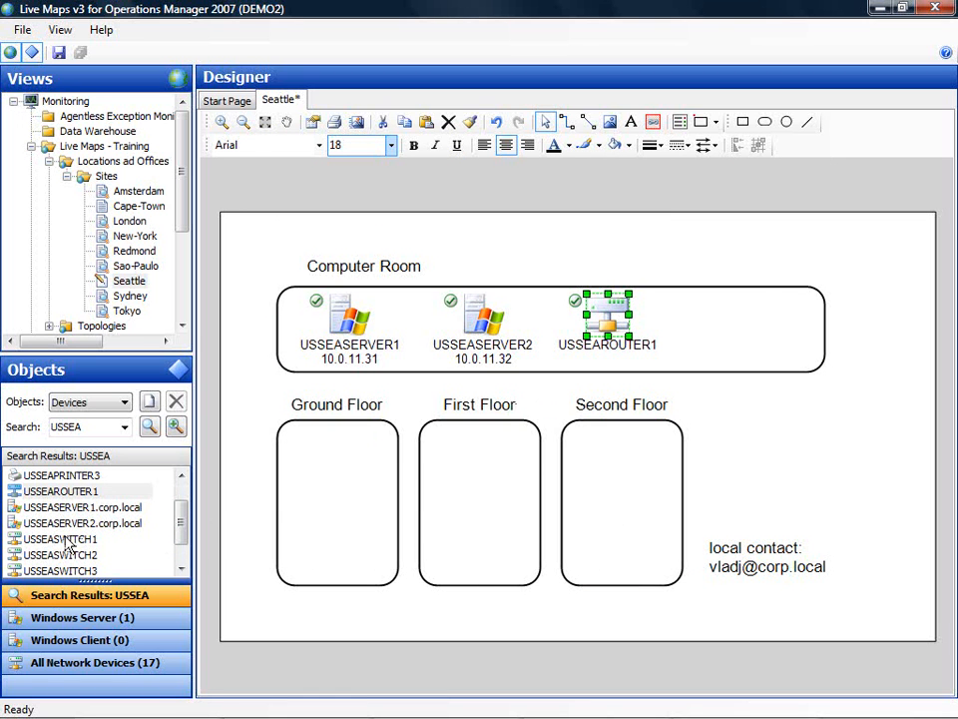
drag(68, 544, 728, 302)
Step: Give the USSEASWITCH1 icon an advanced label made of Display Name and IP Address
right_click(734, 316)
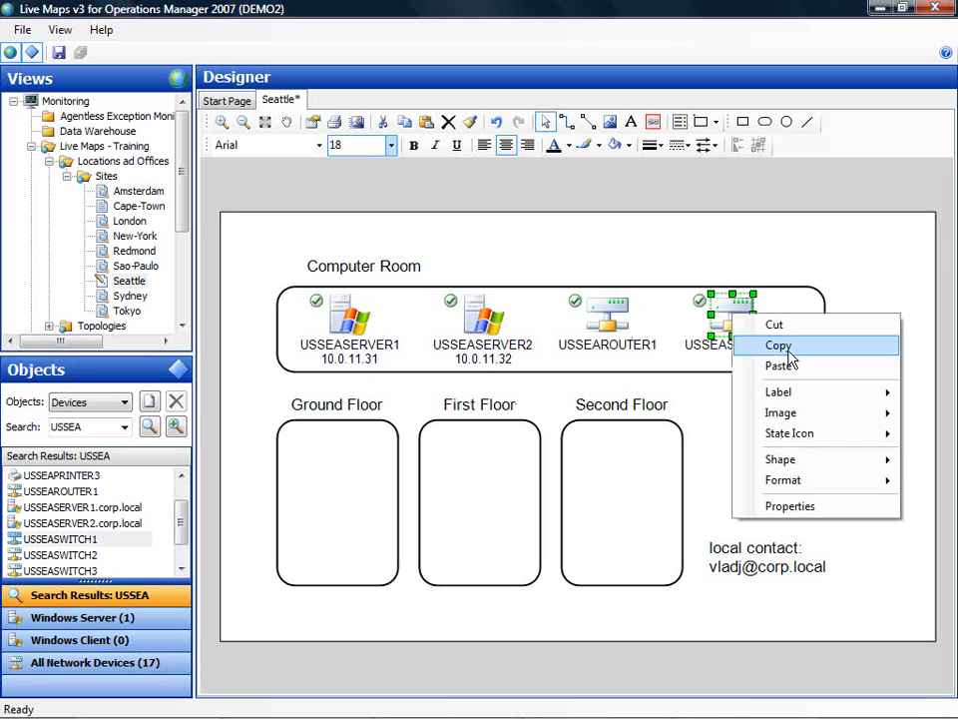
mouse_move(752, 398)
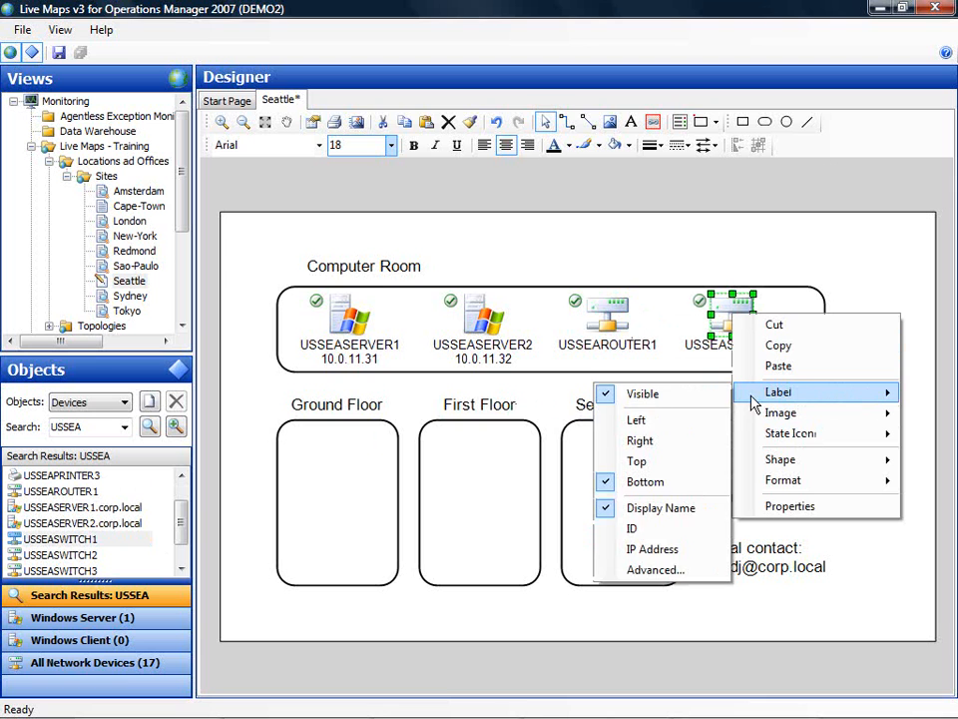
click(689, 573)
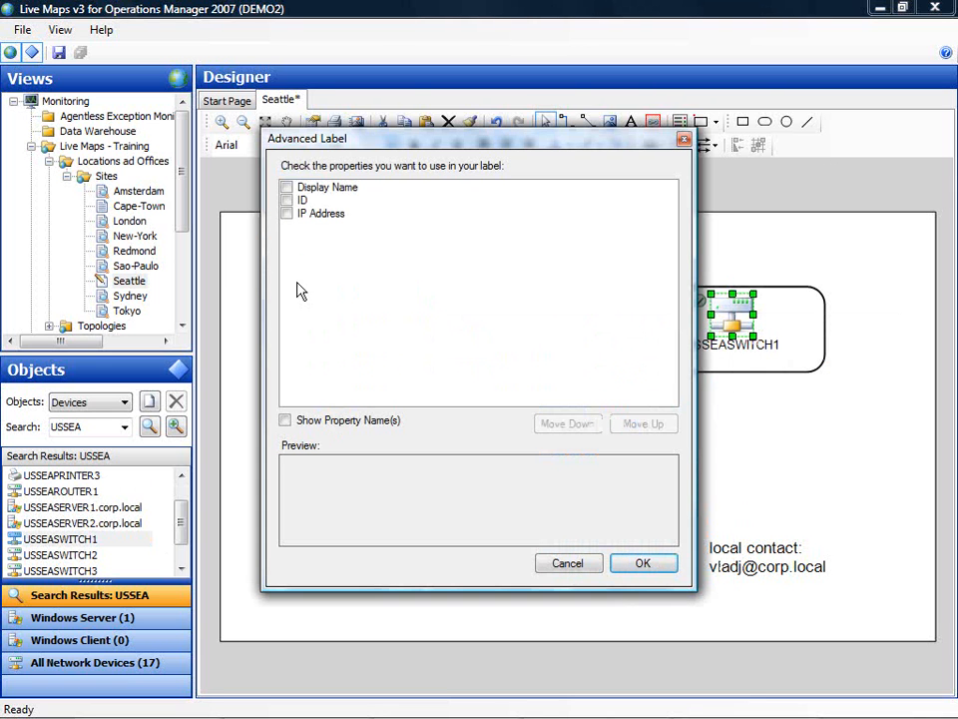
click(287, 189)
click(288, 213)
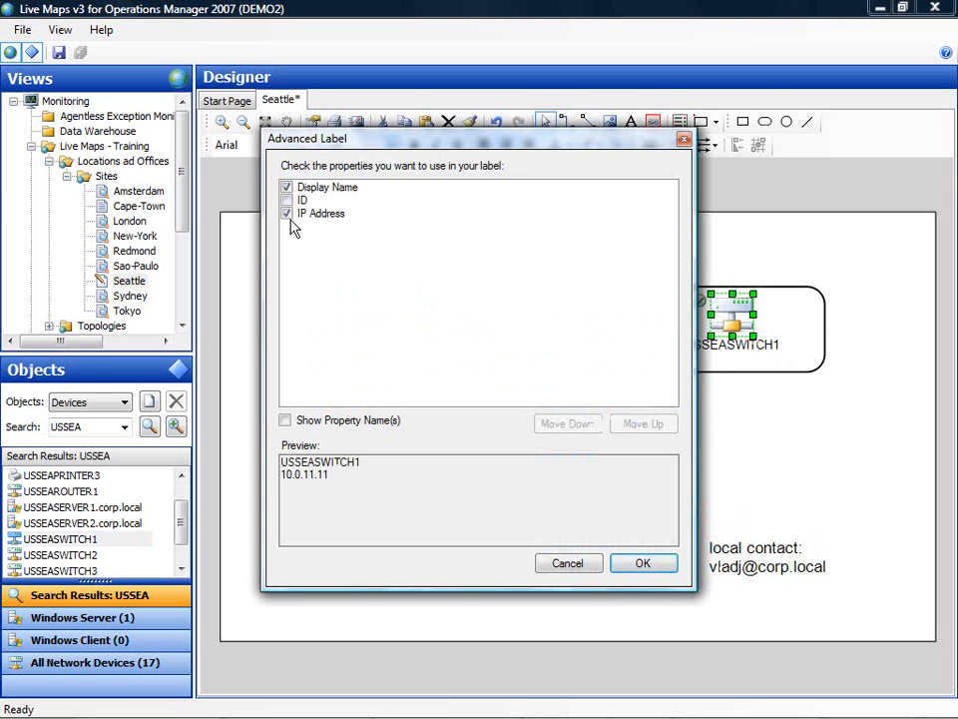
click(642, 563)
Step: Give the USSEAROUTER1 icon an advanced label made of Display Name and IP Address
click(610, 318)
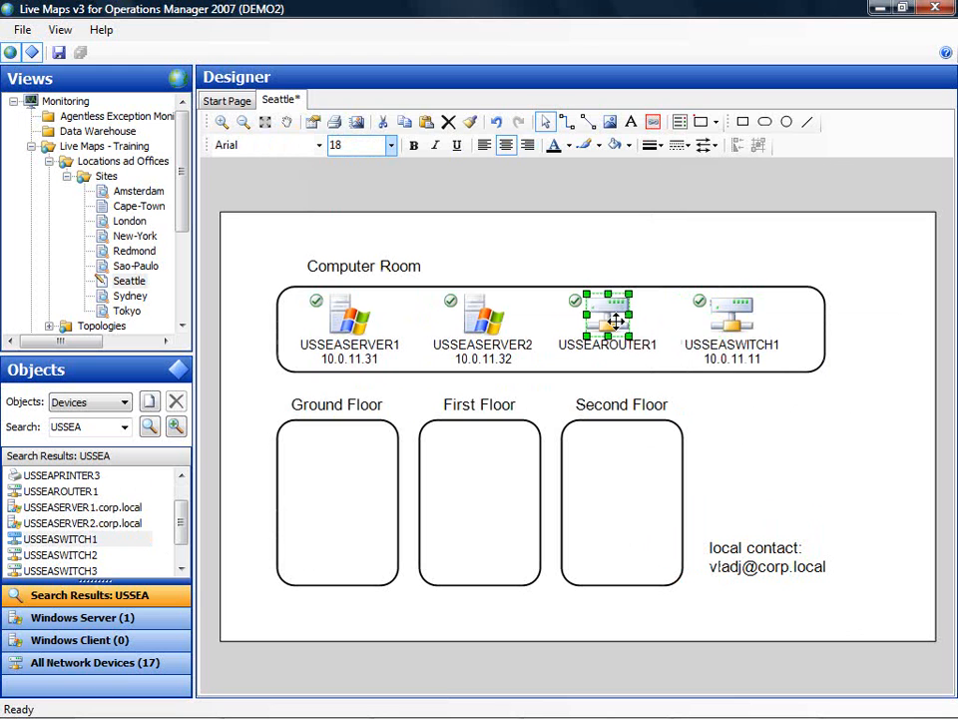
right_click(616, 323)
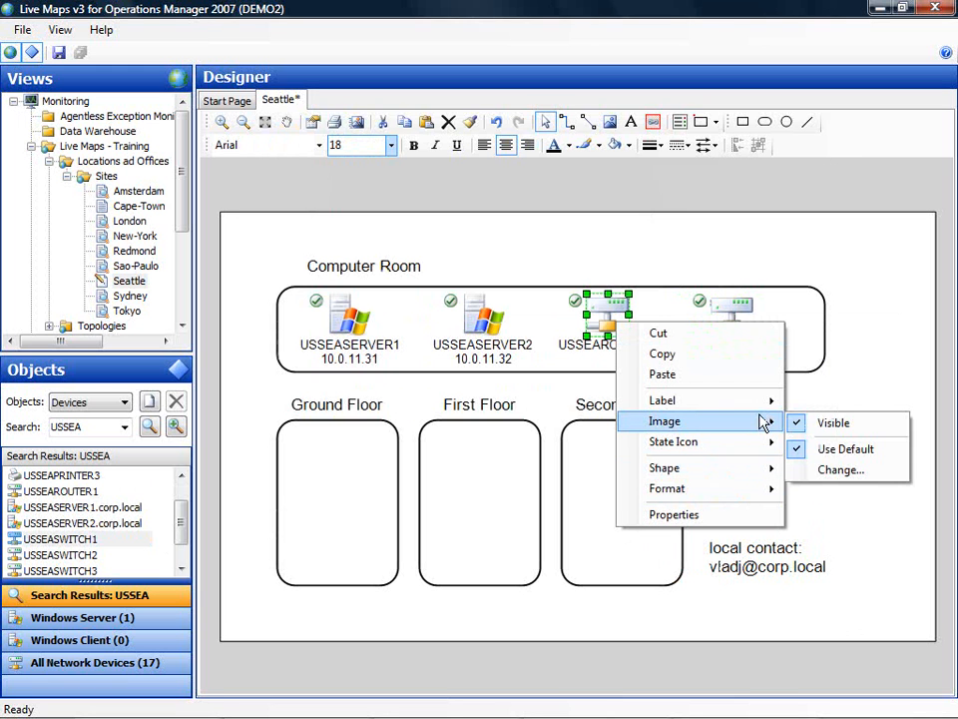
mouse_move(762, 407)
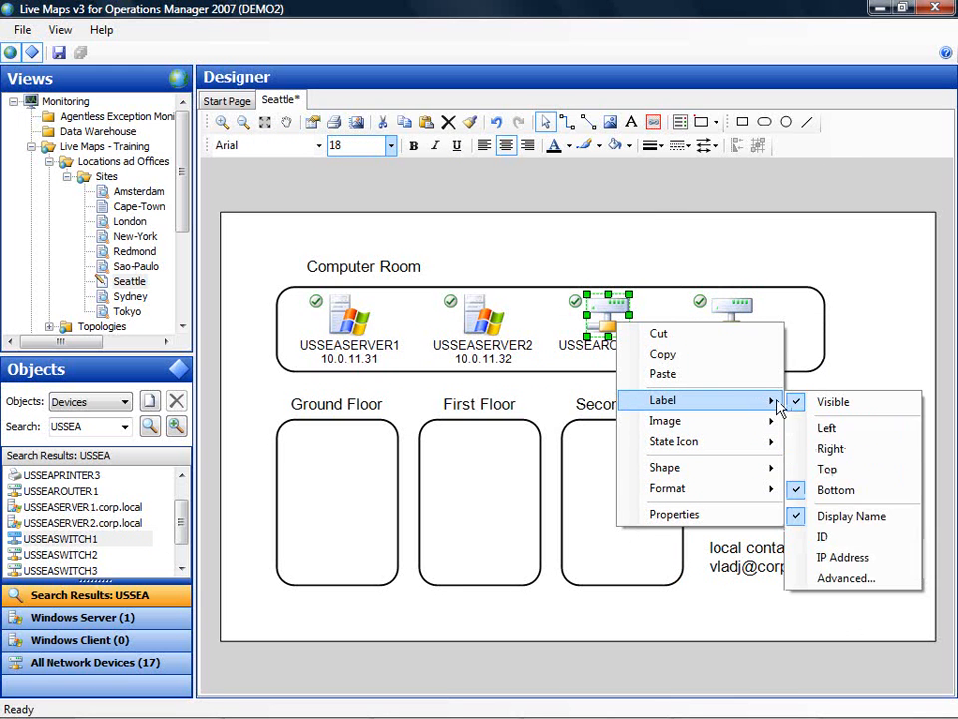
click(864, 579)
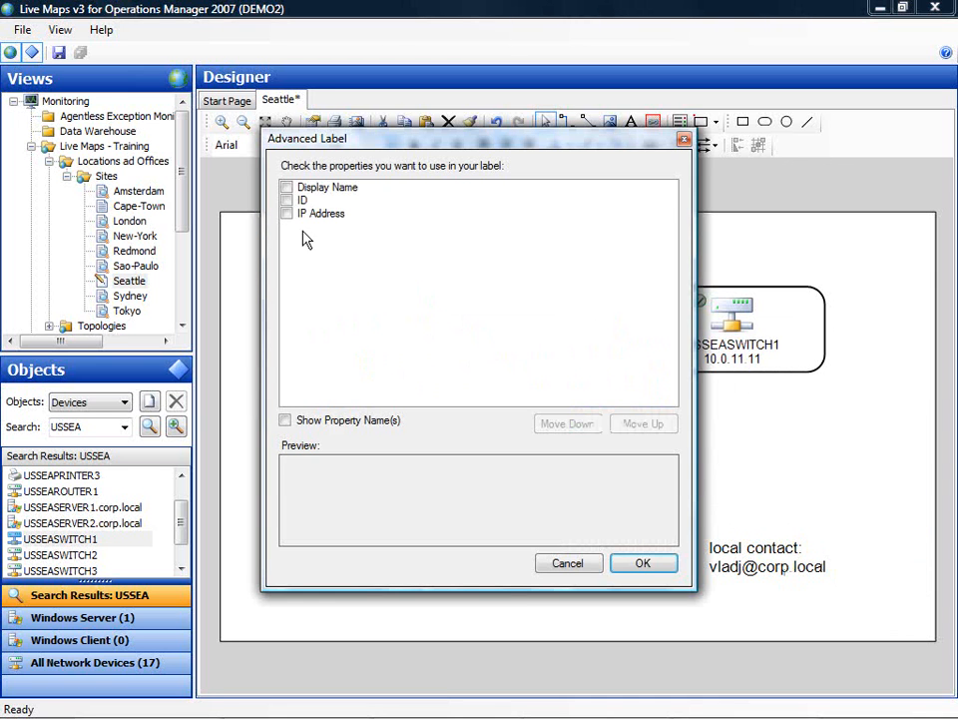
click(288, 189)
click(288, 215)
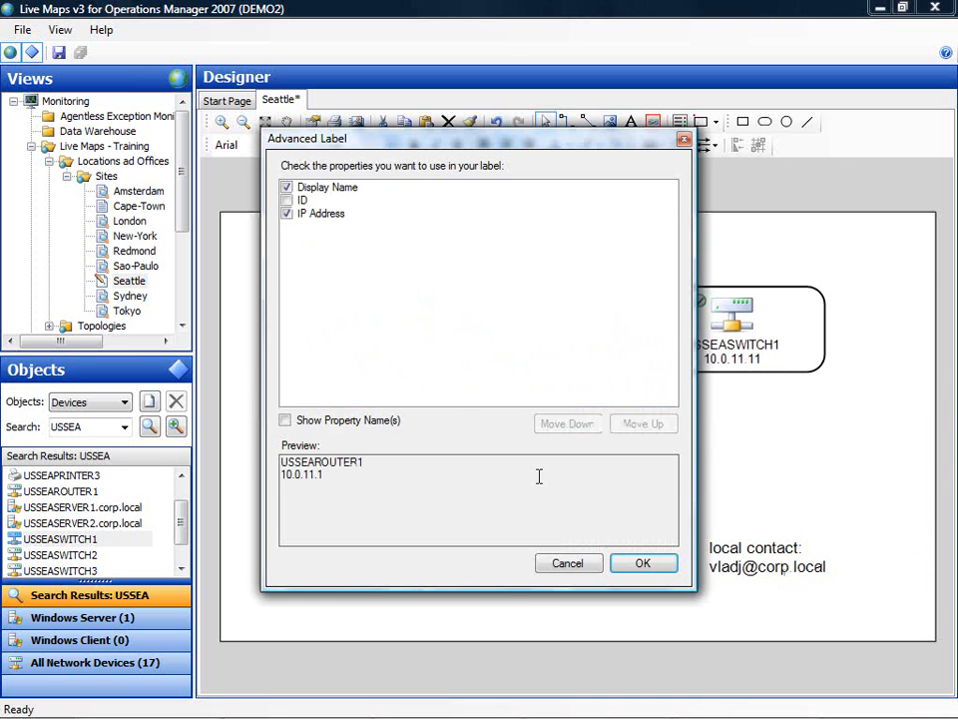
click(660, 569)
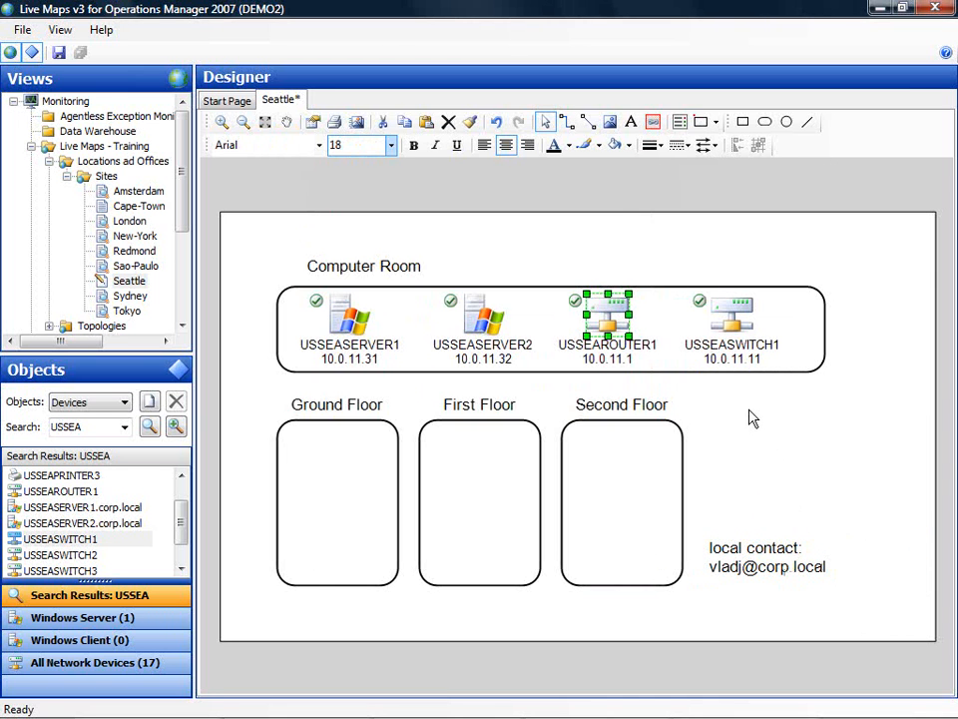
click(597, 385)
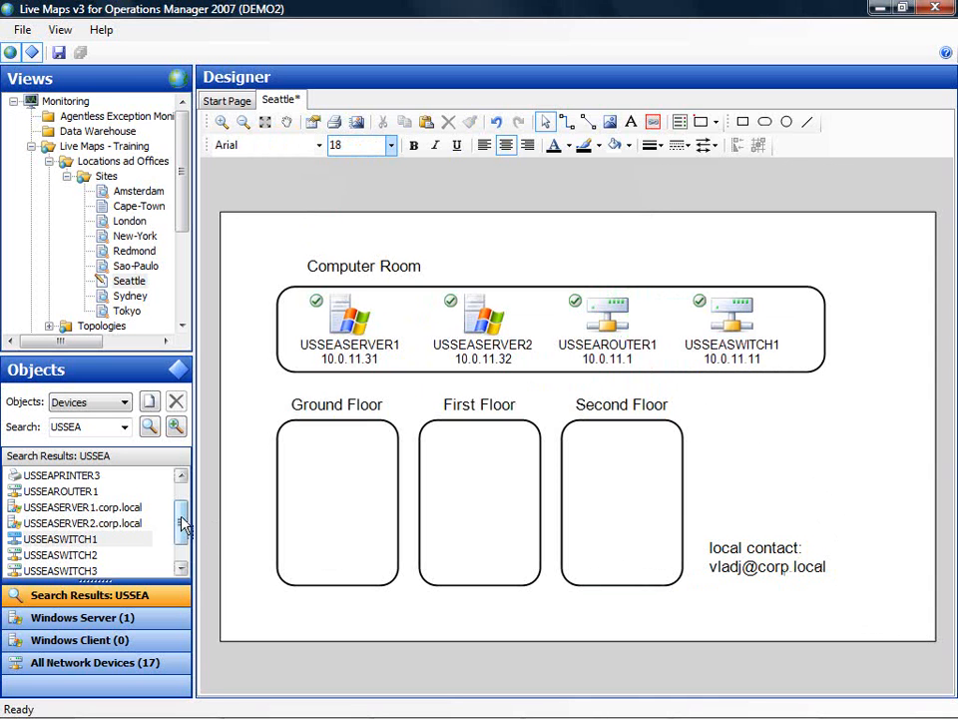
Step: Place USSEASWITCH2 in the Ground Floor rectangle and USSEASWITCH3 in the First Floor rectangle
drag(183, 526, 181, 539)
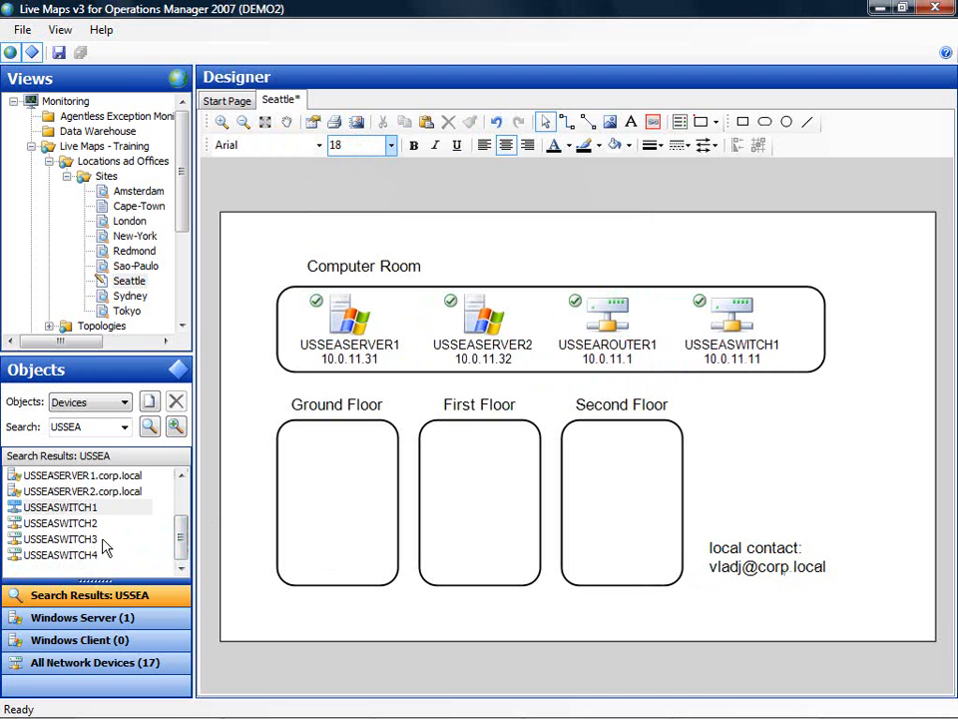
drag(50, 523, 330, 446)
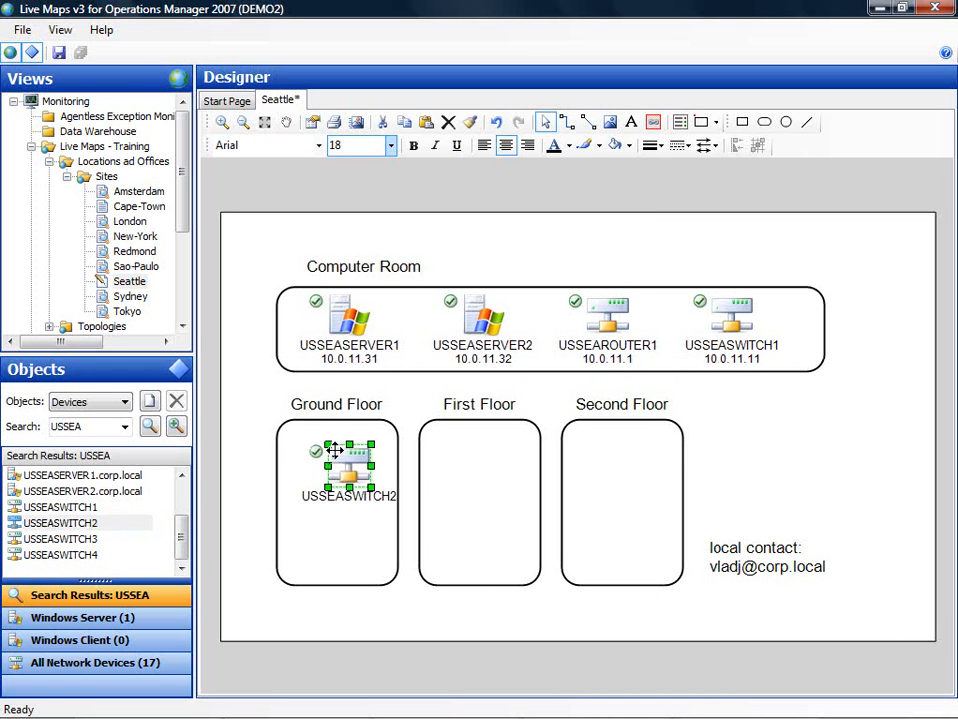
drag(70, 539, 469, 439)
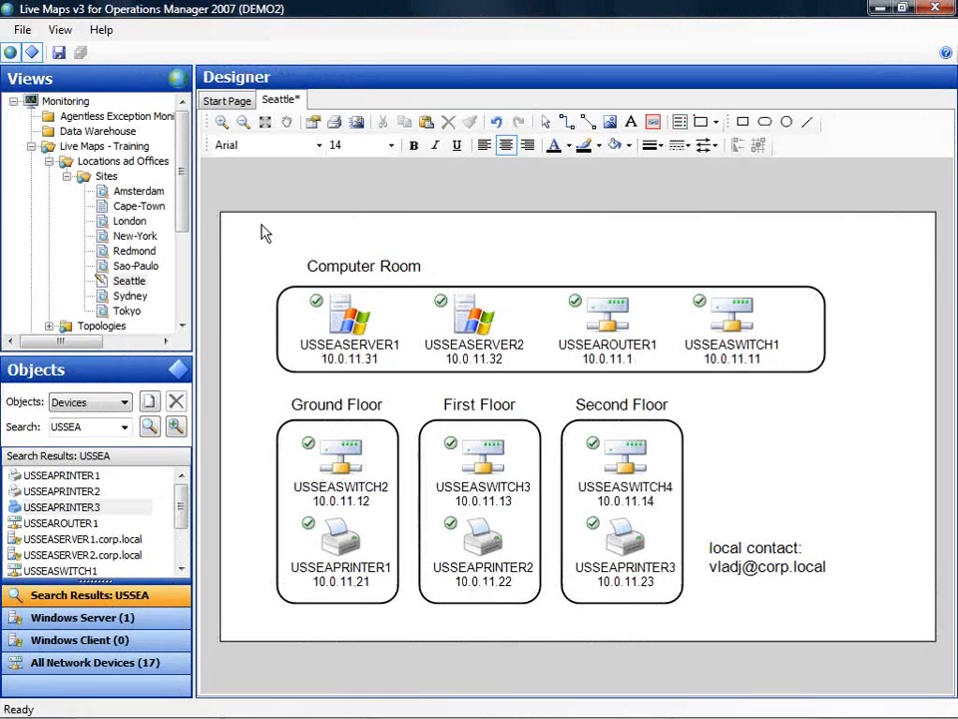
Step: Set the page background to dark blue colour 4 with a Vertical gradient
click(313, 124)
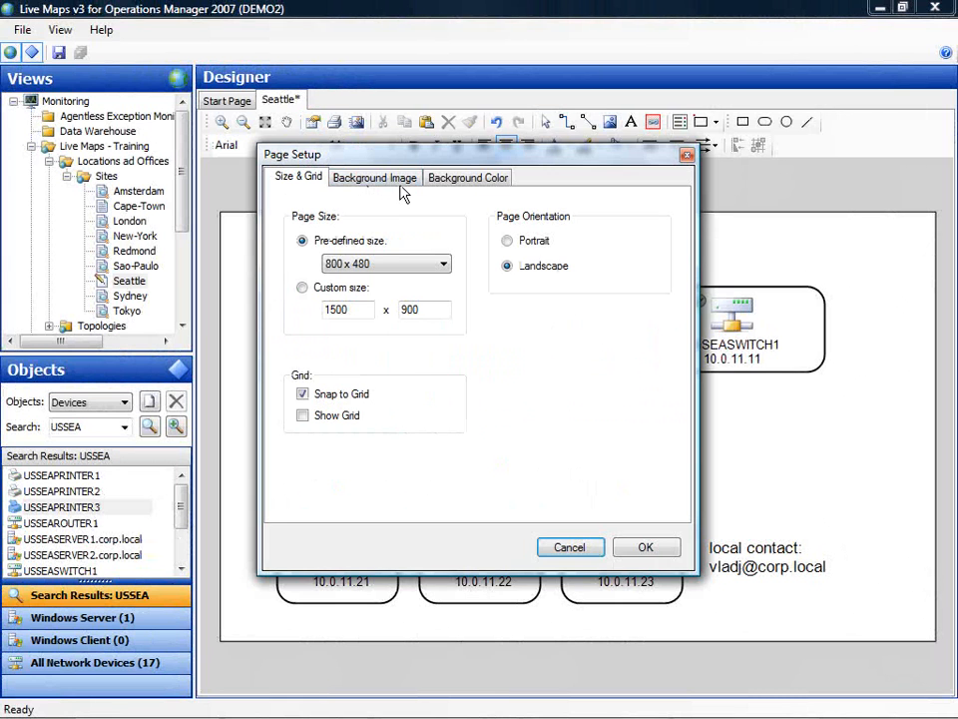
drag(377, 160, 396, 174)
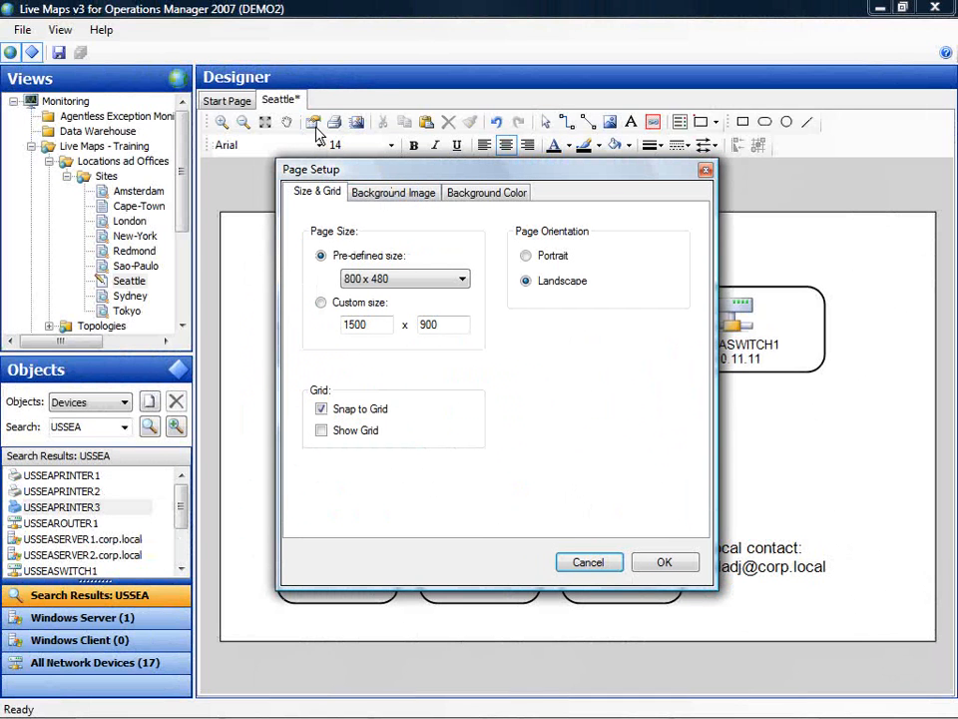
click(387, 195)
click(481, 196)
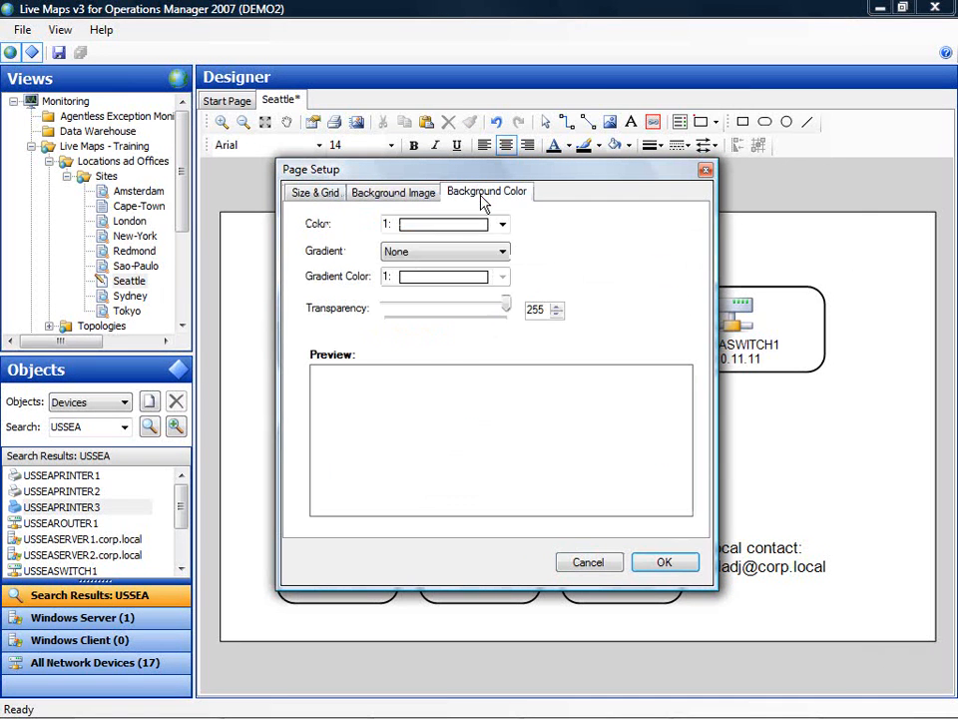
click(502, 224)
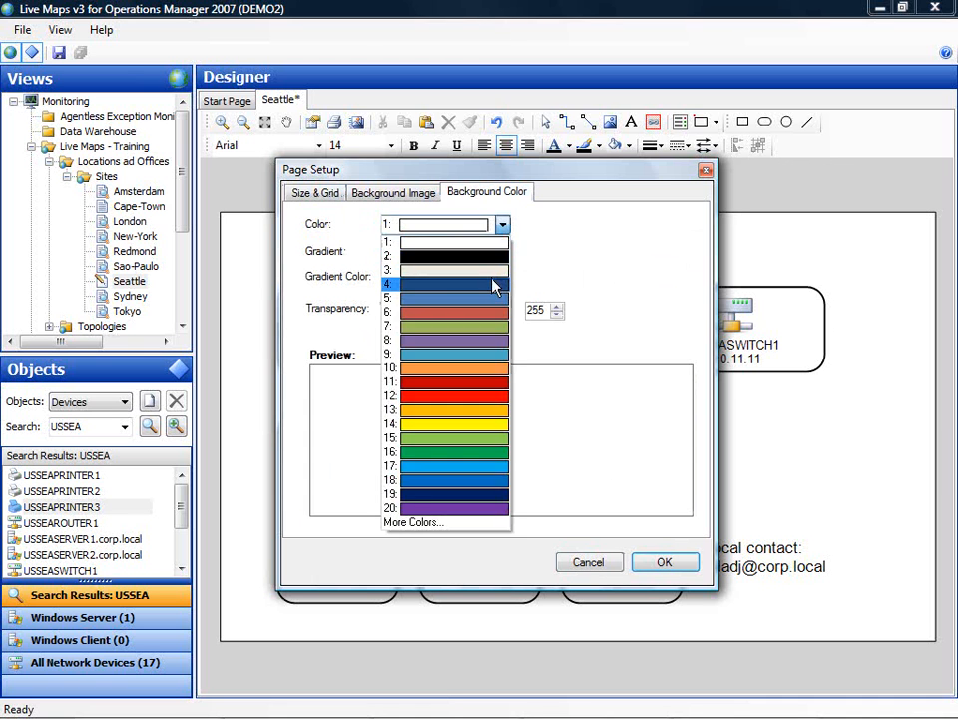
click(494, 281)
click(502, 256)
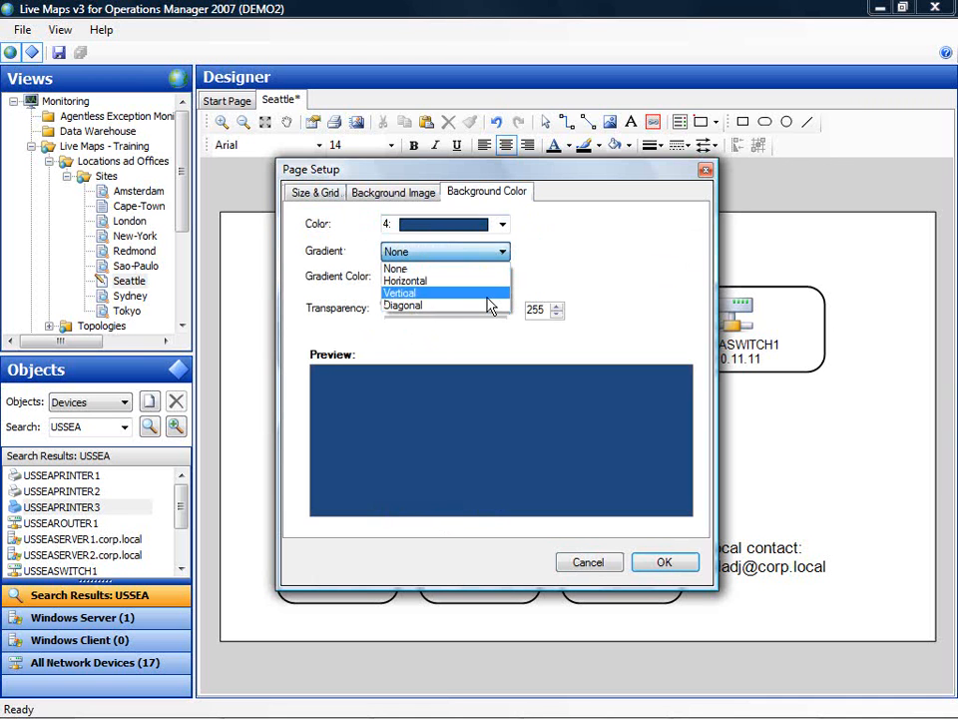
click(487, 297)
click(661, 565)
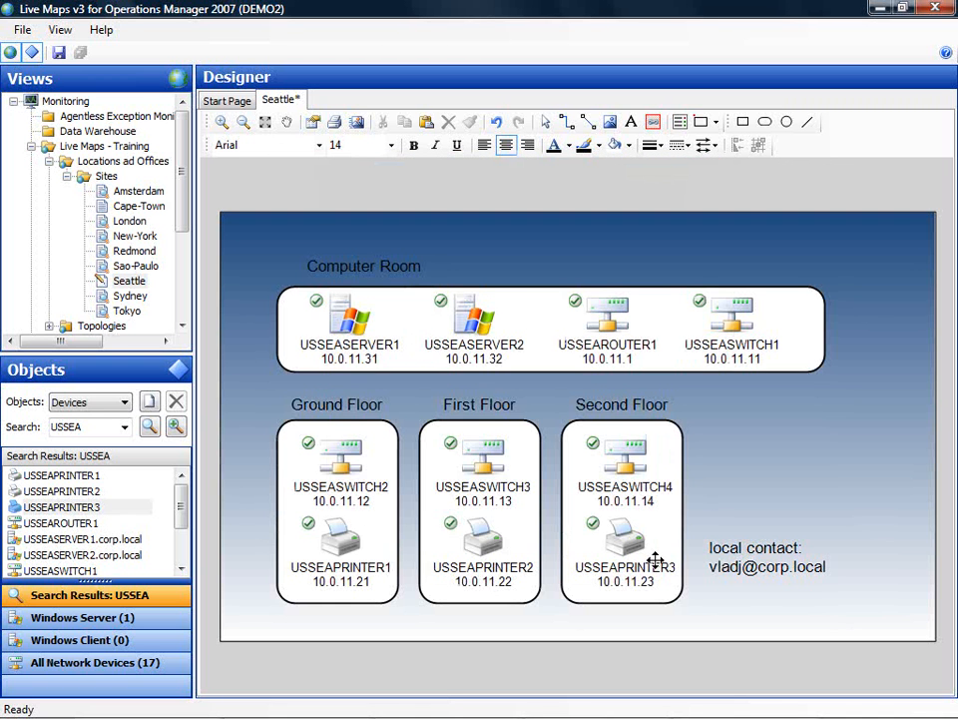
Step: Make the Computer Room, Ground Floor, First Floor and Second Floor labels bold, and save the Seattle drawing
click(373, 265)
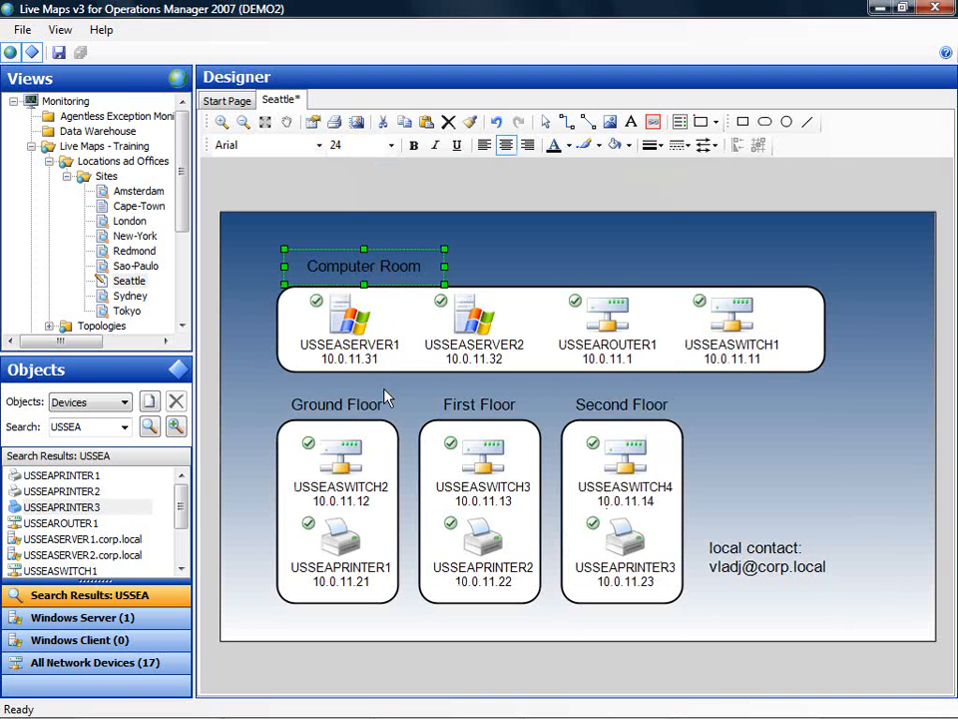
shift+click(345, 403)
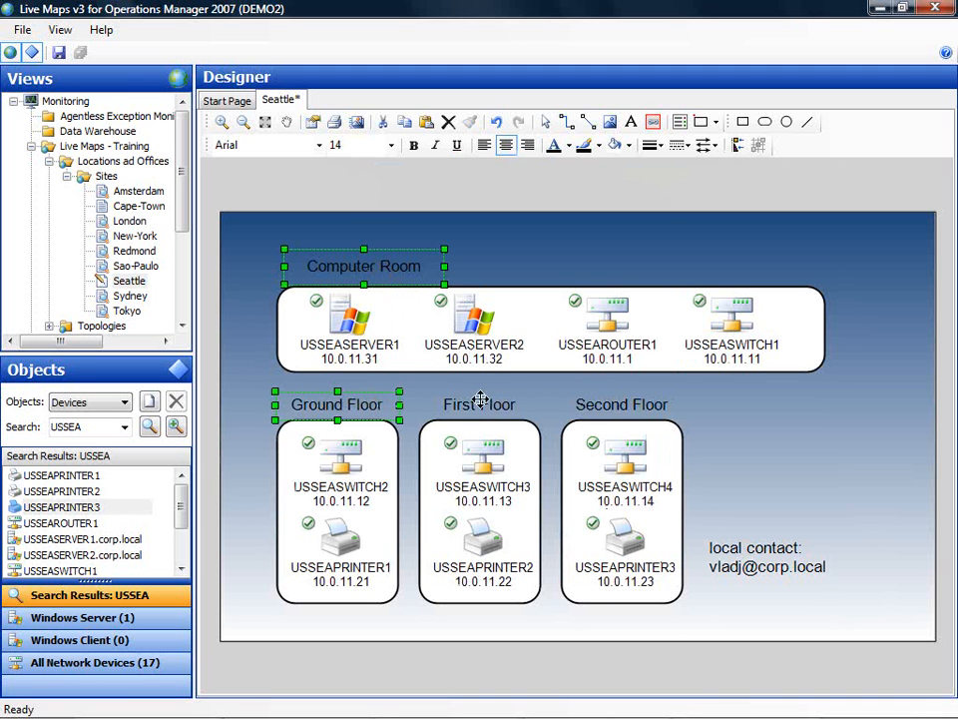
shift+click(486, 403)
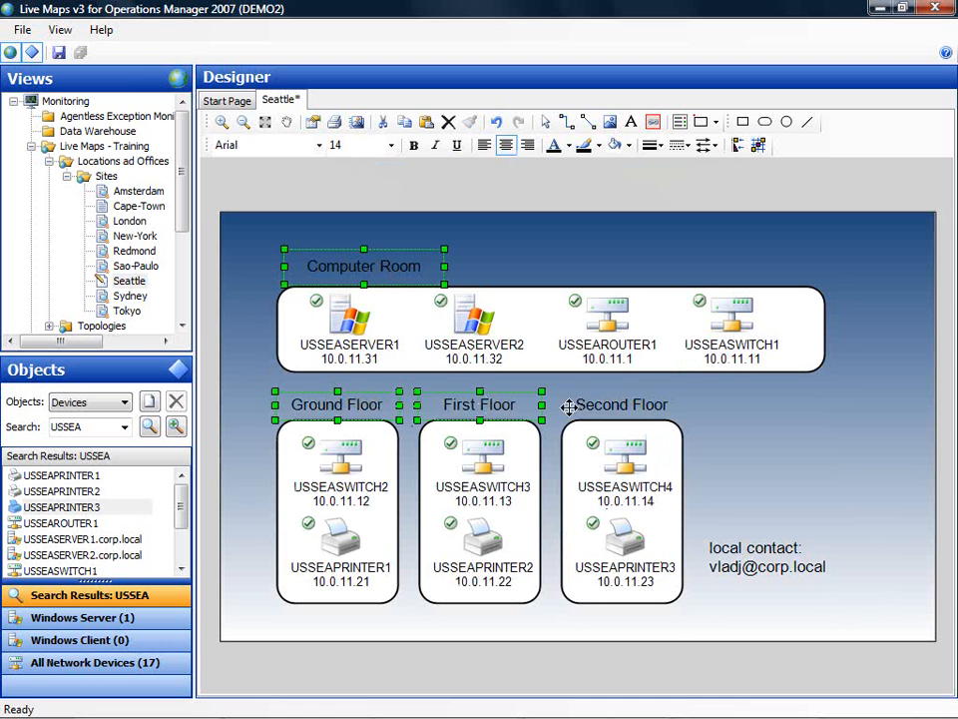
shift+click(584, 403)
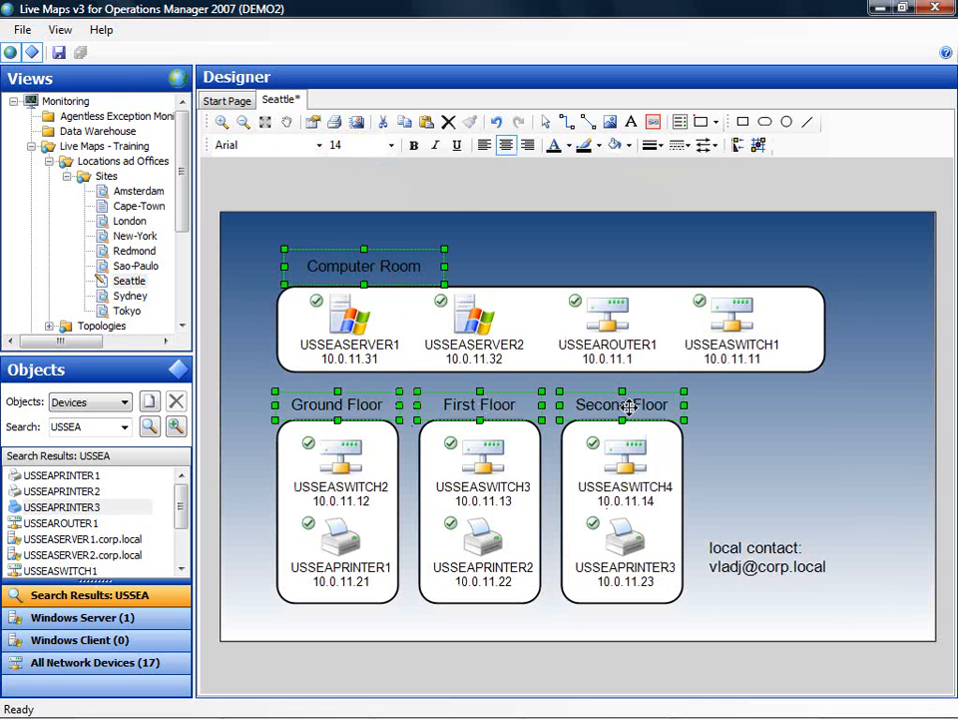
click(413, 145)
click(515, 267)
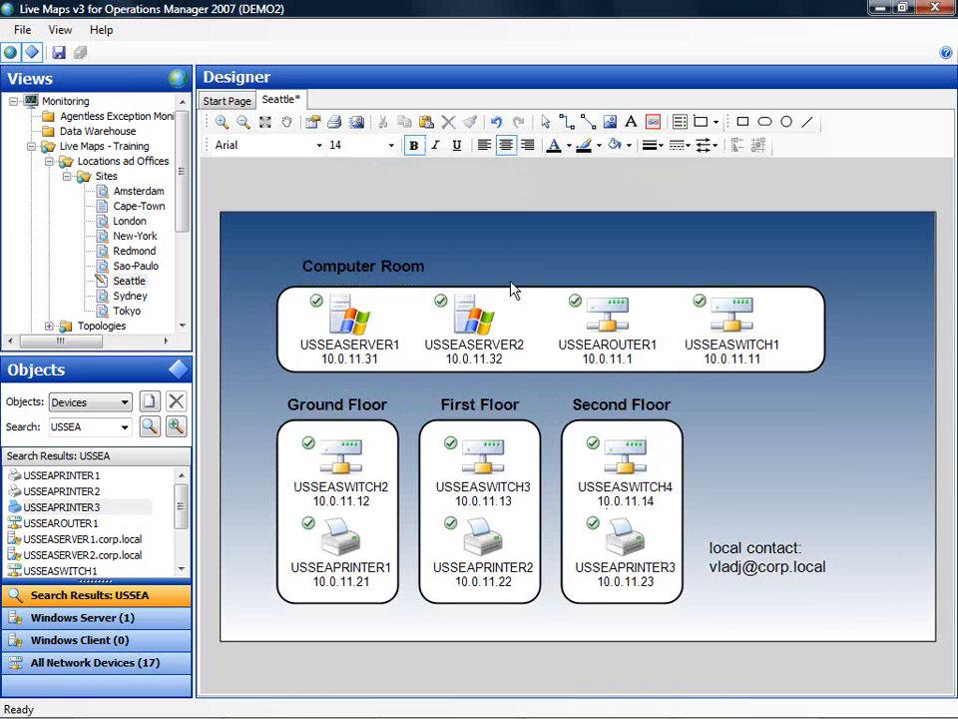
click(58, 52)
Step: Open the Seattle Topo view from the Topologies folder to examine its connected devices
drag(183, 124, 176, 225)
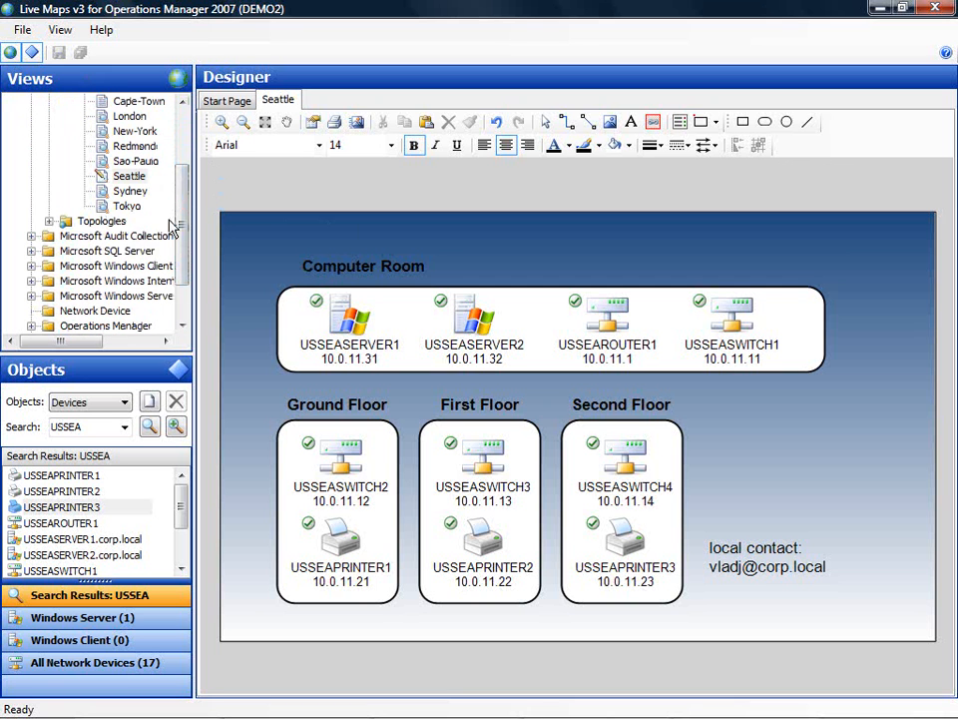
click(47, 222)
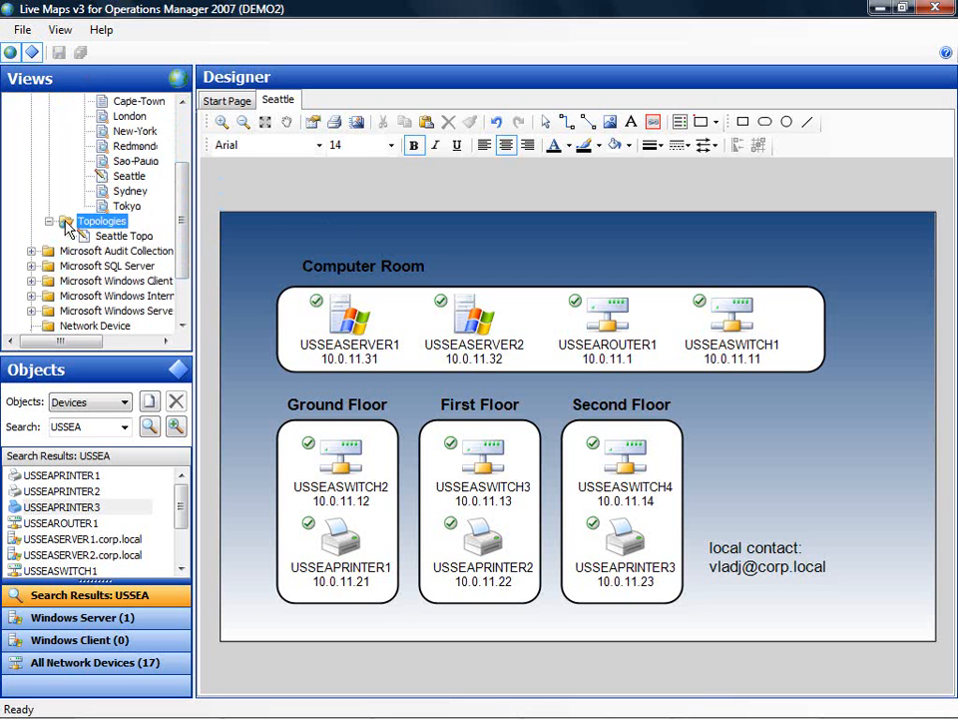
double_click(128, 236)
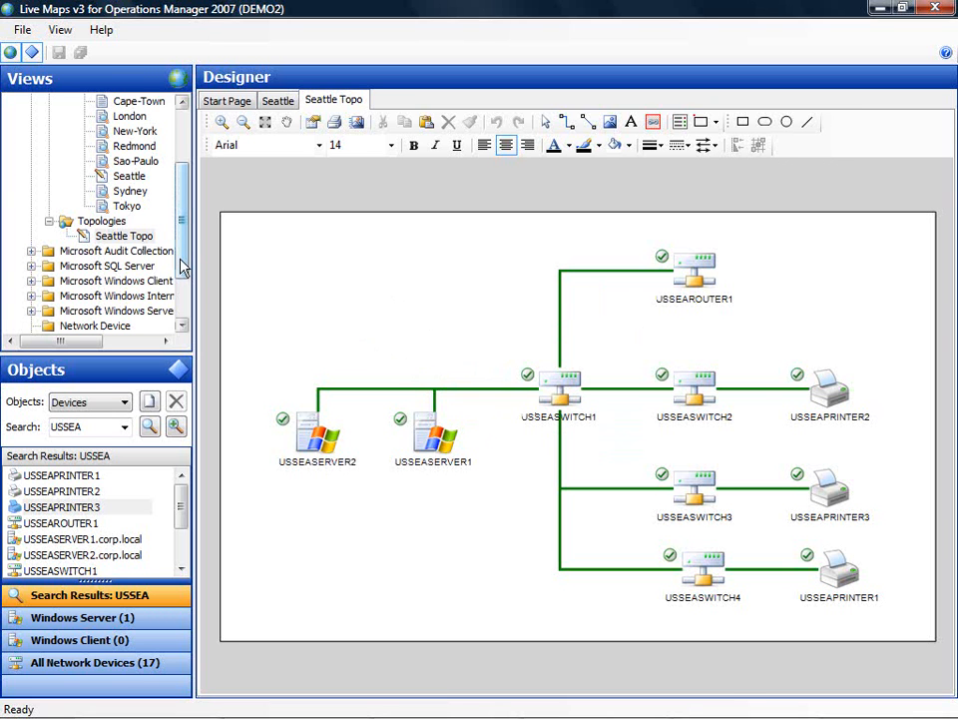
drag(183, 265, 187, 227)
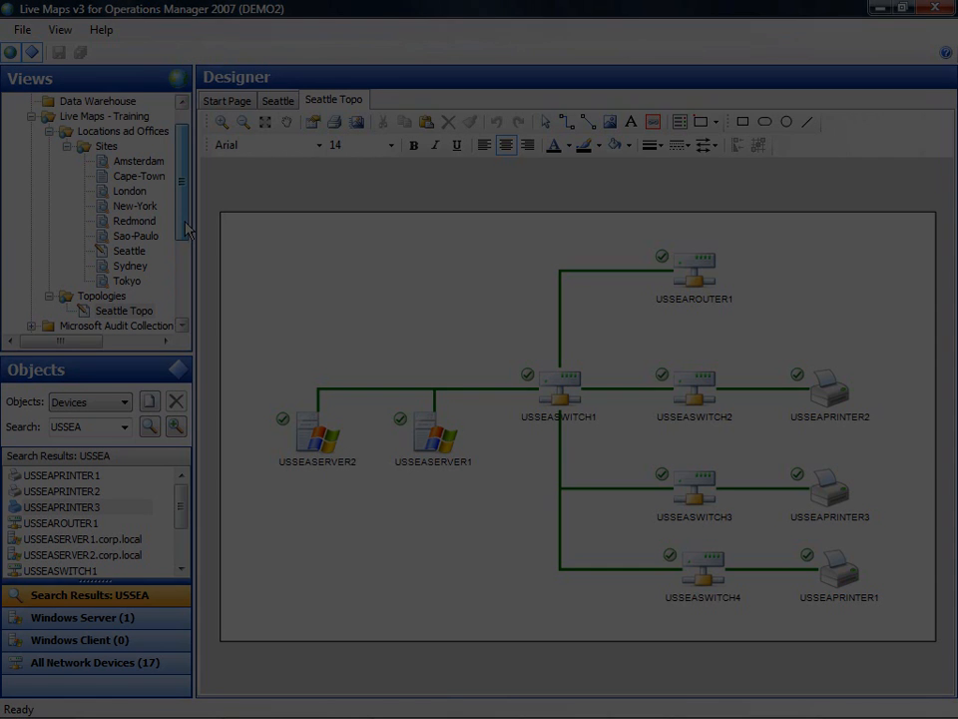
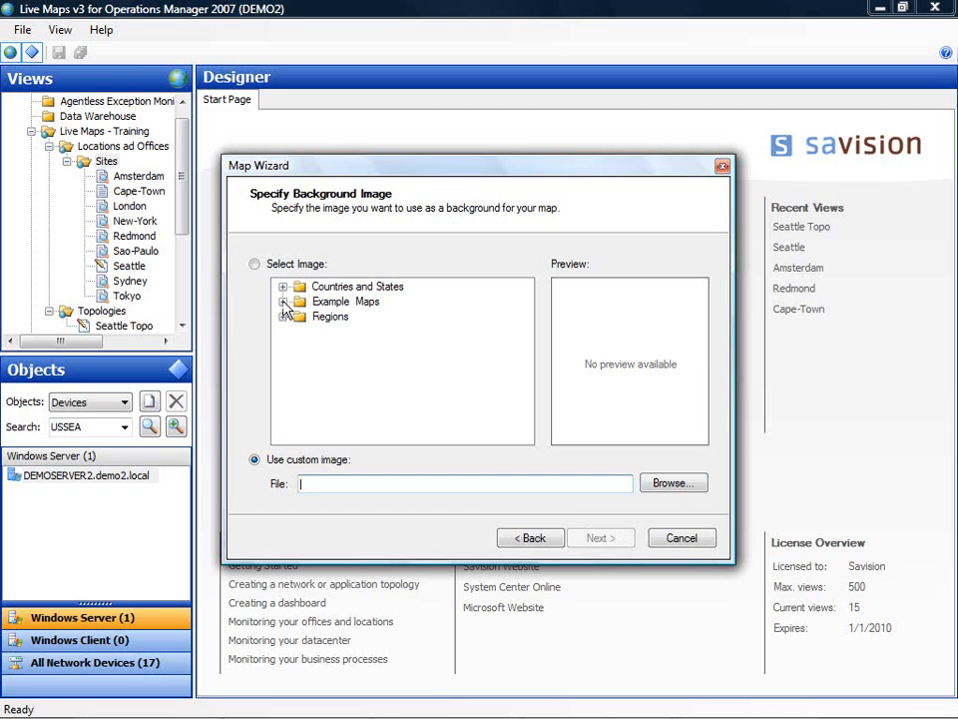
Step: Create a map named San Fransisco with the Rack Example image as background in Zoom size mode
click(283, 302)
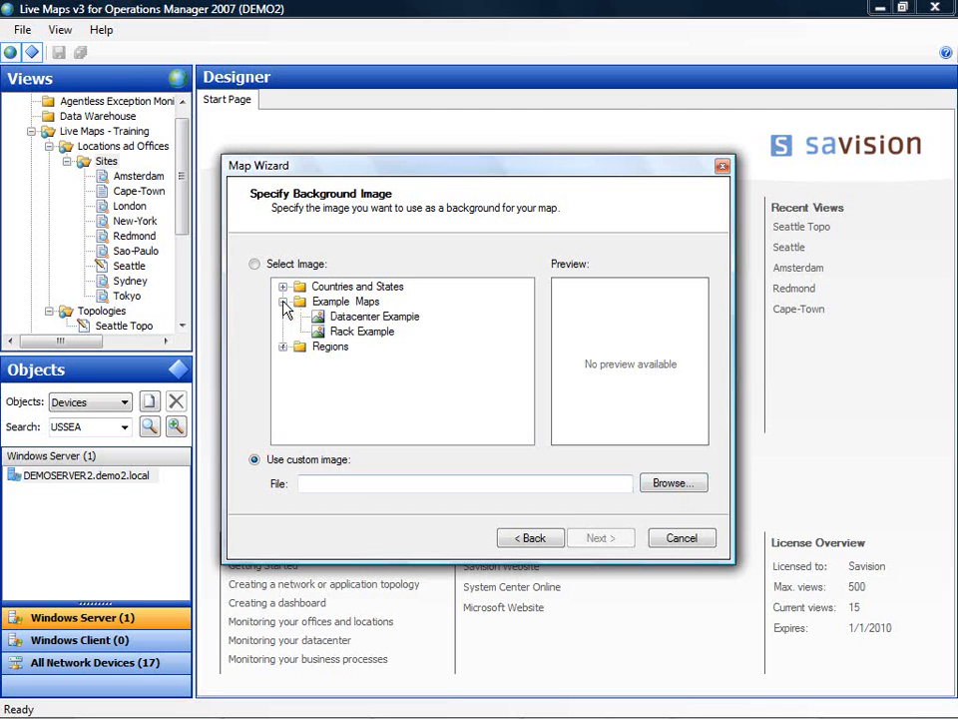
click(356, 335)
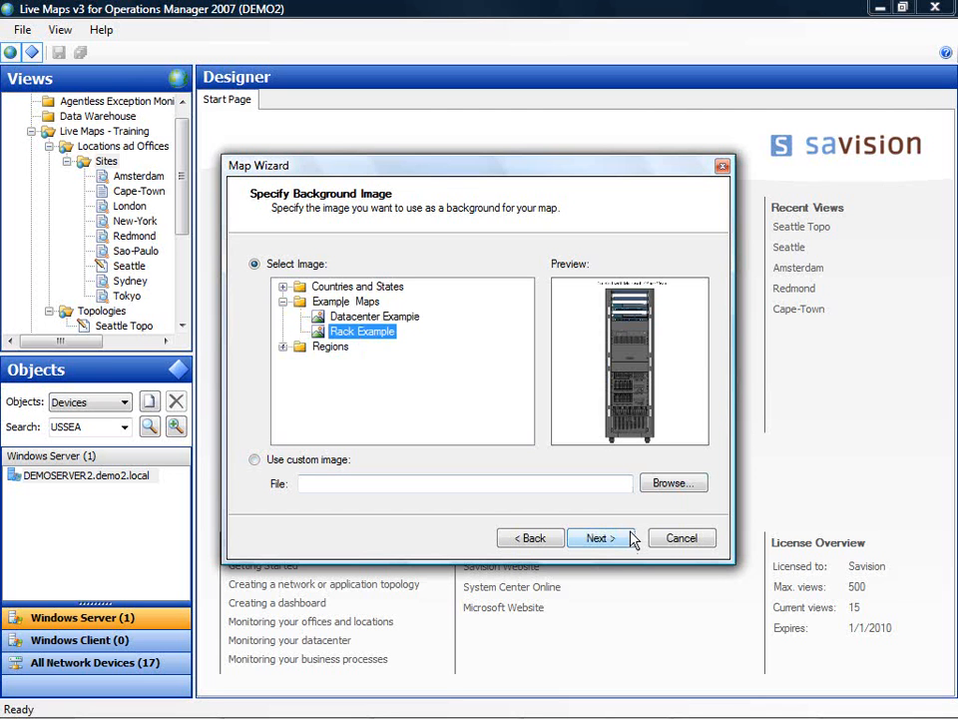
click(600, 538)
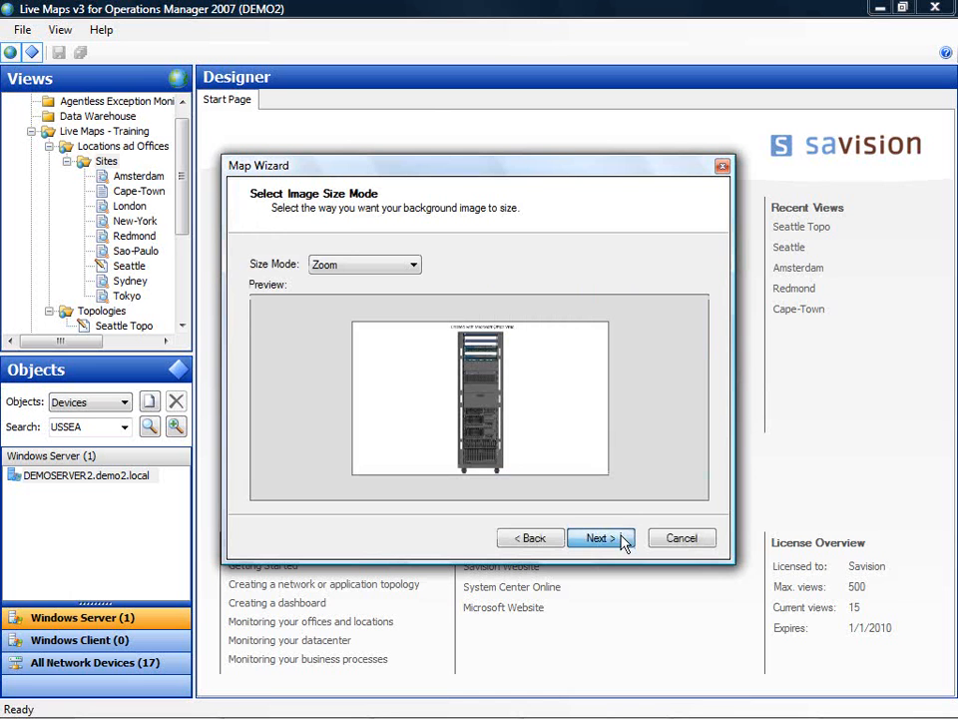
click(623, 540)
text(San.Fransisco)
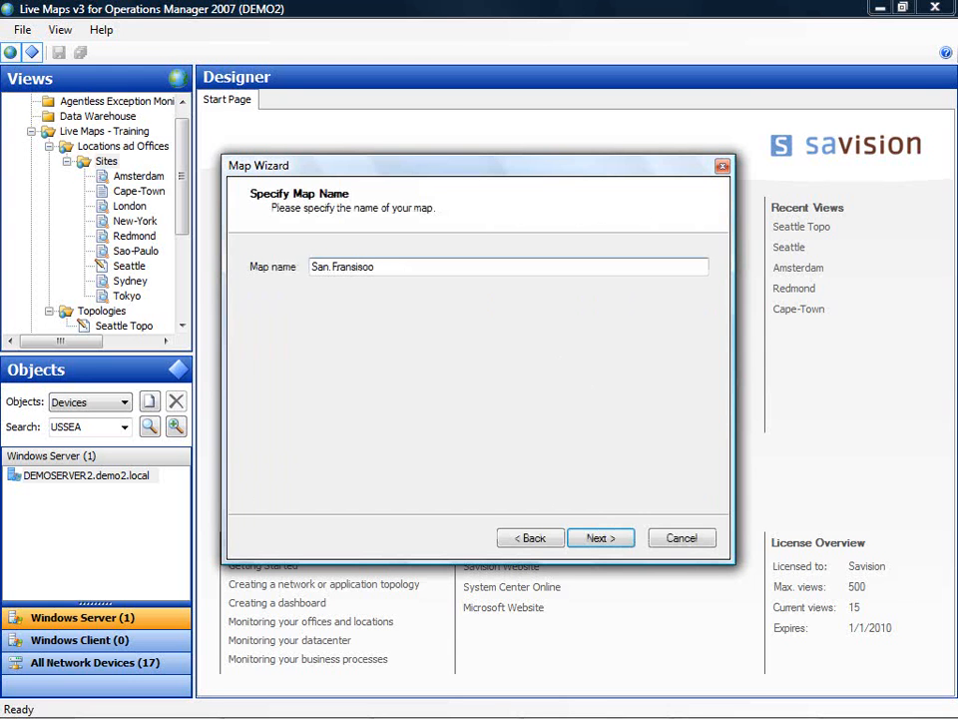
click(597, 539)
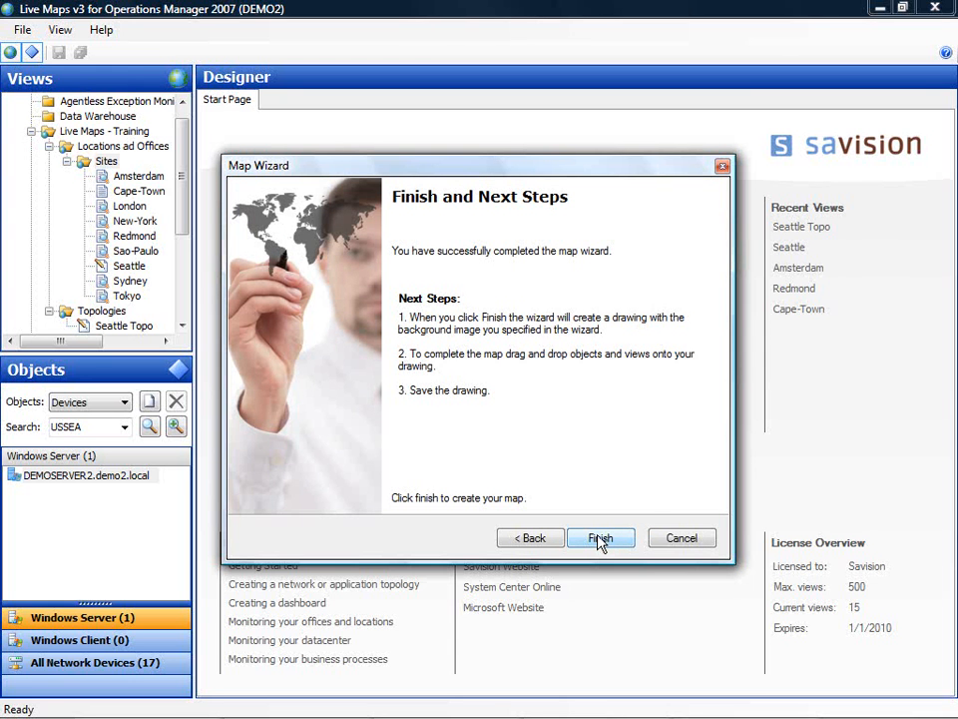
click(600, 539)
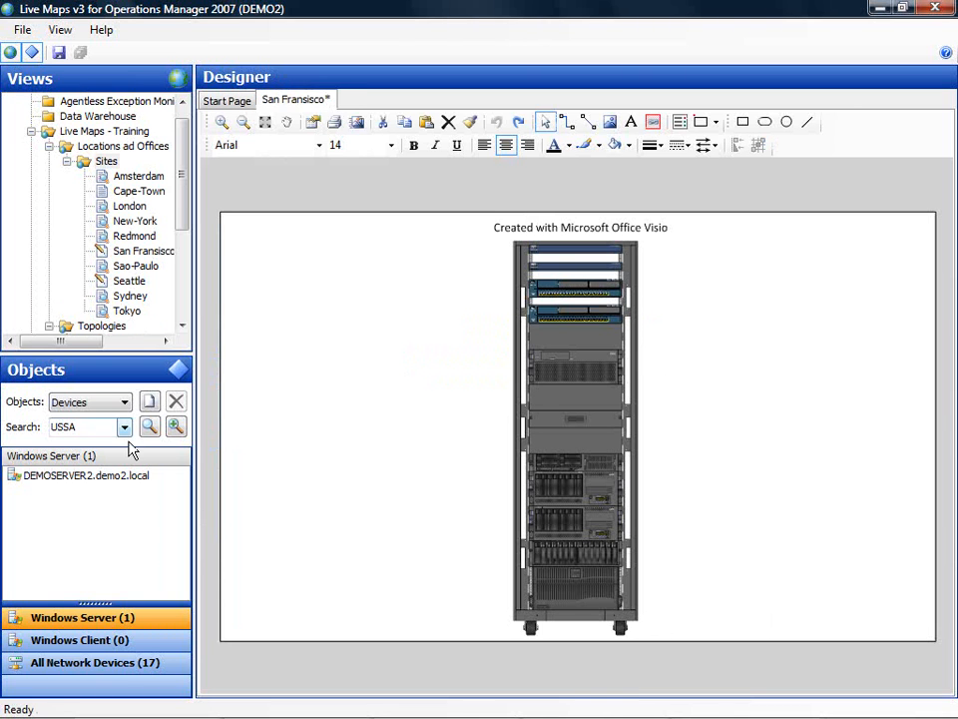
Step: Switch the object list to Demo Objects and show the Demo Computer group
click(110, 401)
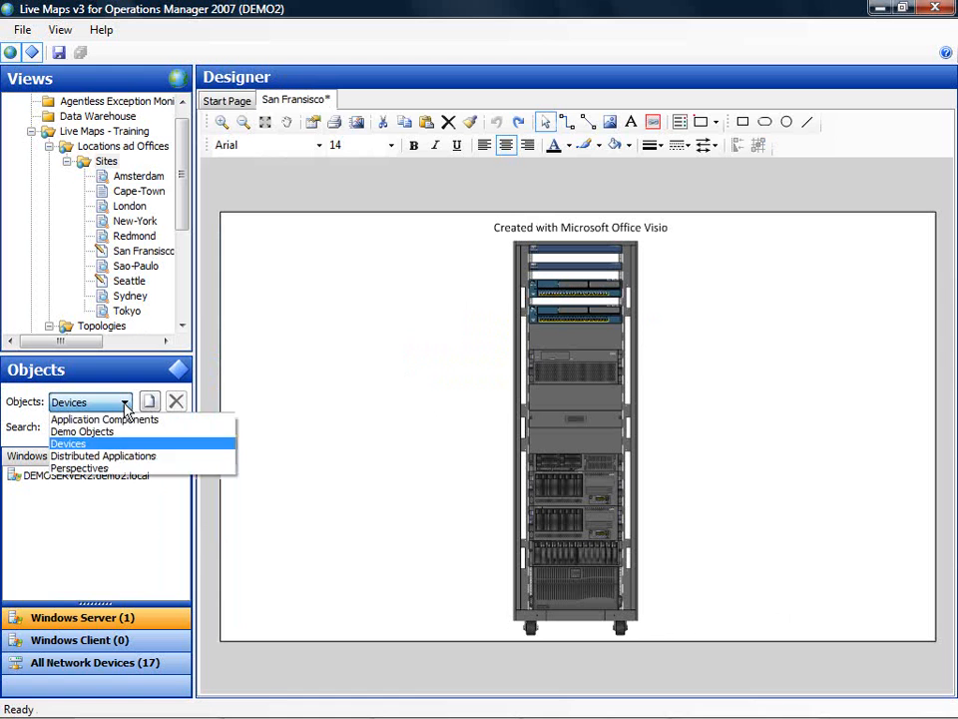
click(125, 431)
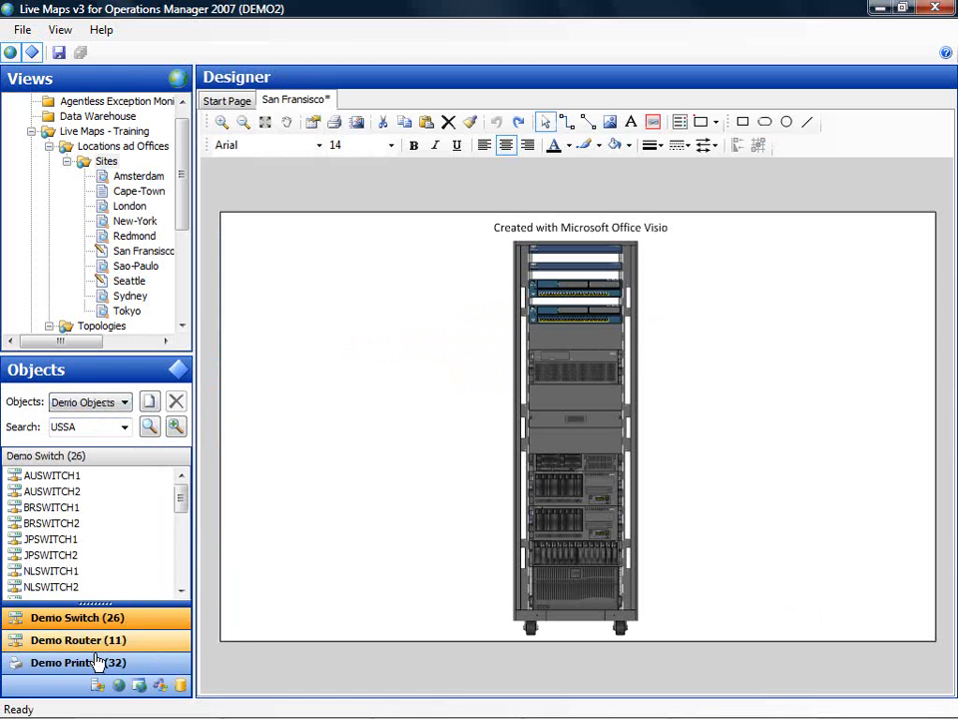
click(97, 686)
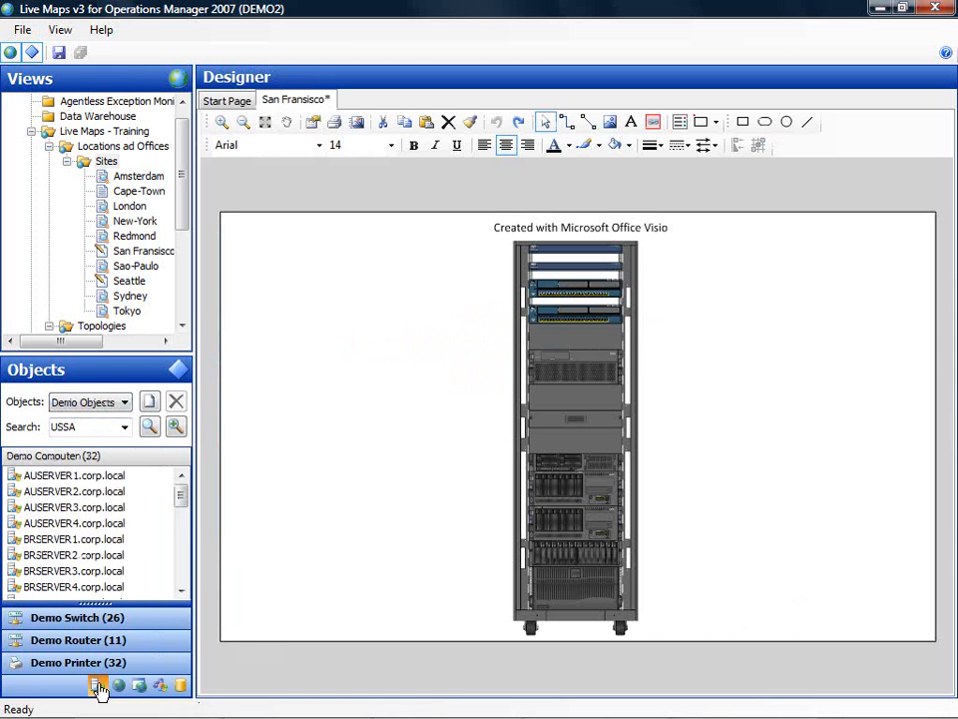
Step: Place USSFOSERVER1.corp.local from Demo Computer beside the lower servers of the rack and hide its image
drag(183, 499, 182, 573)
drag(110, 571, 691, 492)
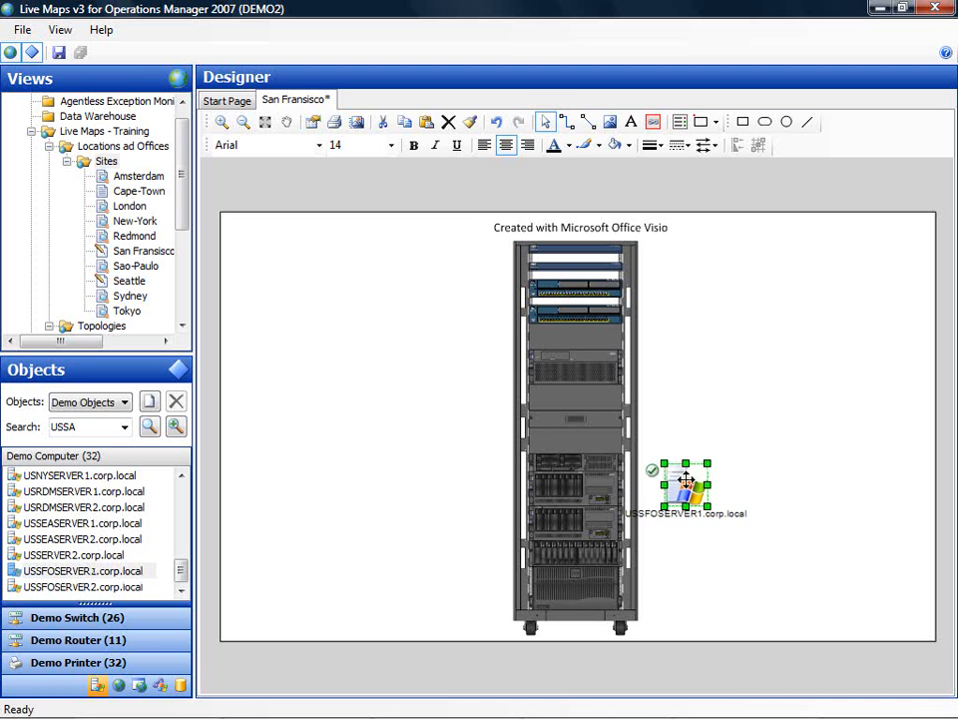
right_click(688, 482)
mouse_move(733, 581)
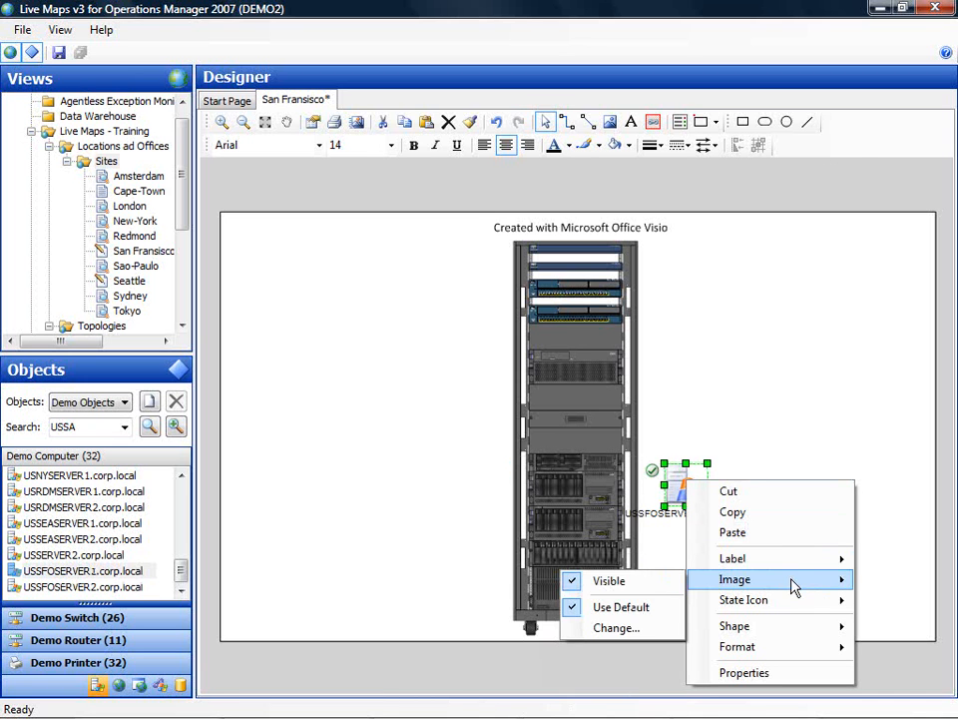
click(647, 583)
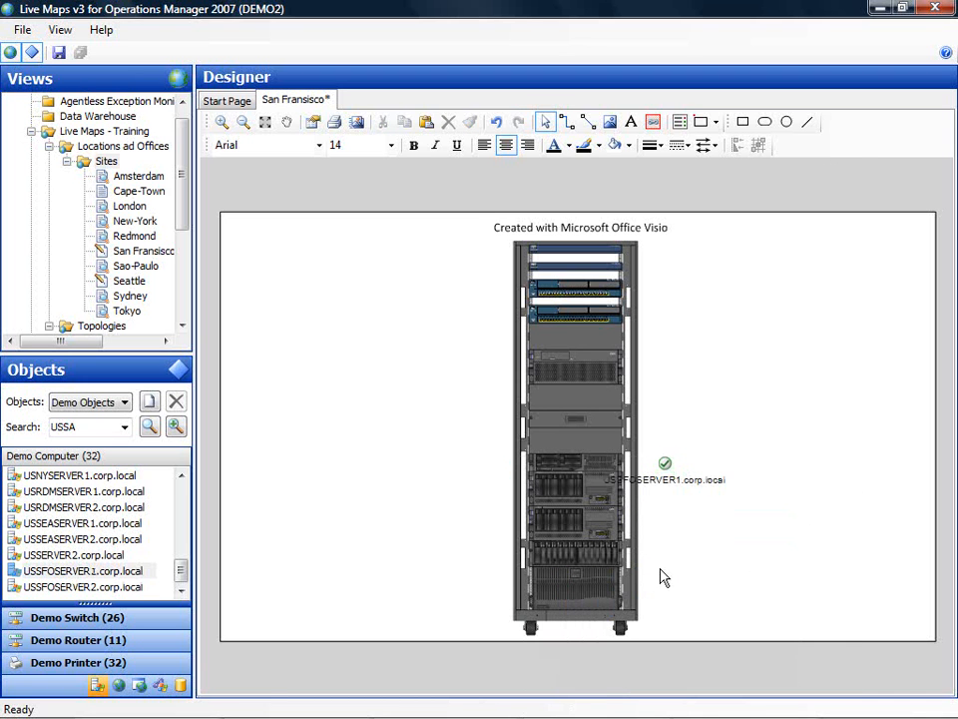
Step: Set the USSFOSERVER1 label to the right of its state icon beside the rack, and add USSFOSERVER2.corp.local just below it
right_click(666, 464)
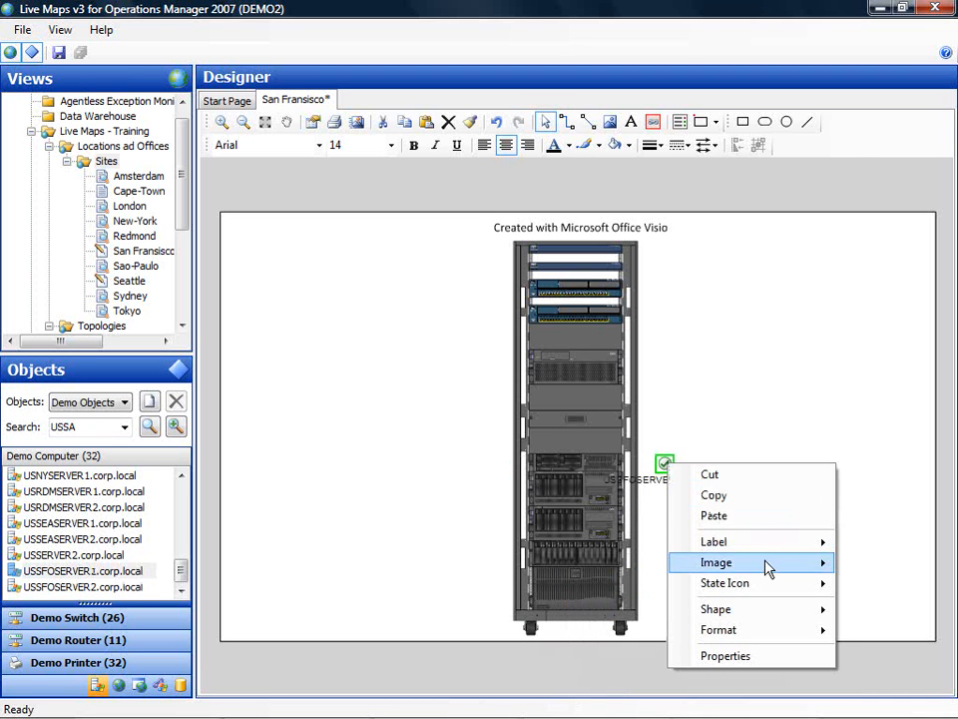
mouse_move(778, 553)
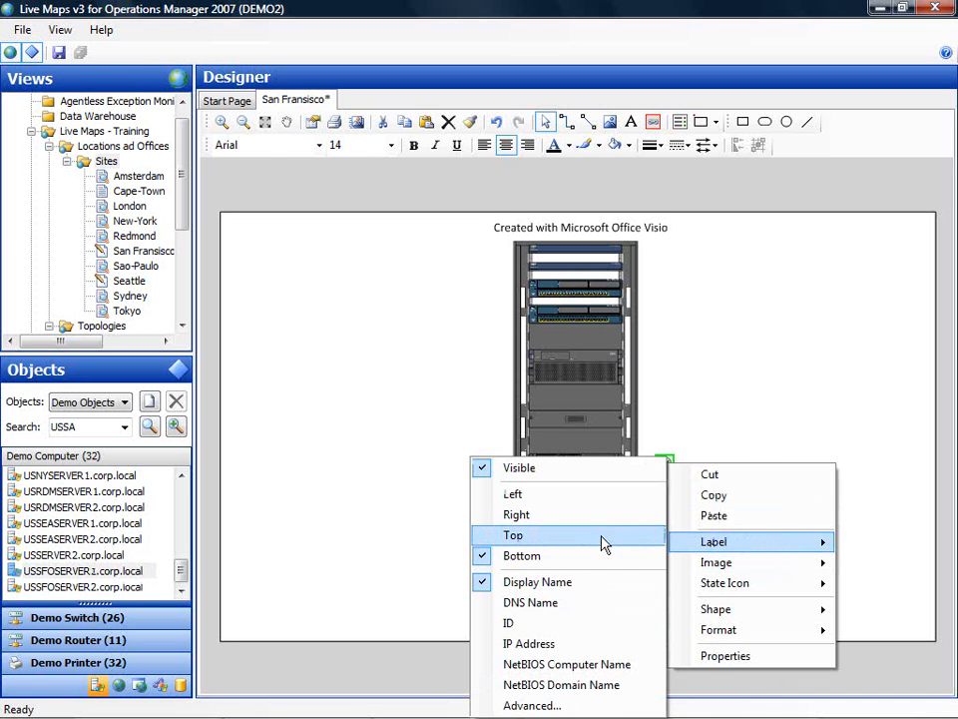
click(578, 521)
drag(663, 463, 653, 462)
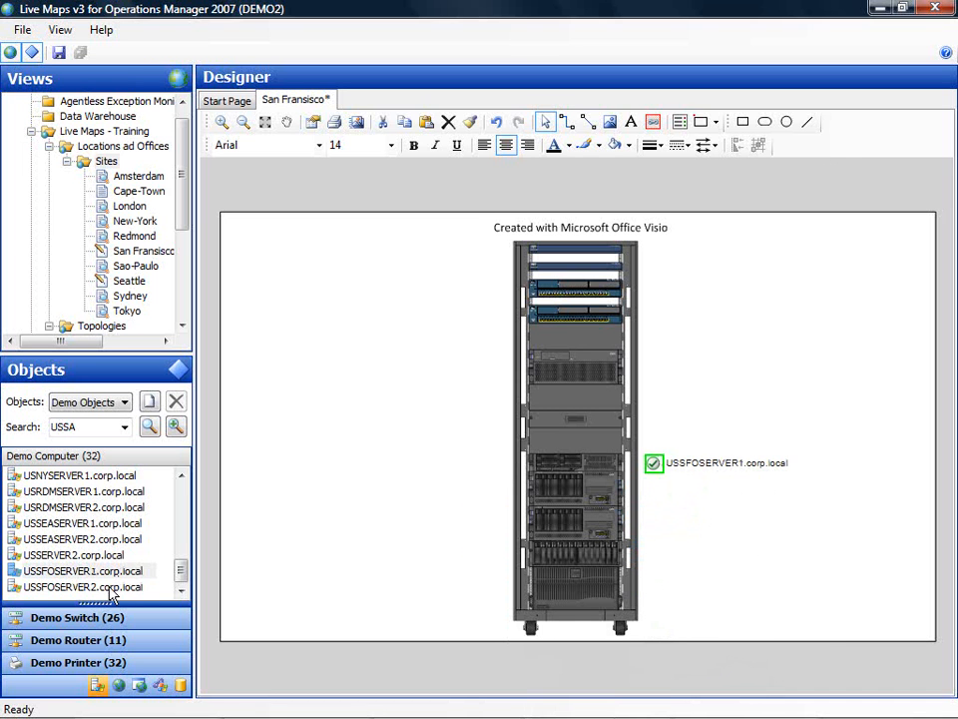
drag(104, 587, 658, 488)
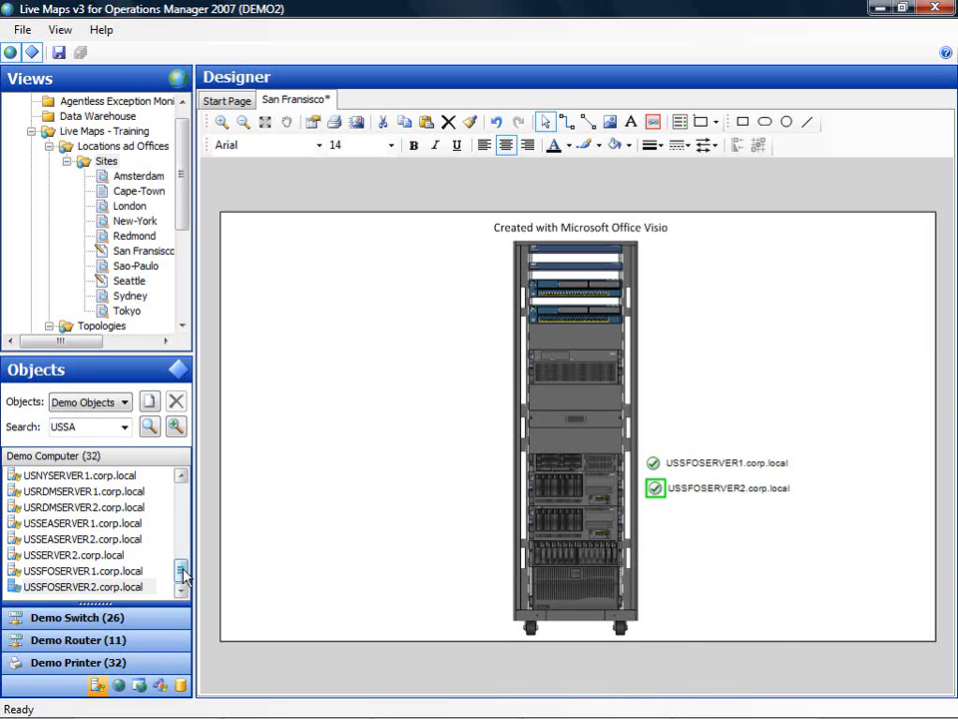
Step: Add USSFOSWITCH10 and USSFOSWITCH11 from Demo Switch beside the two switches in the upper part of the rack
click(160, 625)
drag(183, 507, 183, 579)
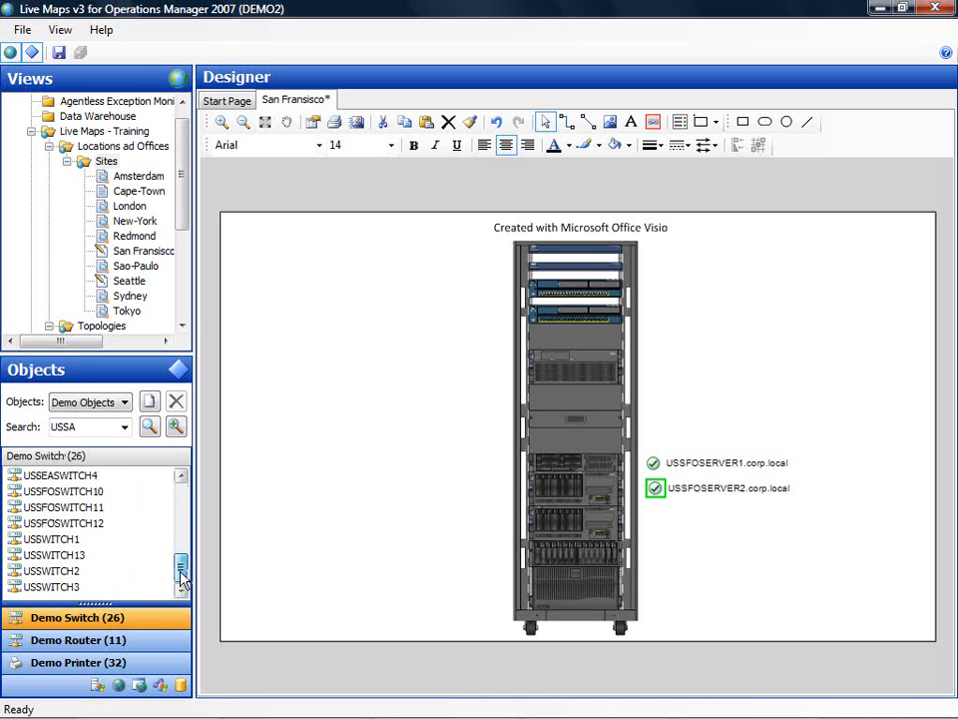
mouse_move(57, 496)
mouse_down()
mouse_move(631, 318)
mouse_move(650, 247)
mouse_move(653, 310)
mouse_up()
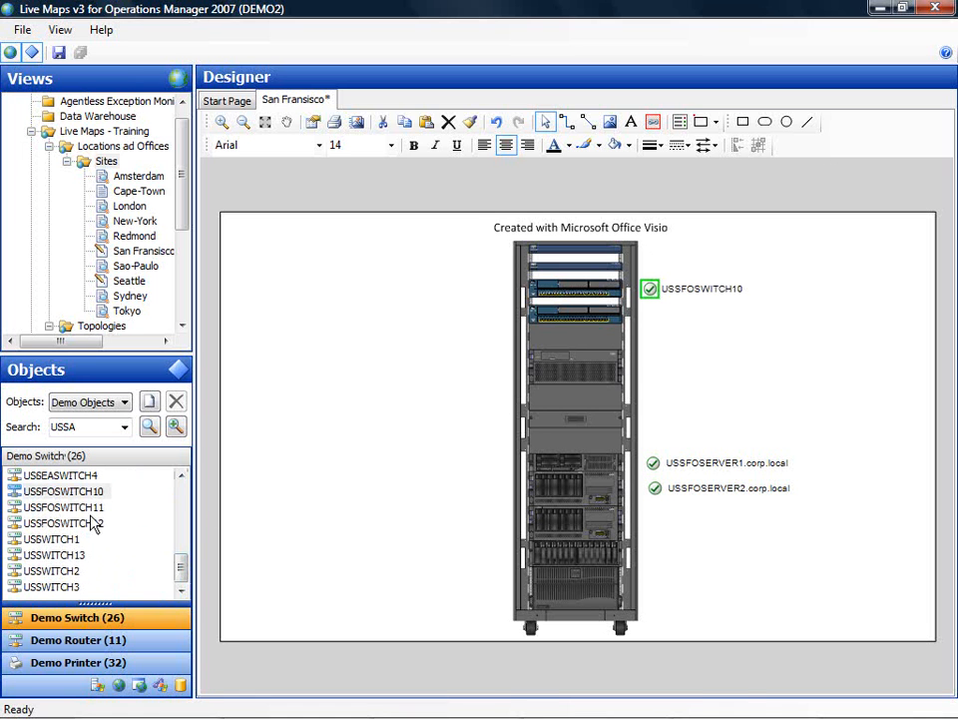
drag(88, 507, 723, 395)
drag(646, 307, 649, 308)
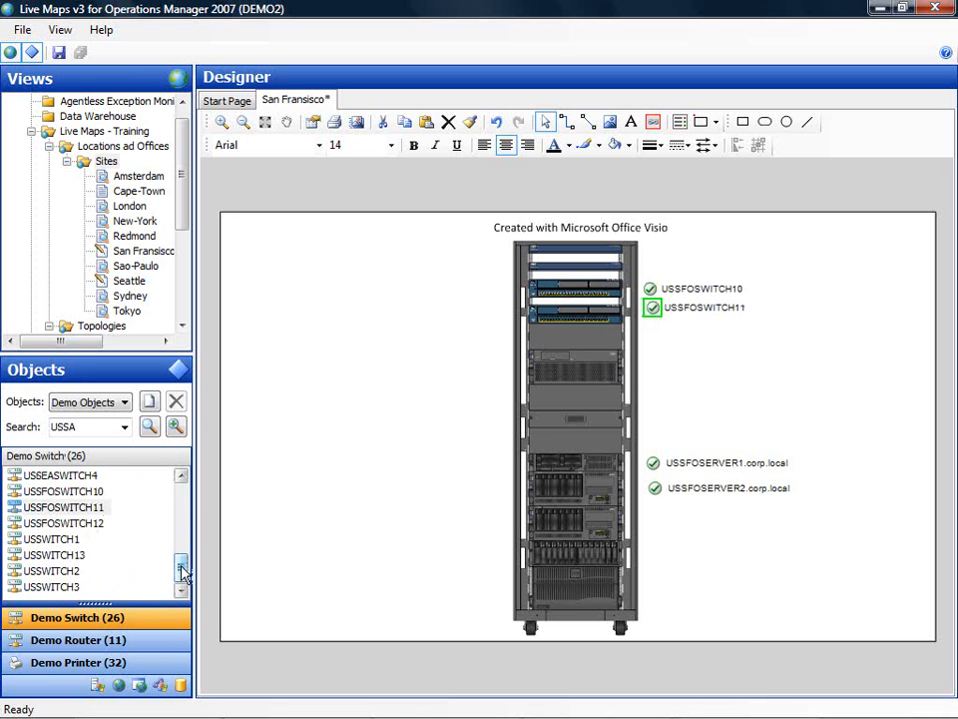
mouse_move(183, 571)
mouse_down()
mouse_move(183, 551)
mouse_move(182, 565)
mouse_up()
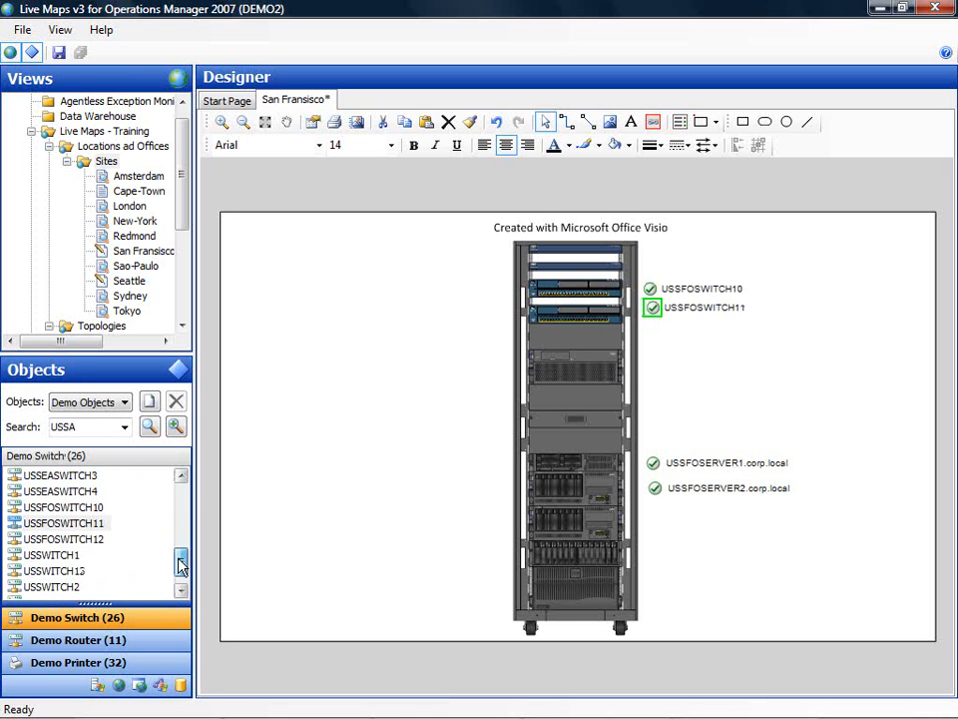
Step: Add USSFOROUTER1 and USSFOROUTER2 from Demo Router beside the two topmost units of the rack
click(105, 640)
drag(184, 520, 185, 569)
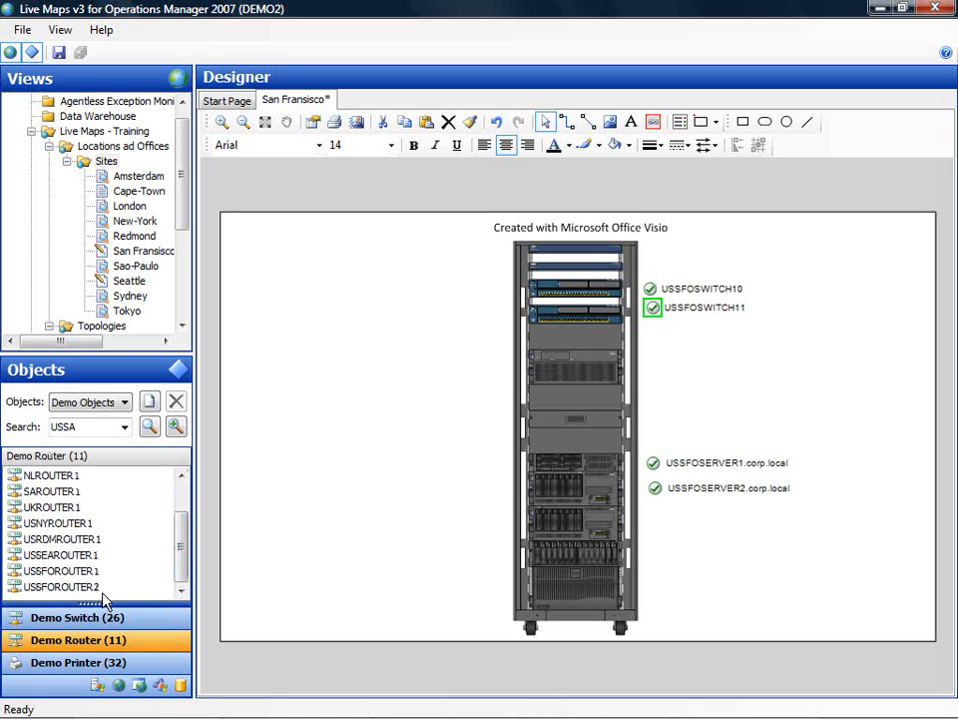
drag(86, 571, 649, 252)
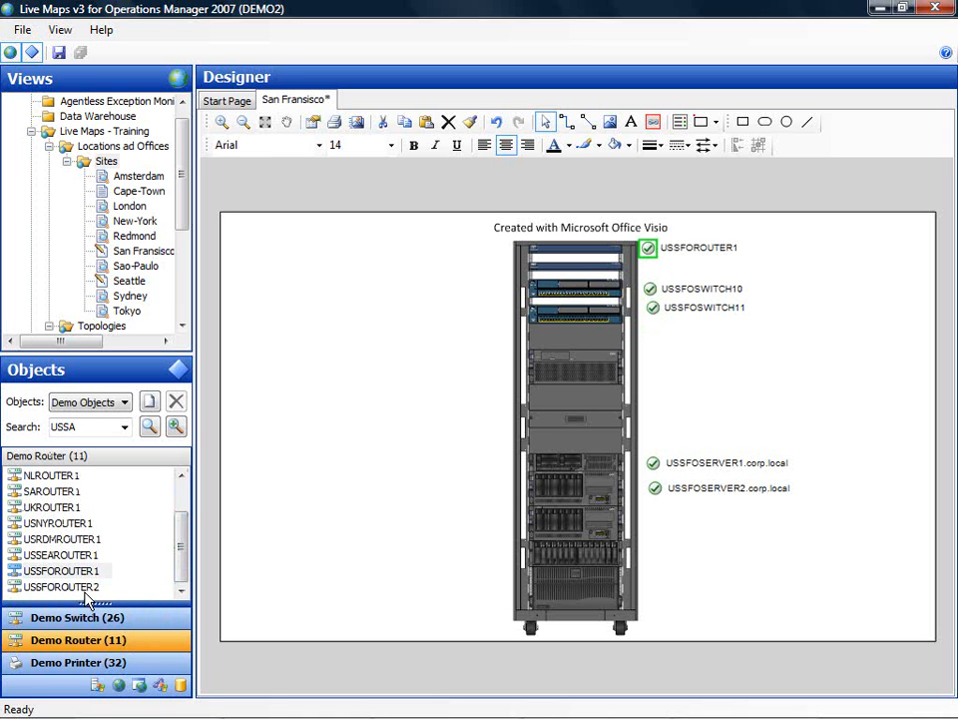
drag(86, 596, 650, 262)
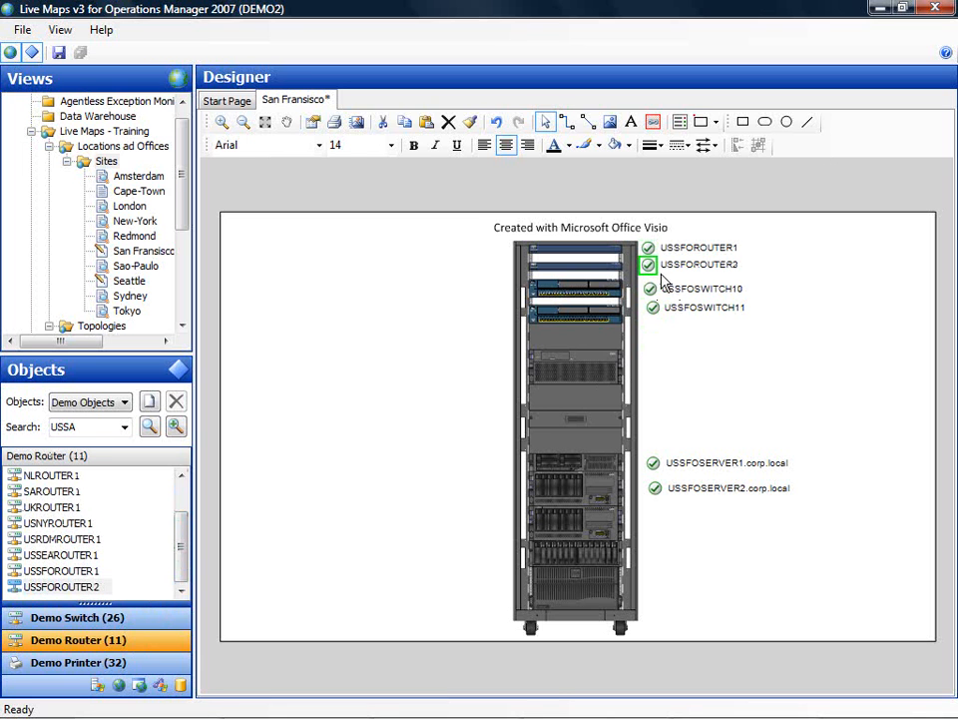
Step: Switch the object list to Devices and place DEMOSERVER2.demo2.local beside the rack below USSFOSERVER2
click(120, 400)
click(74, 443)
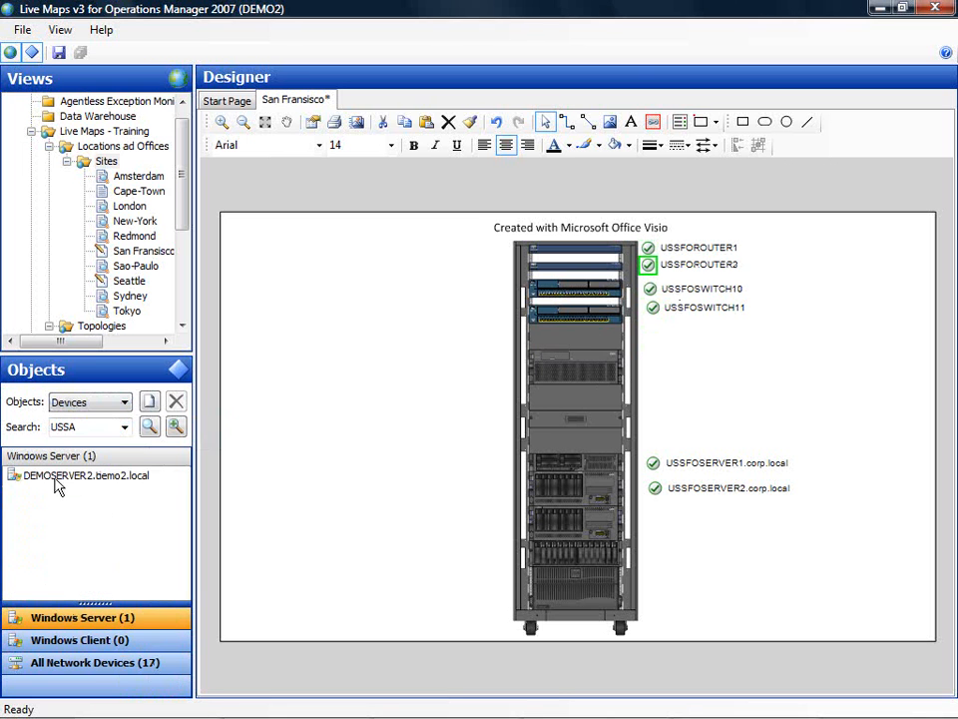
drag(57, 484, 655, 524)
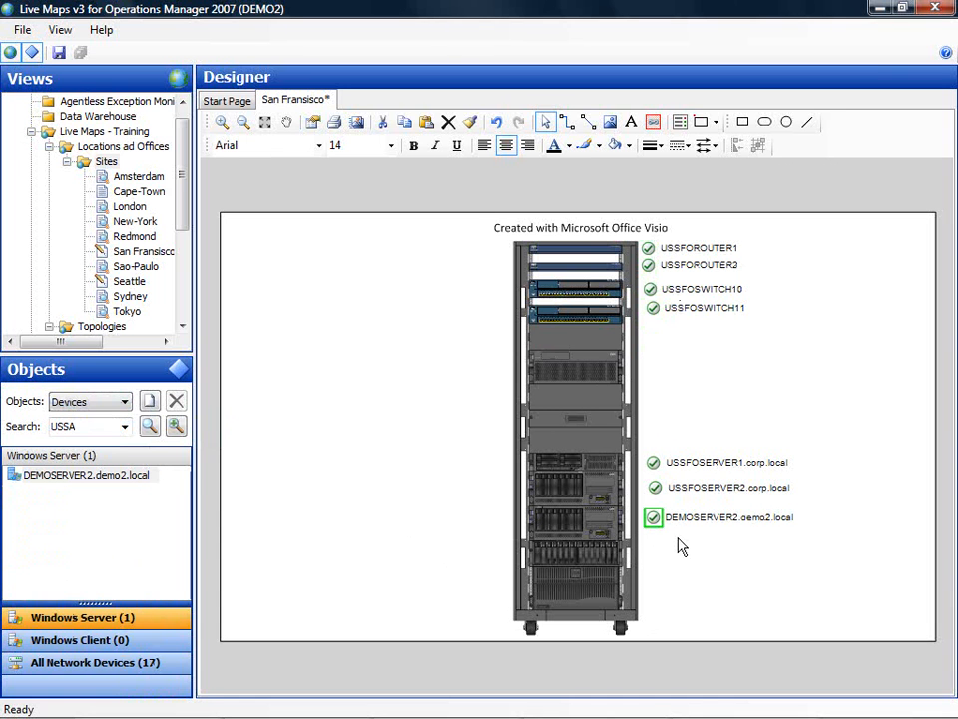
Step: Align all seven device icons beside the rack horizontally to their left edges
click(734, 553)
drag(868, 618, 645, 240)
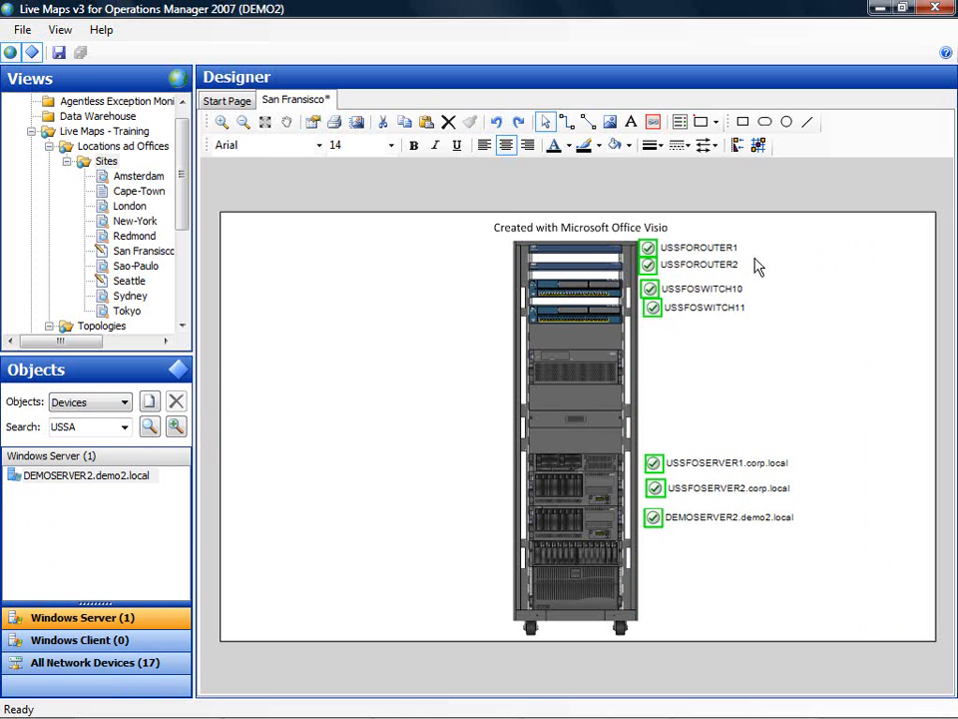
click(737, 146)
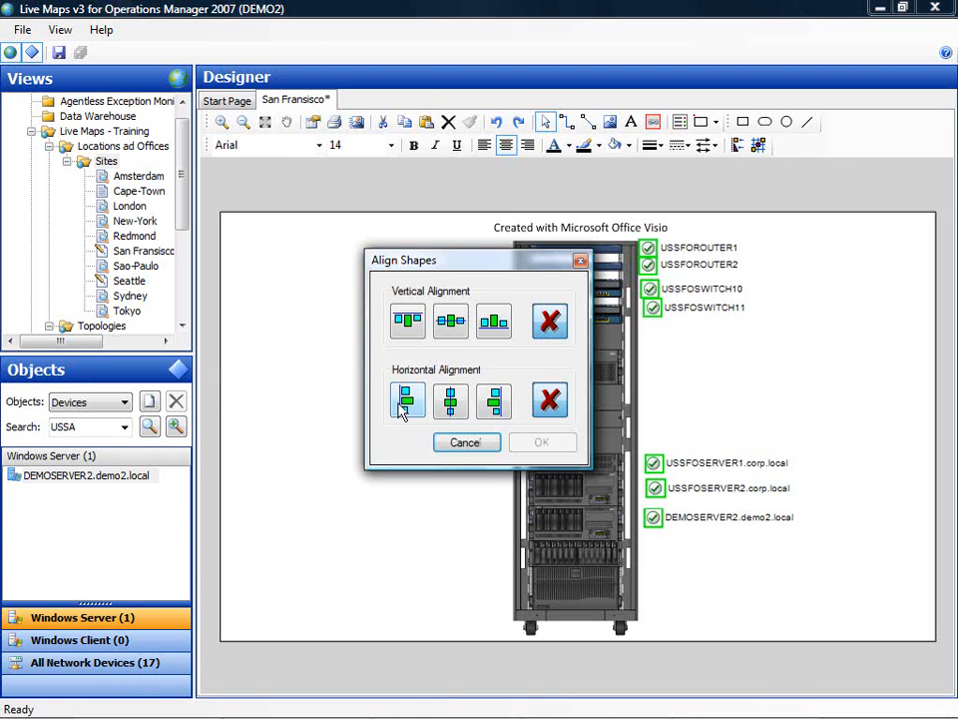
click(406, 400)
click(539, 442)
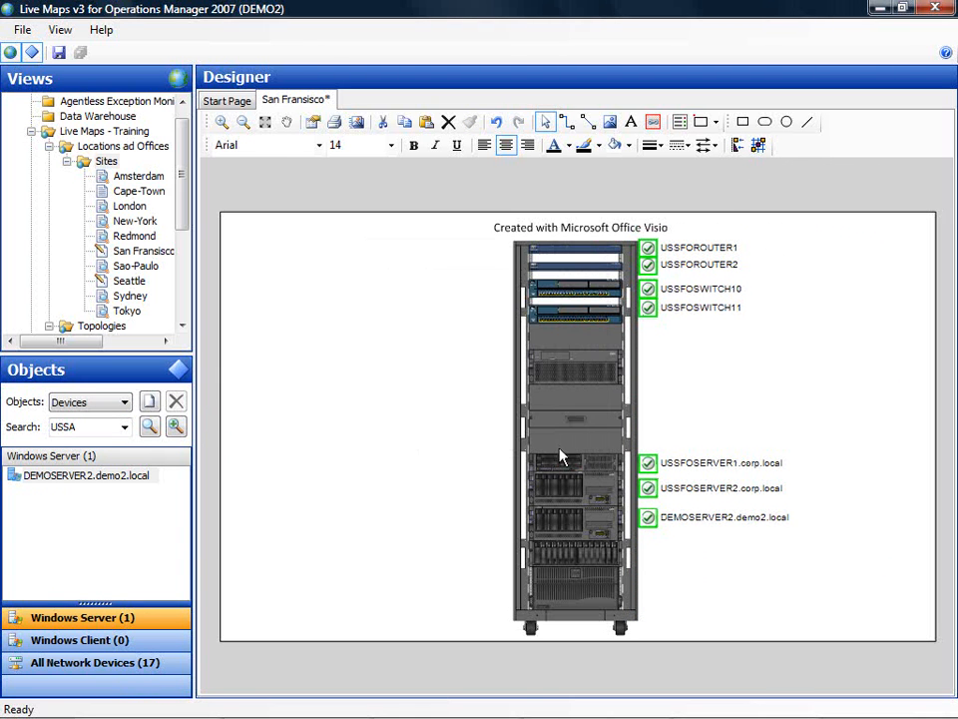
click(689, 455)
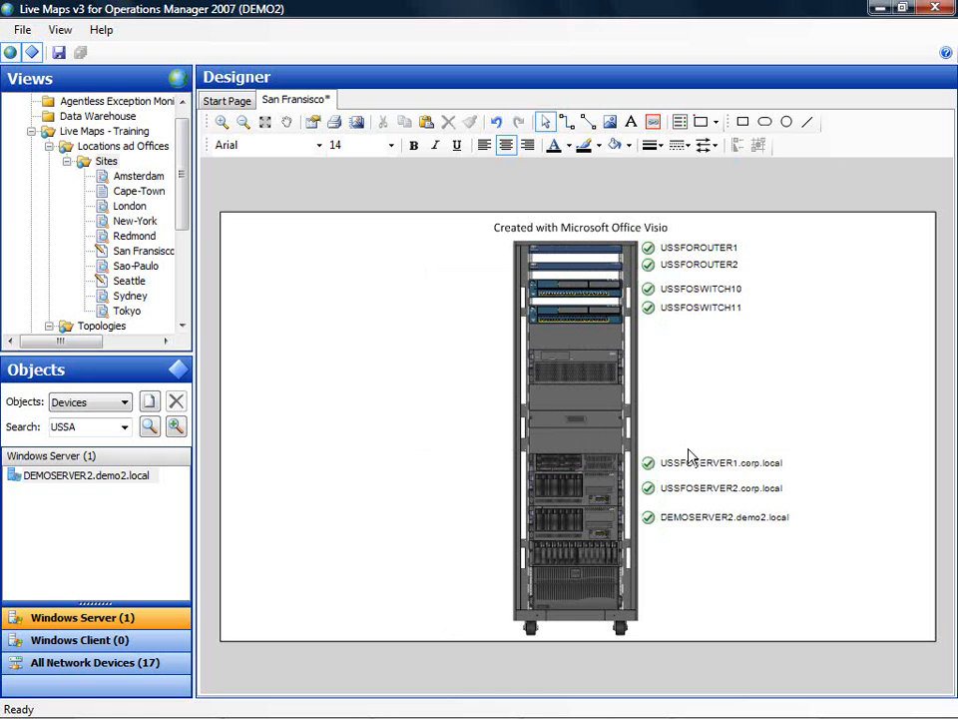
Step: Draw a hotspot over the rack unit next to DEMOSERVER2 and link it to DEMOSERVER2.demo2.local
click(654, 122)
mouse_move(515, 498)
mouse_down()
mouse_move(529, 530)
mouse_move(637, 556)
mouse_move(635, 542)
mouse_up()
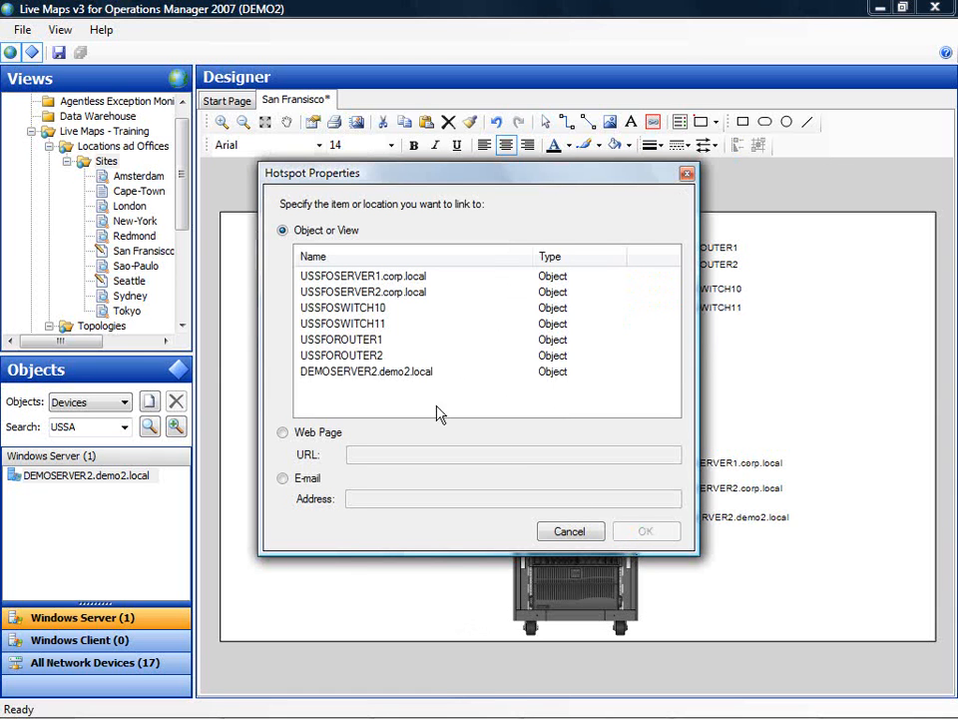
click(347, 372)
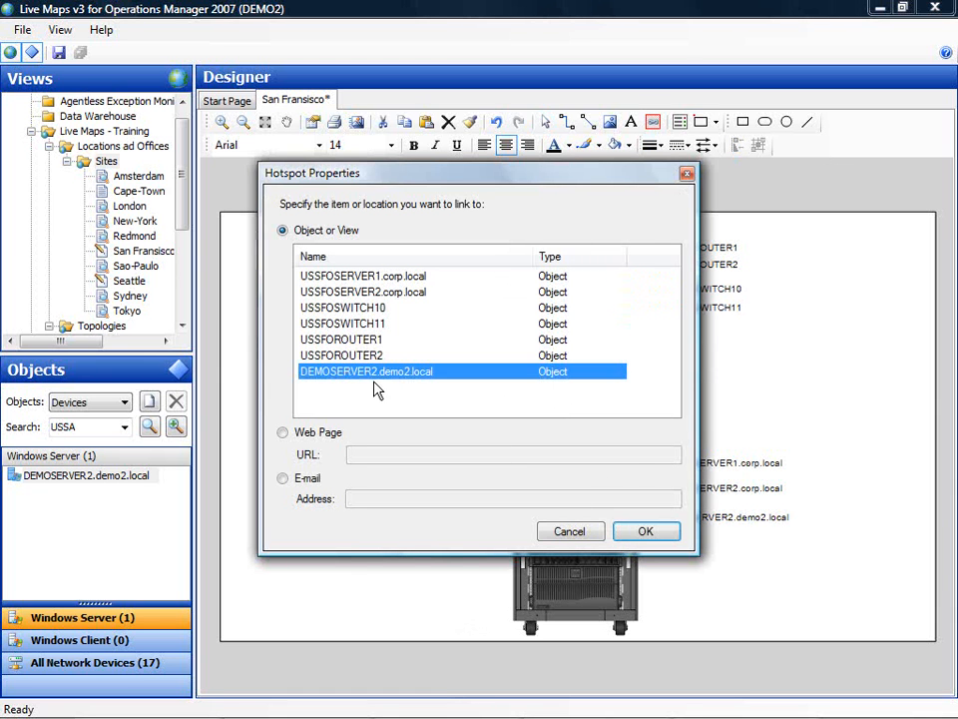
click(666, 536)
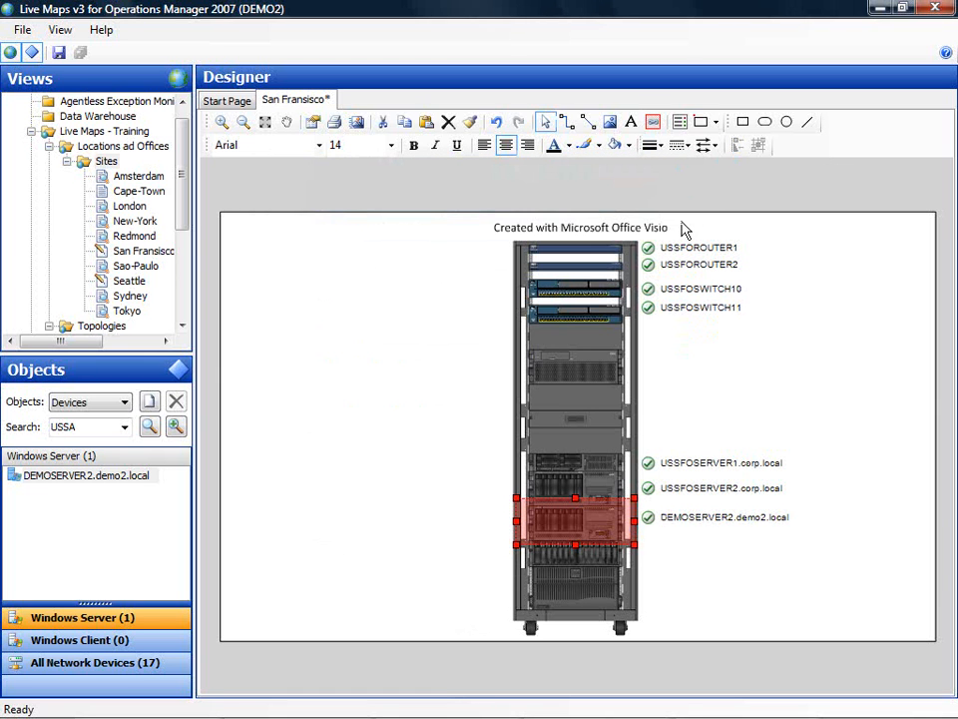
Step: Draw a hotspot over the rack unit next to USSFOSERVER2, link it to USSFOSERVER2.corp.local, and lower its upper edge to fit the unit
click(652, 121)
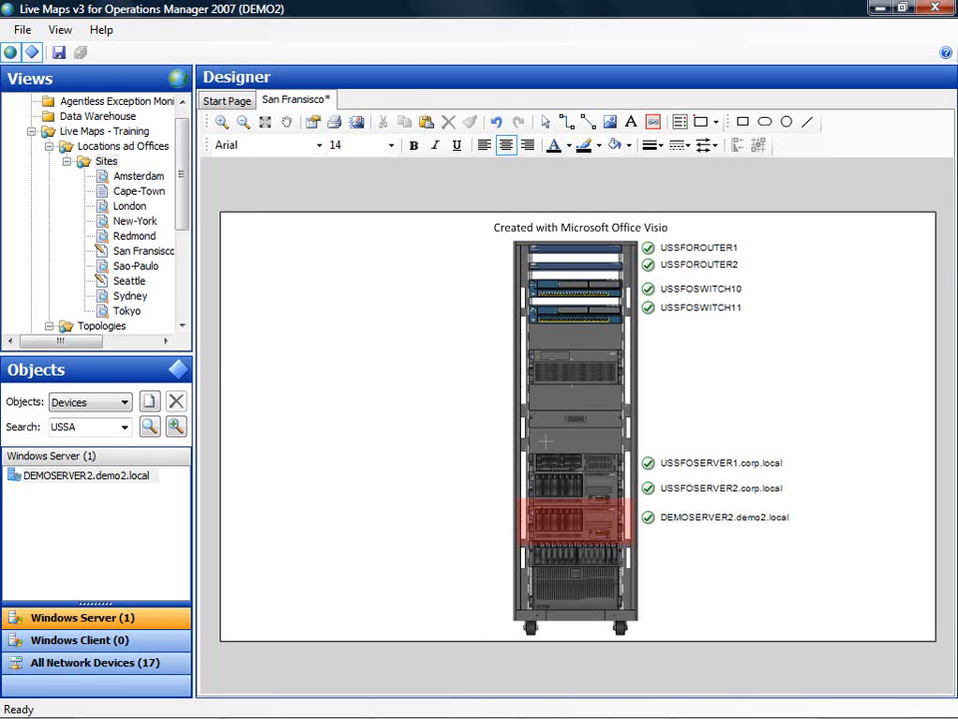
drag(511, 466, 639, 494)
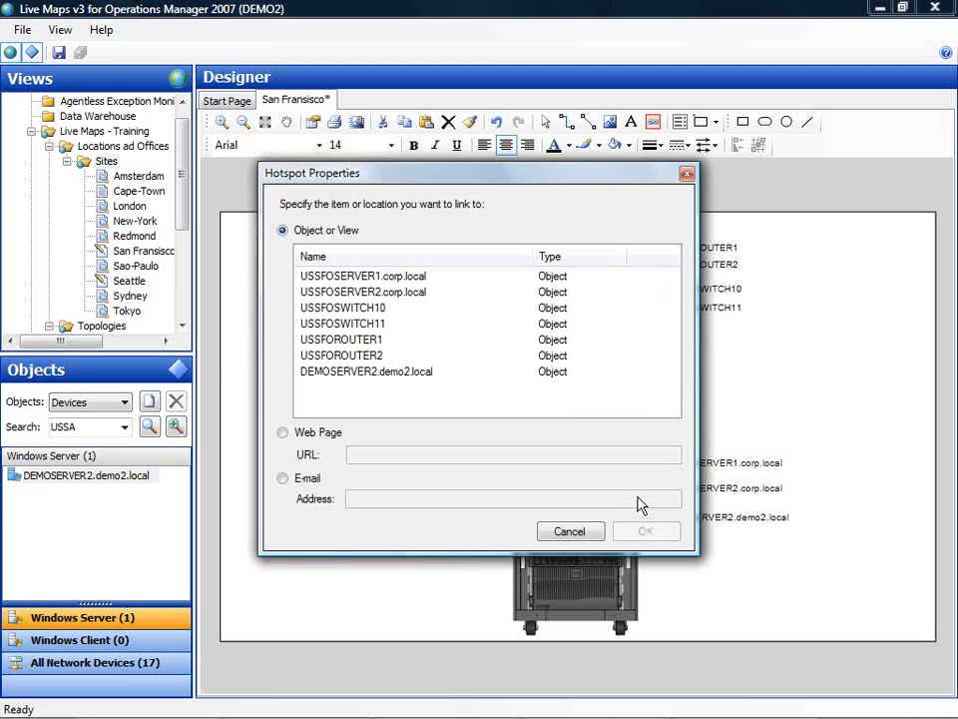
click(408, 295)
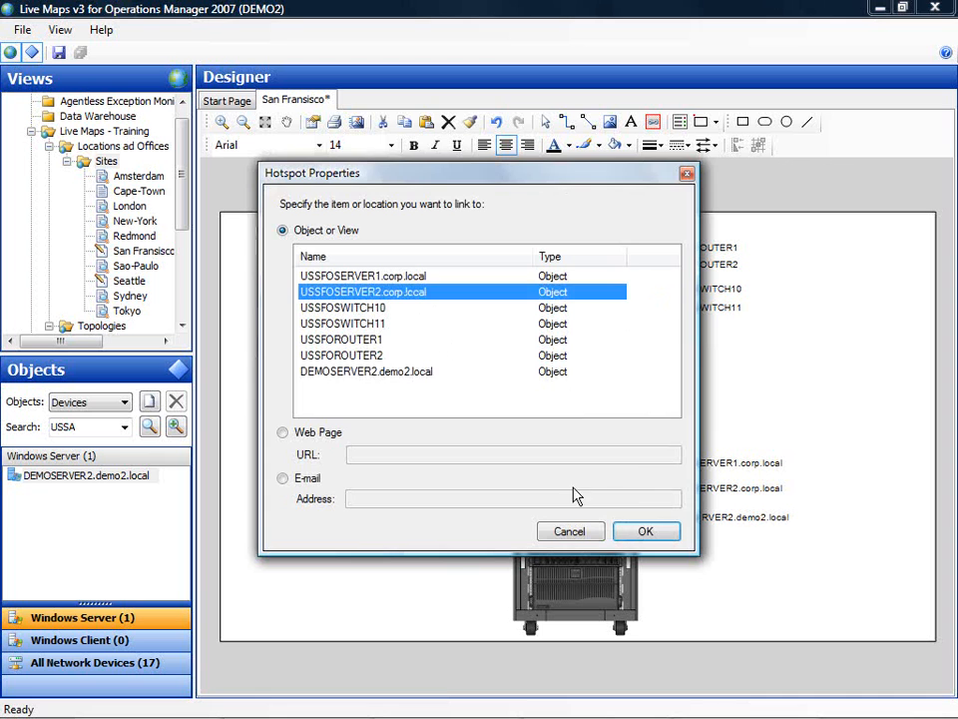
click(646, 532)
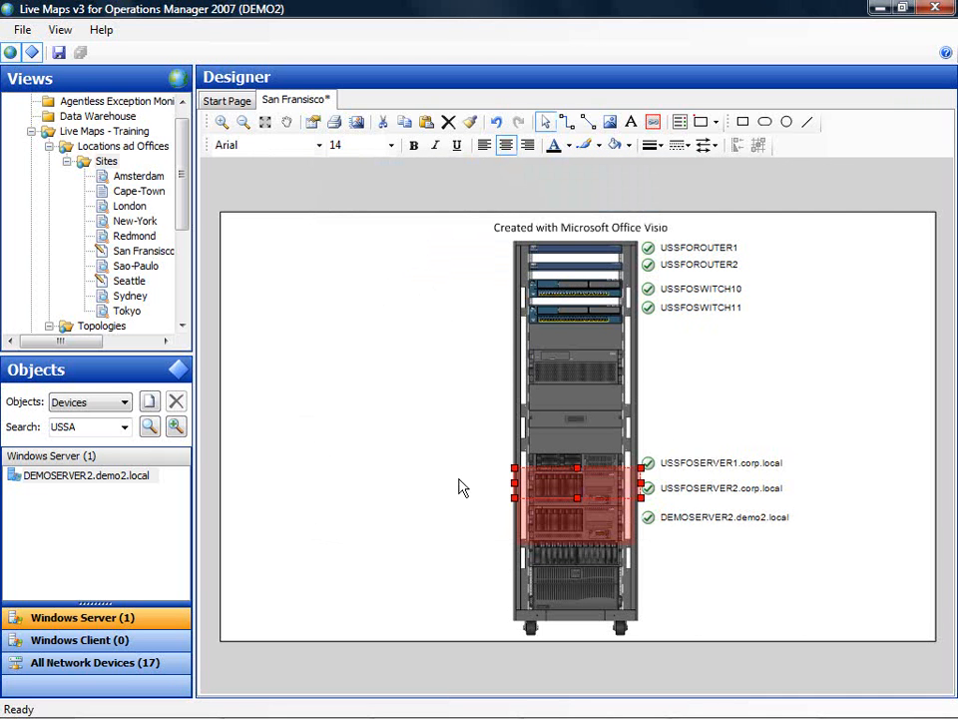
drag(577, 468, 577, 474)
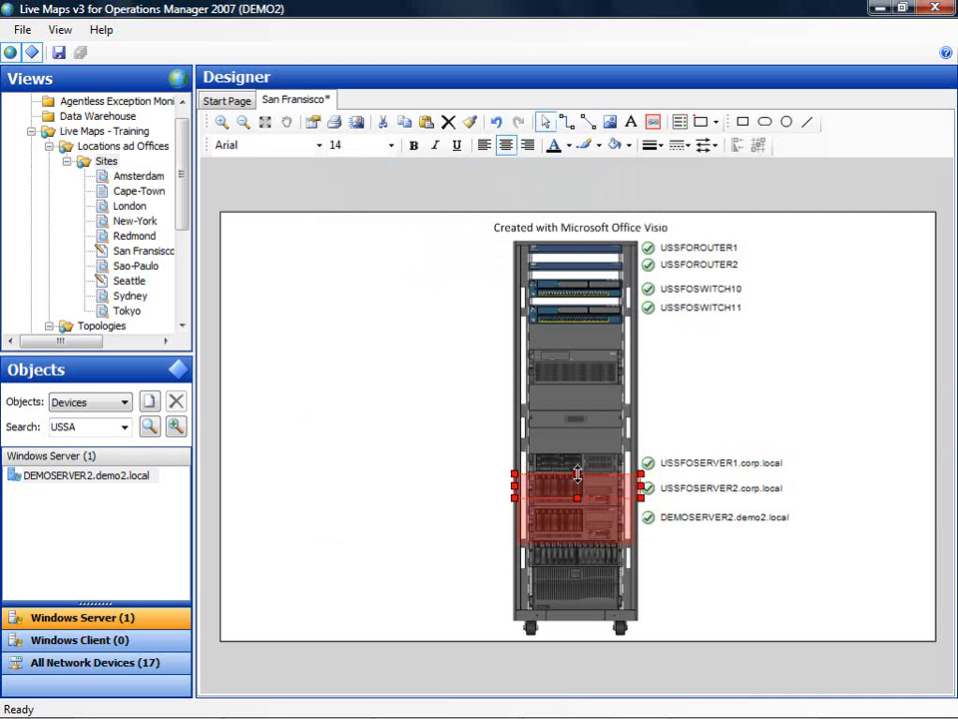
key(Escape)
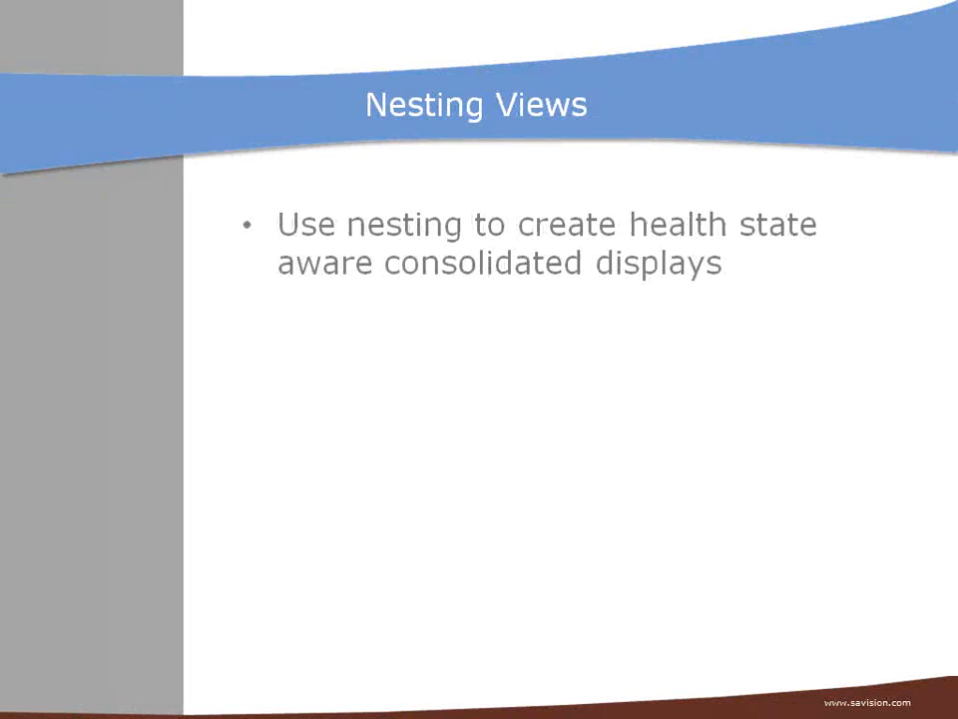
key(Right)
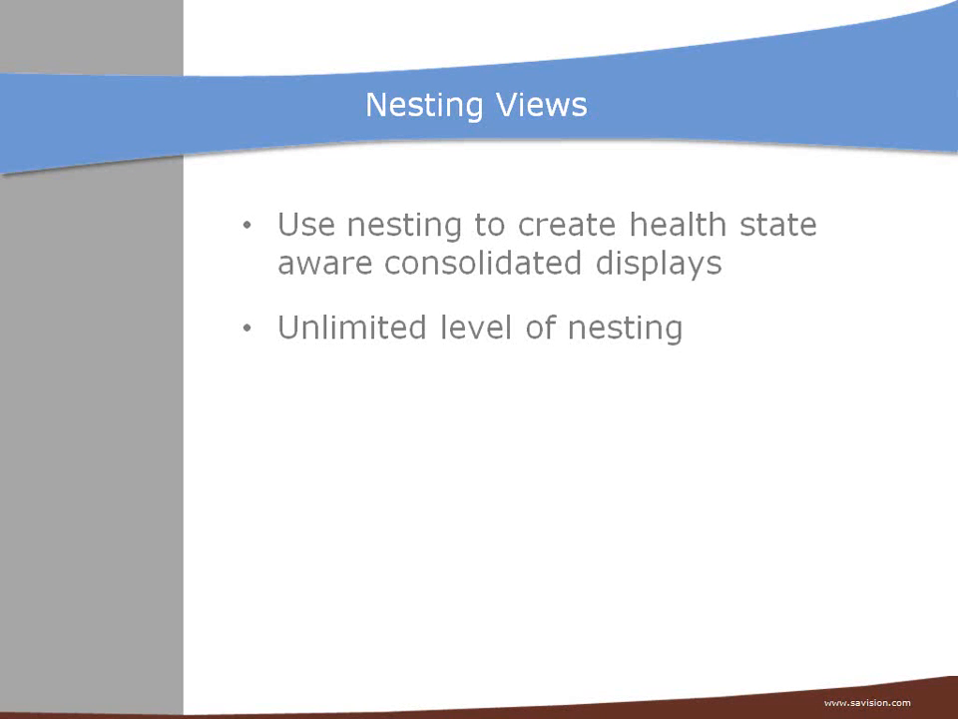
key(Right)
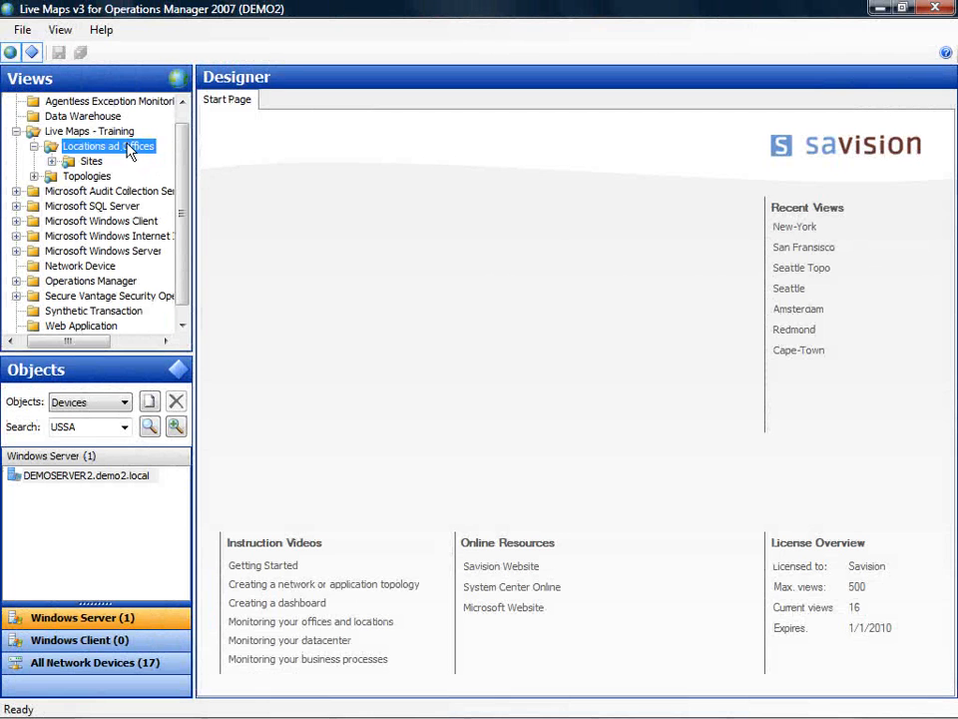
Step: Add a map named World to the Locations ad Offices folder, using the World region image as background in Zoom size mode
right_click(134, 151)
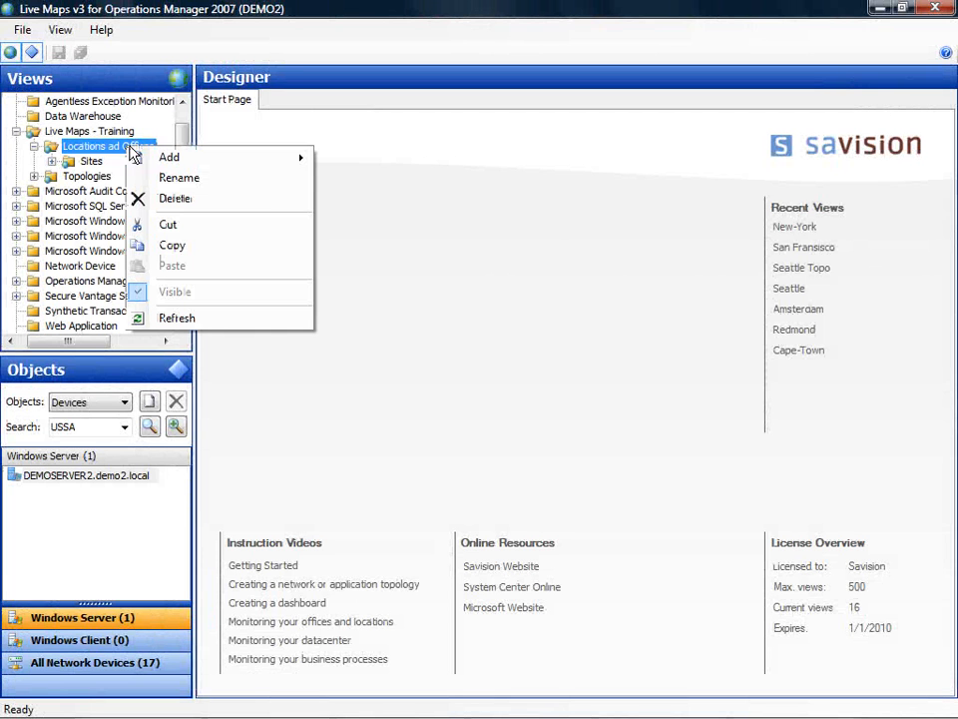
mouse_move(286, 164)
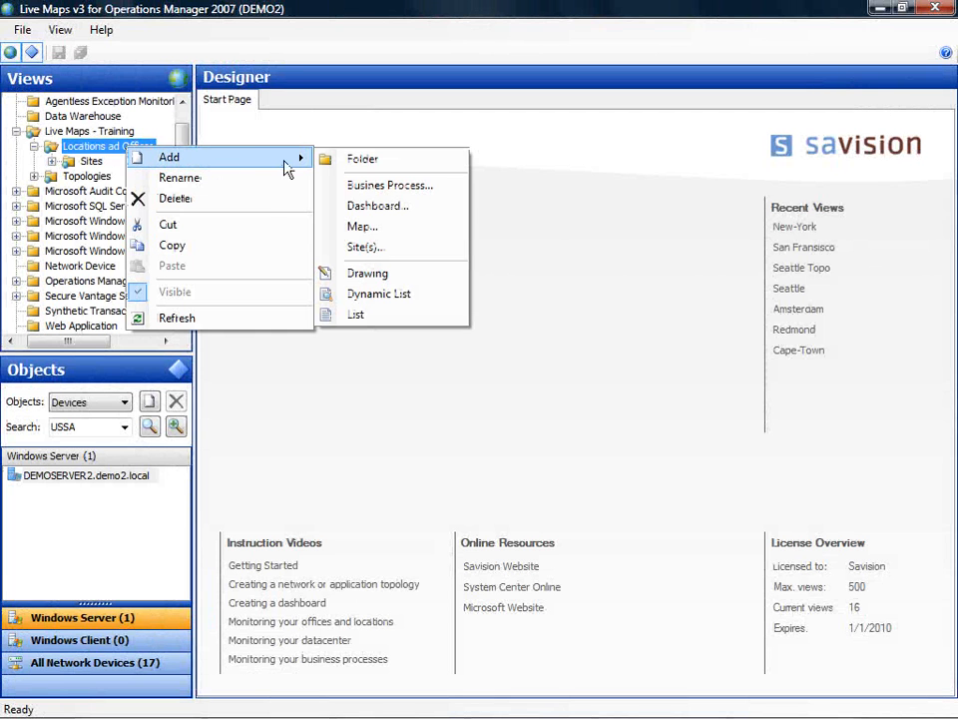
click(378, 228)
click(601, 538)
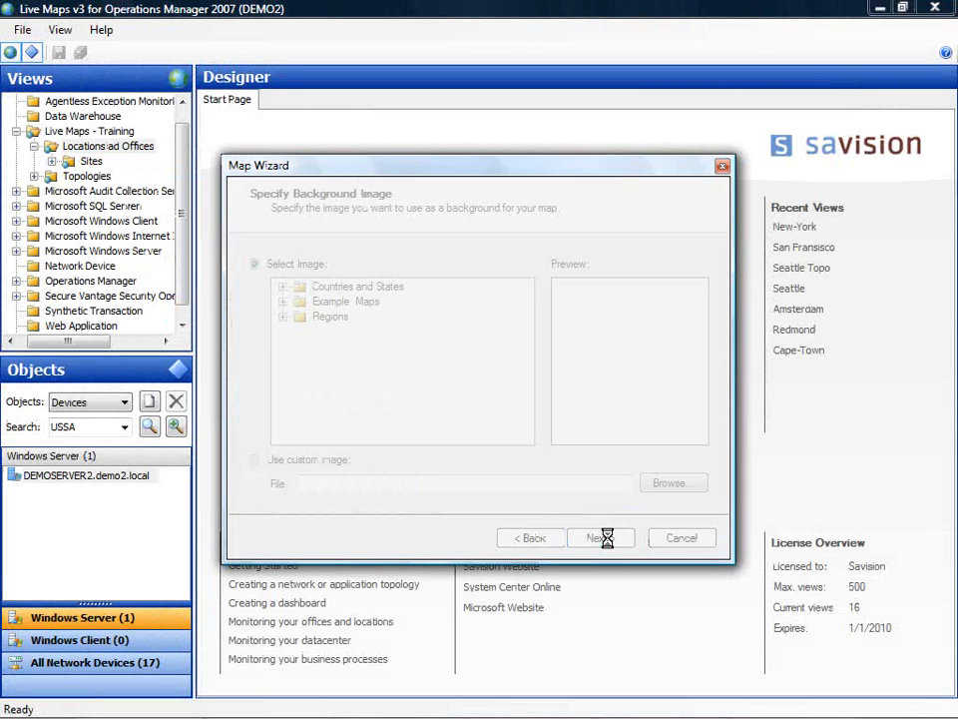
click(283, 316)
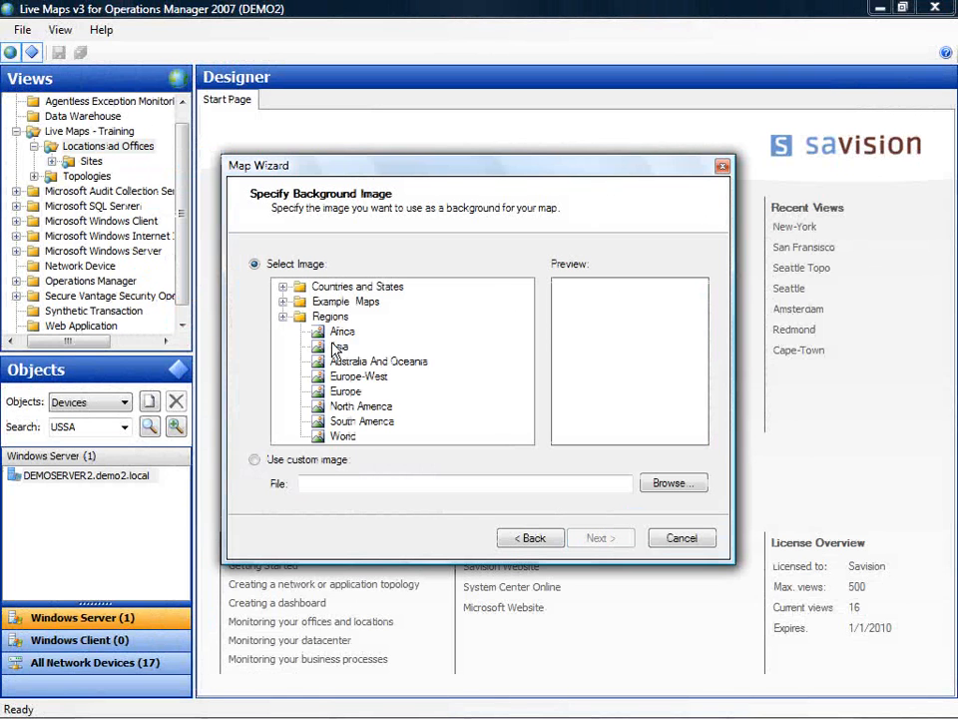
click(345, 440)
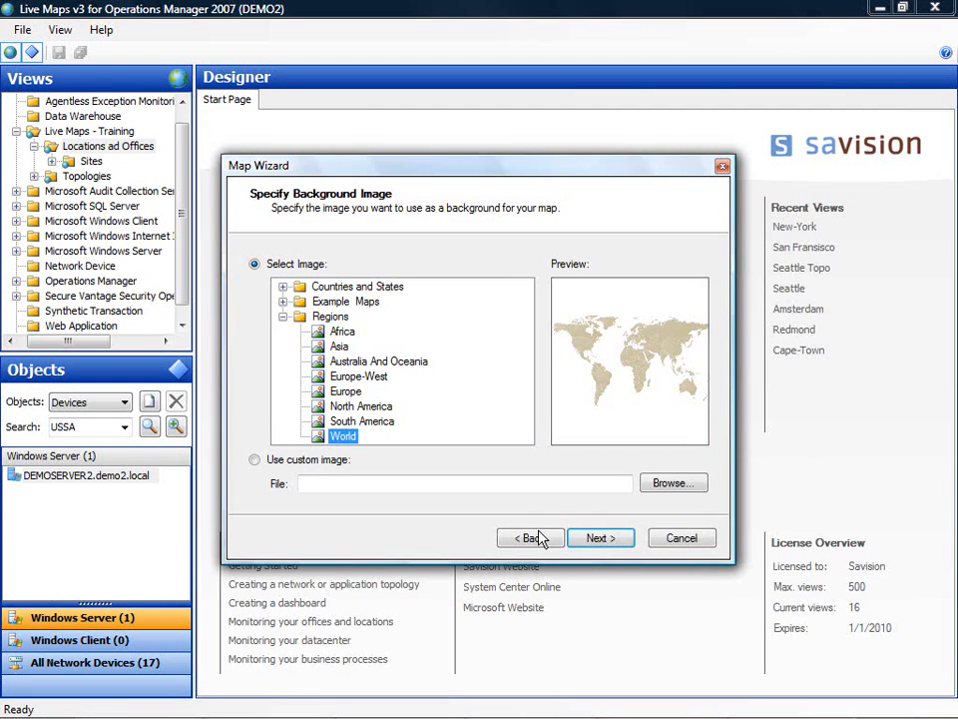
click(613, 545)
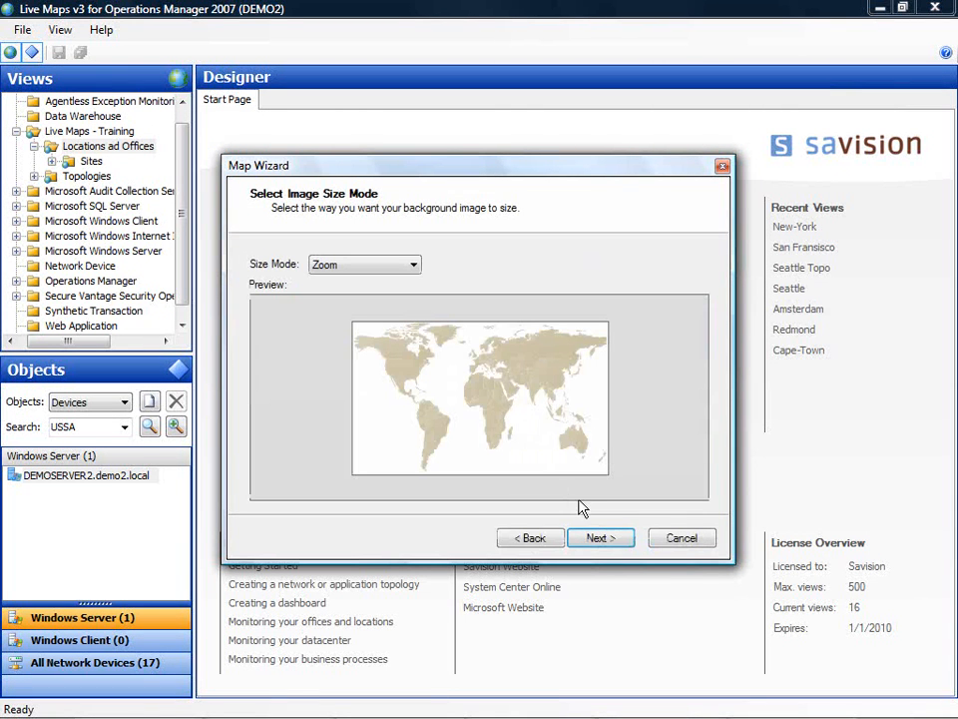
click(608, 544)
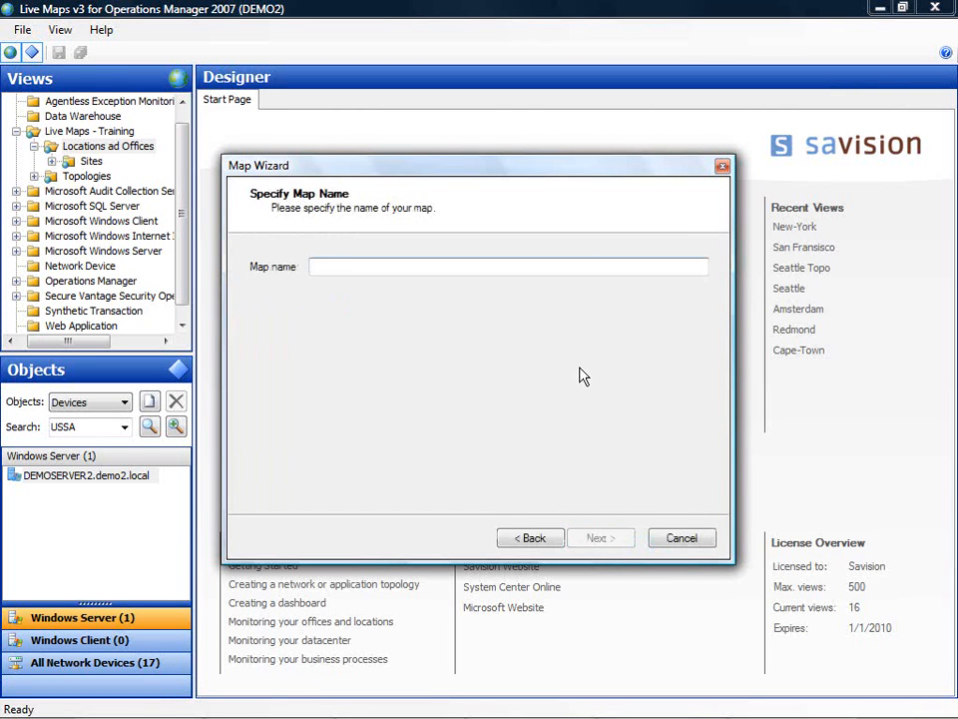
text(World)
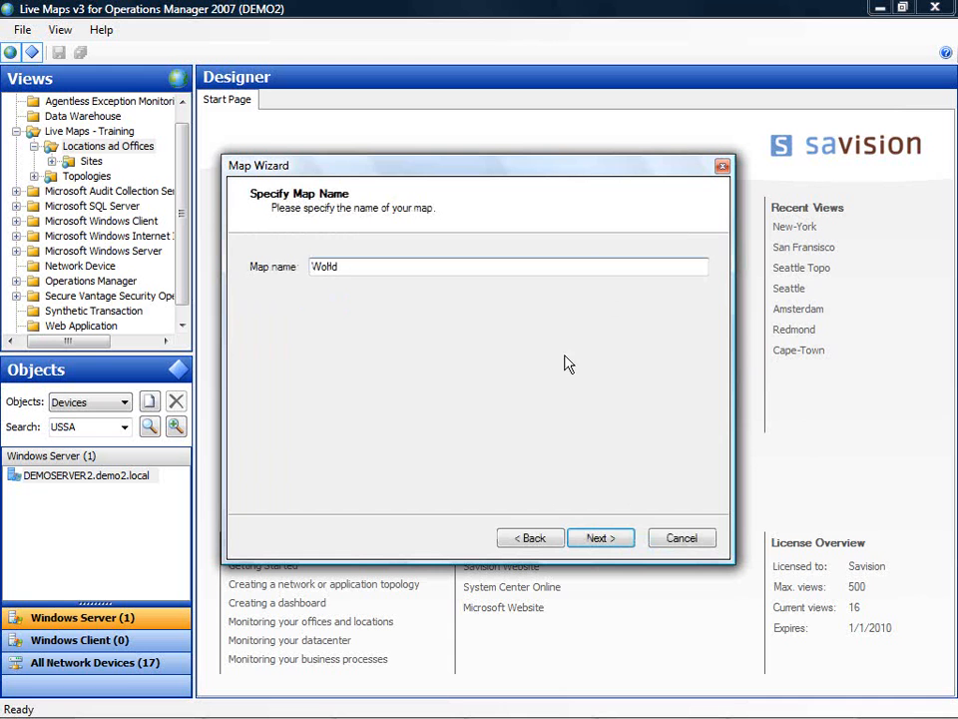
click(618, 537)
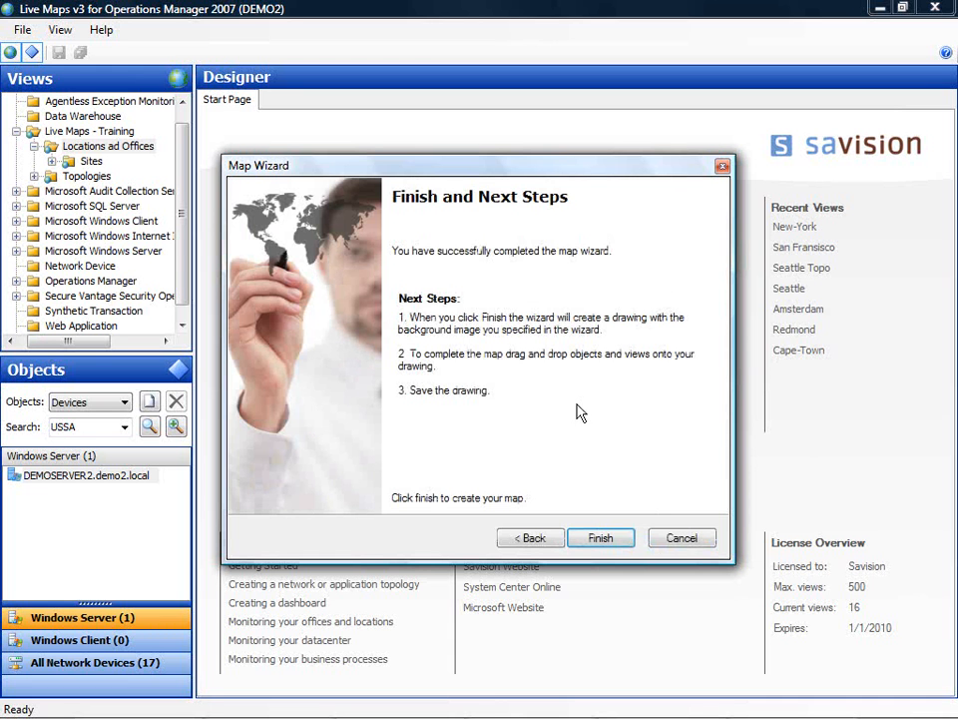
click(619, 541)
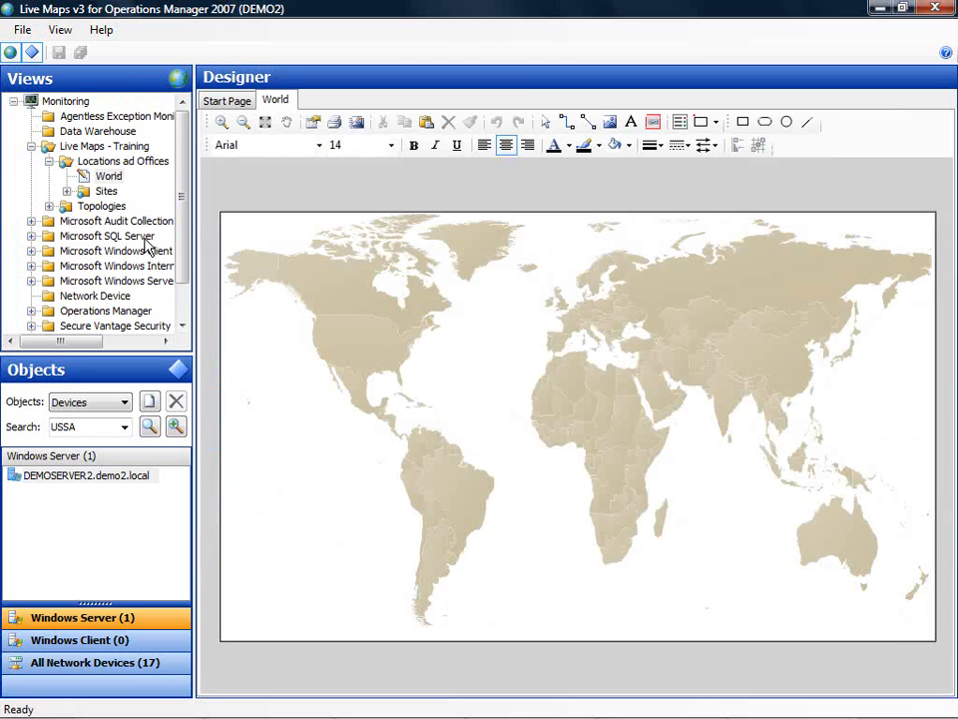
Step: Place the Amsterdam view from the Sites folder over western Europe on the World map and set its state icon to Large
click(66, 192)
click(119, 195)
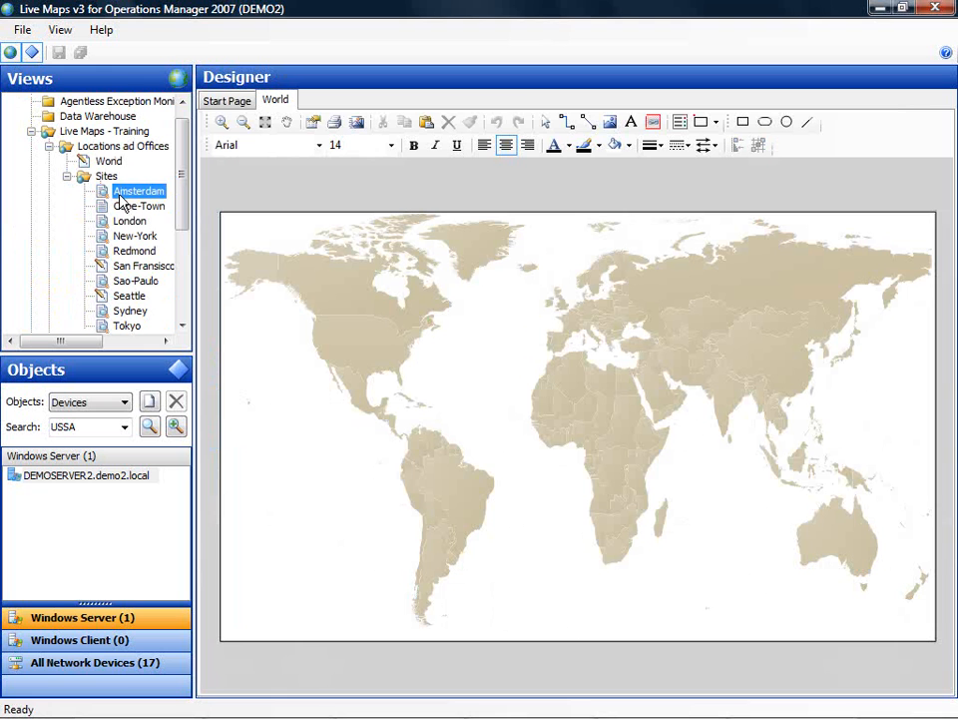
drag(125, 197, 578, 315)
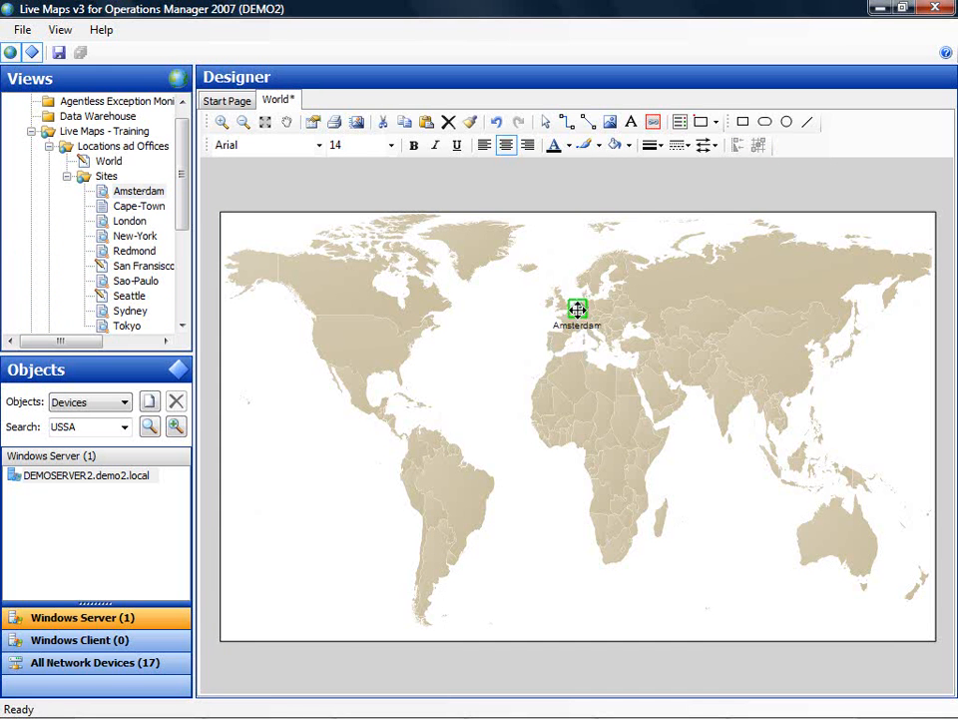
right_click(579, 311)
mouse_move(653, 435)
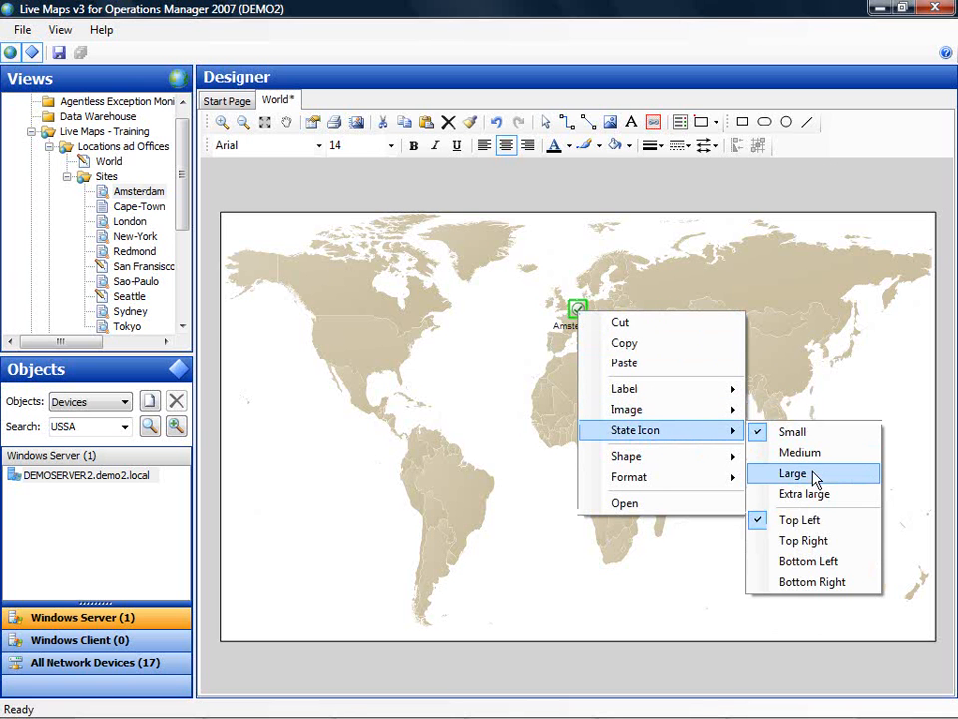
click(814, 475)
Step: Set the Amsterdam label's font size to 24 and shift its icon slightly southeast
click(390, 146)
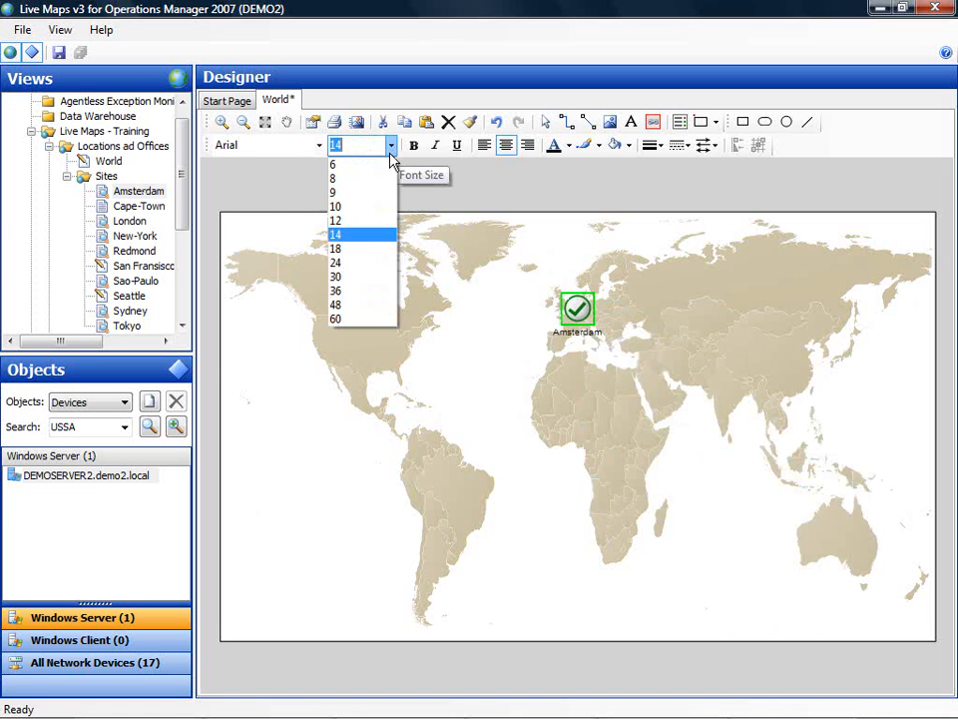
click(363, 249)
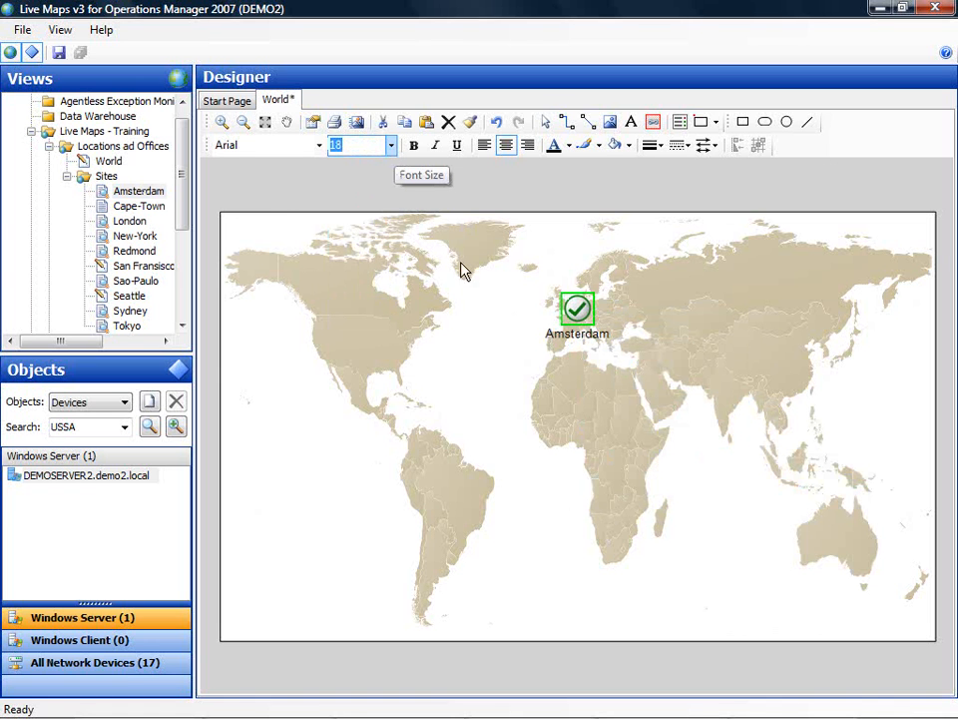
click(390, 146)
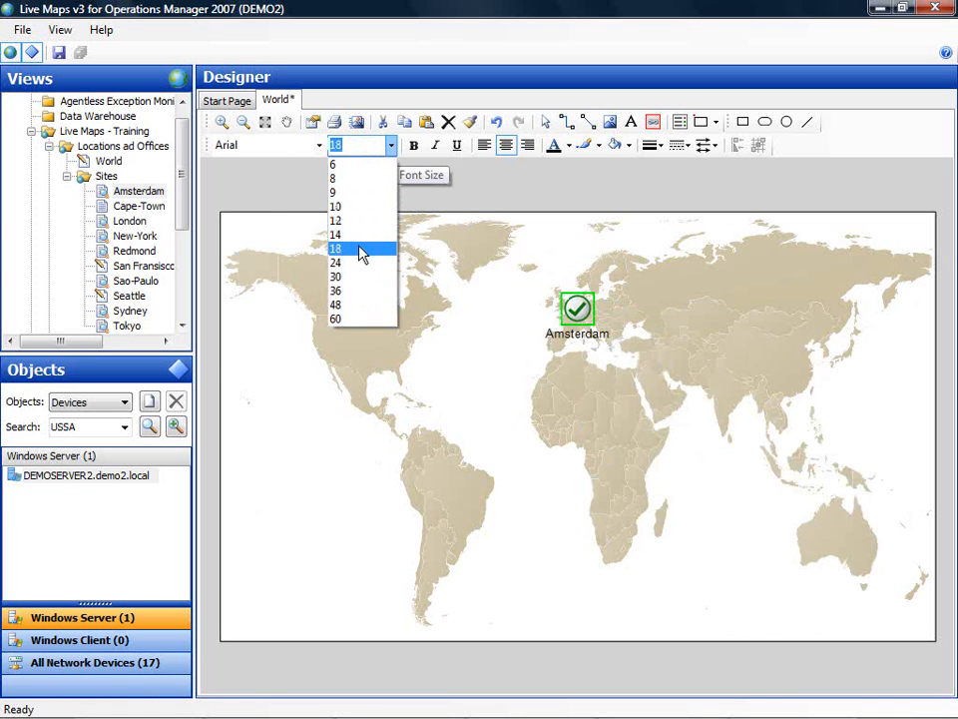
click(362, 251)
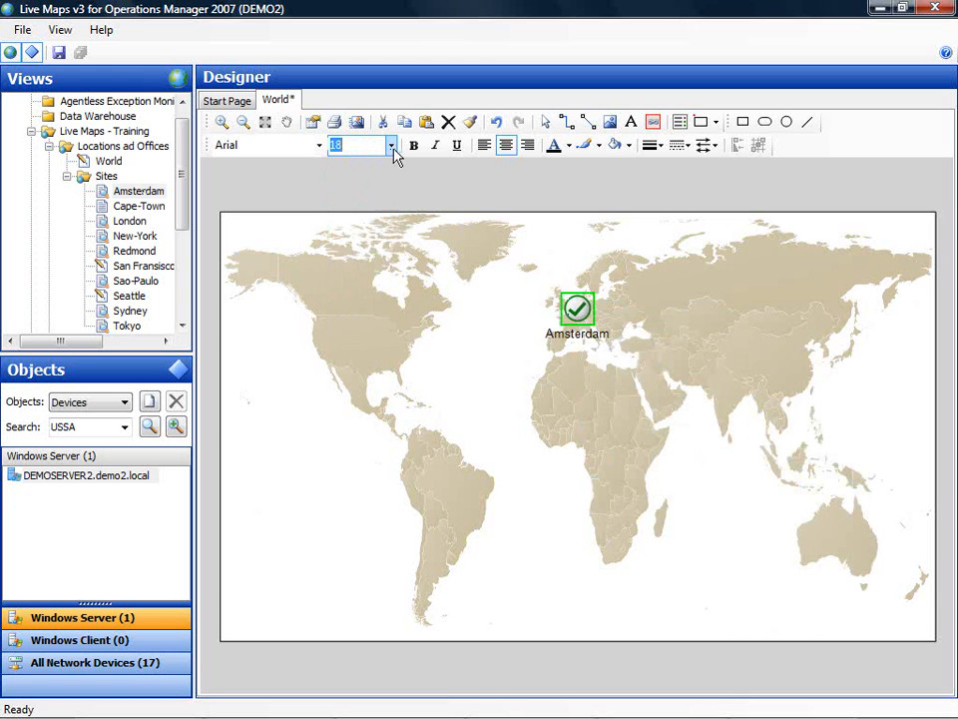
click(390, 146)
click(363, 263)
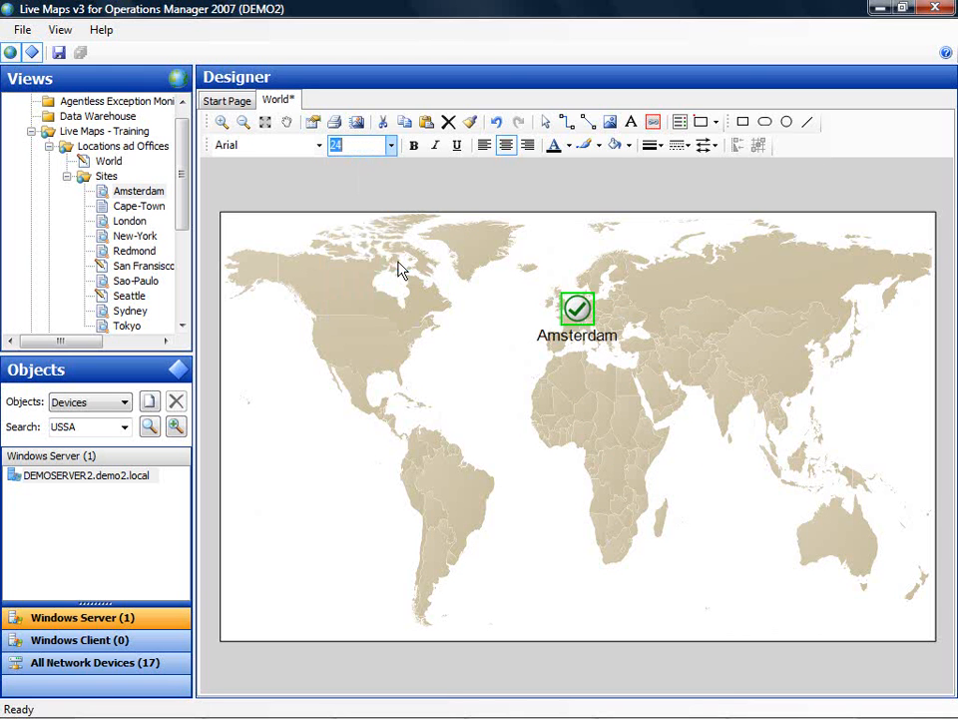
click(579, 309)
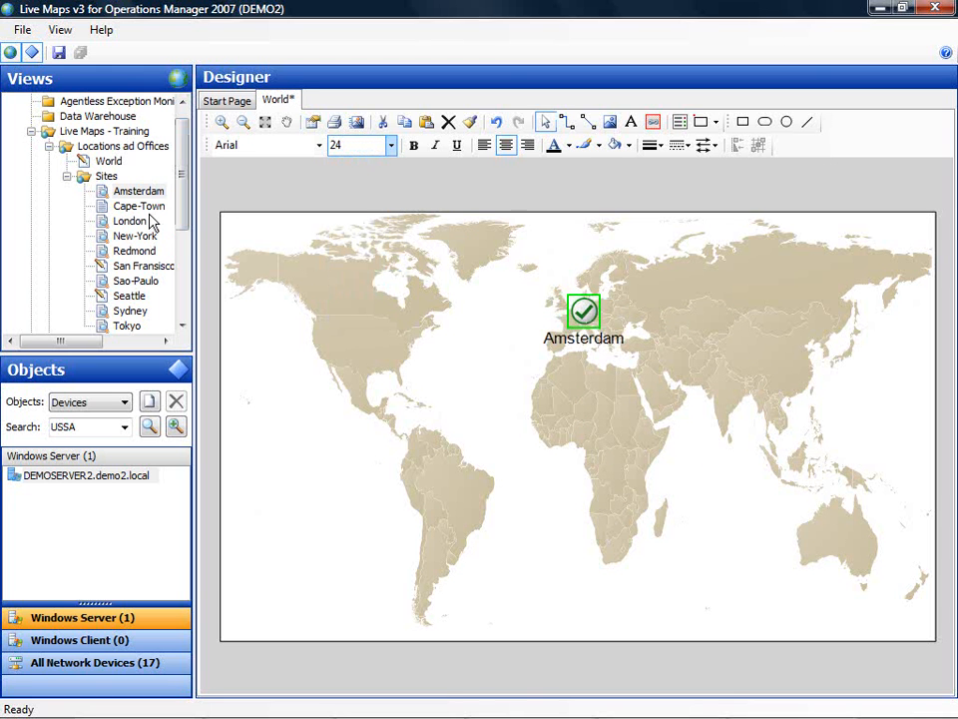
Step: Place Cape-Town at Africa's southern tip and London over Britain, with London's label above its icon
drag(139, 206, 621, 564)
drag(145, 230, 559, 309)
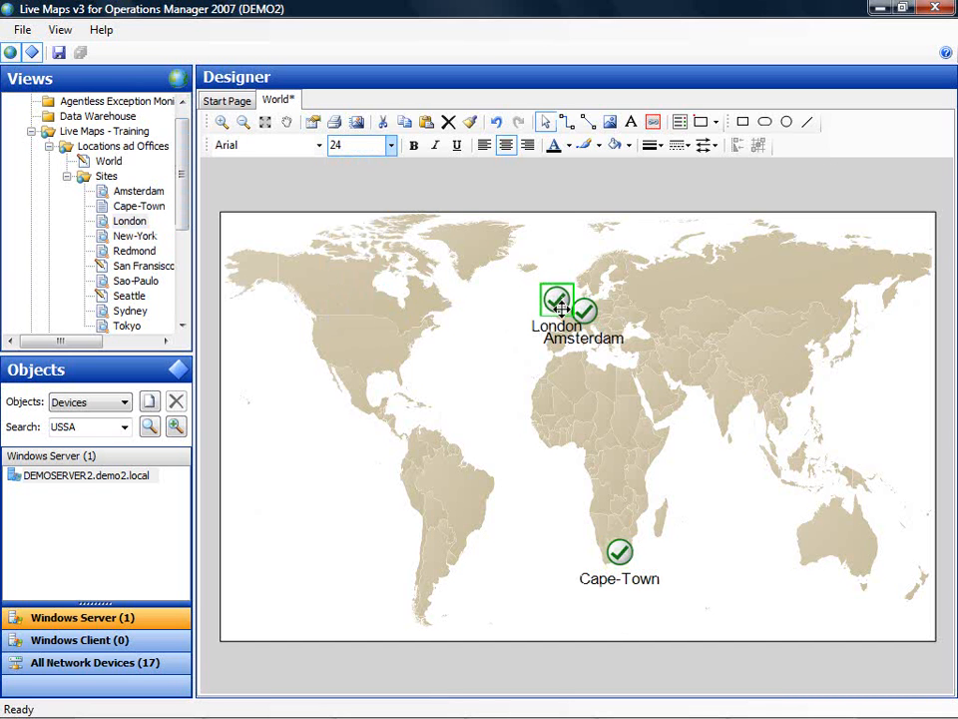
right_click(555, 298)
mouse_move(660, 382)
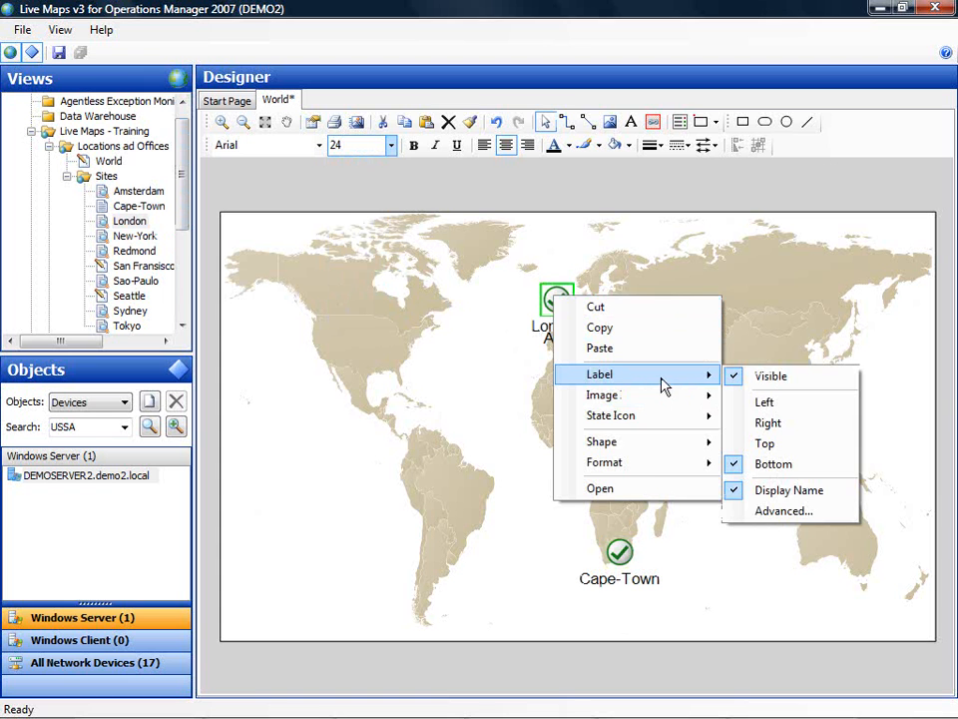
click(792, 452)
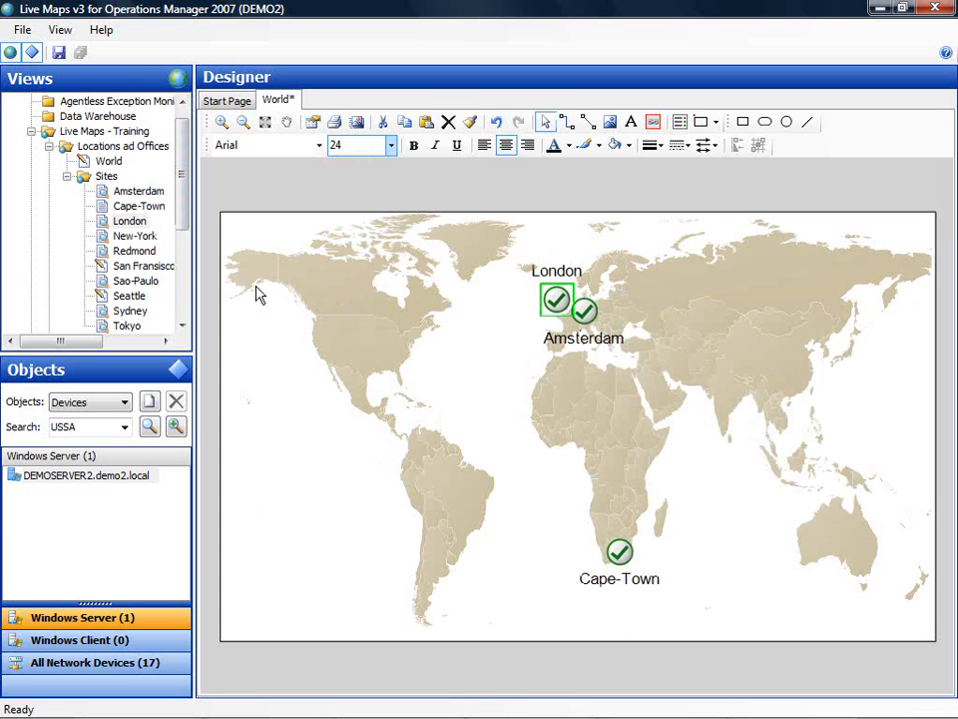
Step: Place the New-York view on the US east coast and the San Fransisco view on the US west coast
drag(136, 238, 419, 355)
scroll(185, 232, down, 1)
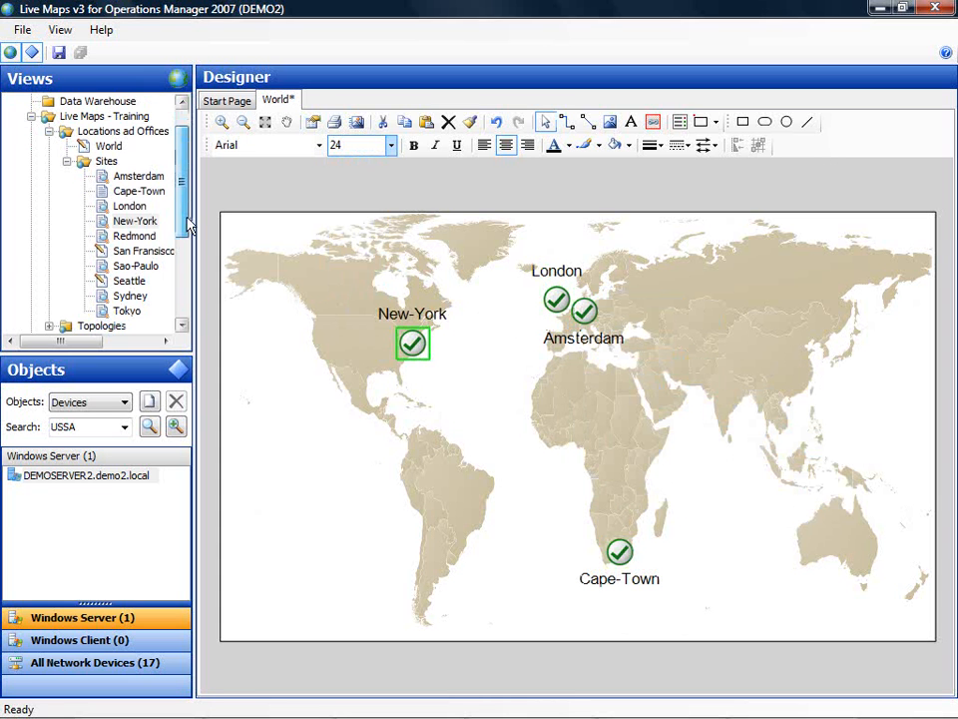
drag(149, 222, 321, 355)
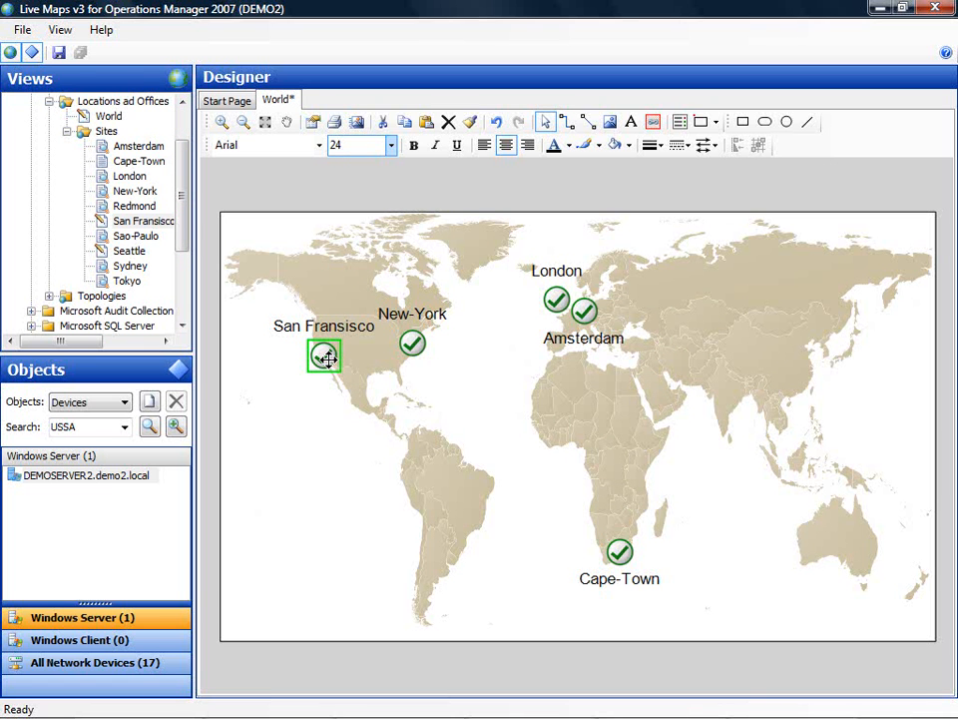
Step: Set the label position of both New-York and San Fransisco to Bottom
click(413, 345)
right_click(416, 350)
mouse_move(521, 428)
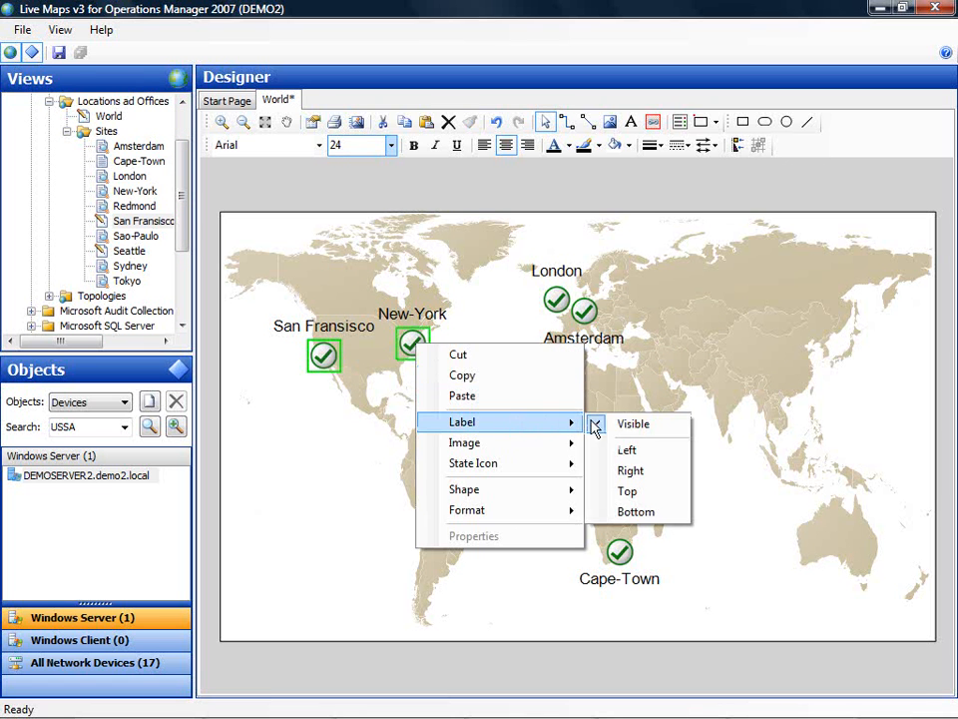
click(635, 512)
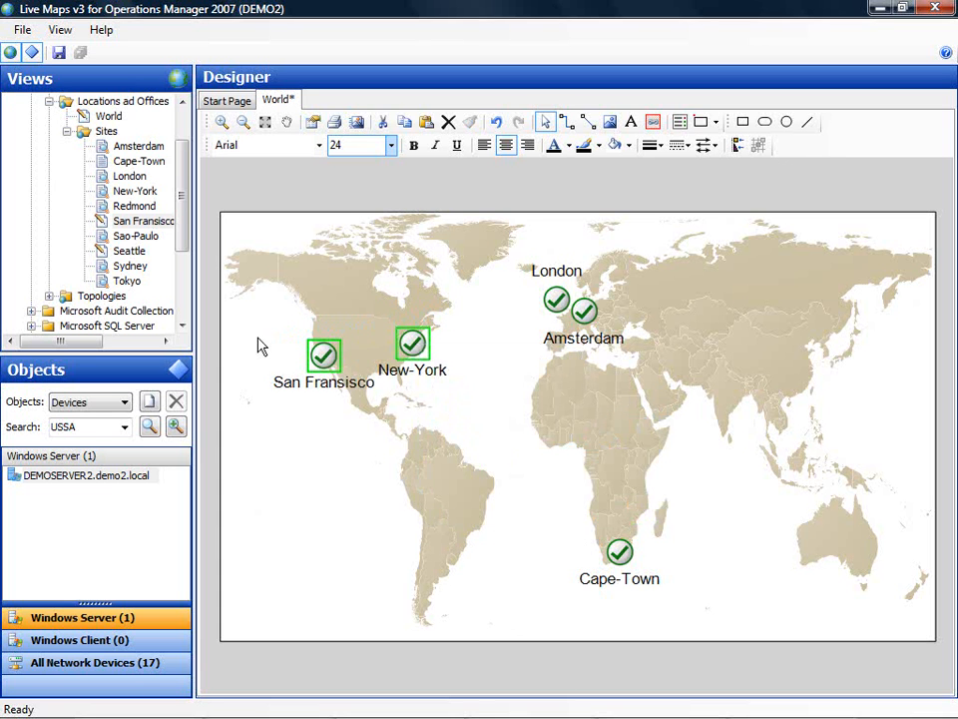
Step: Place the Sao-Paulo view on southeastern Brazil, Sydney on southeastern Australia and Tokyo on Japan
drag(136, 237, 474, 532)
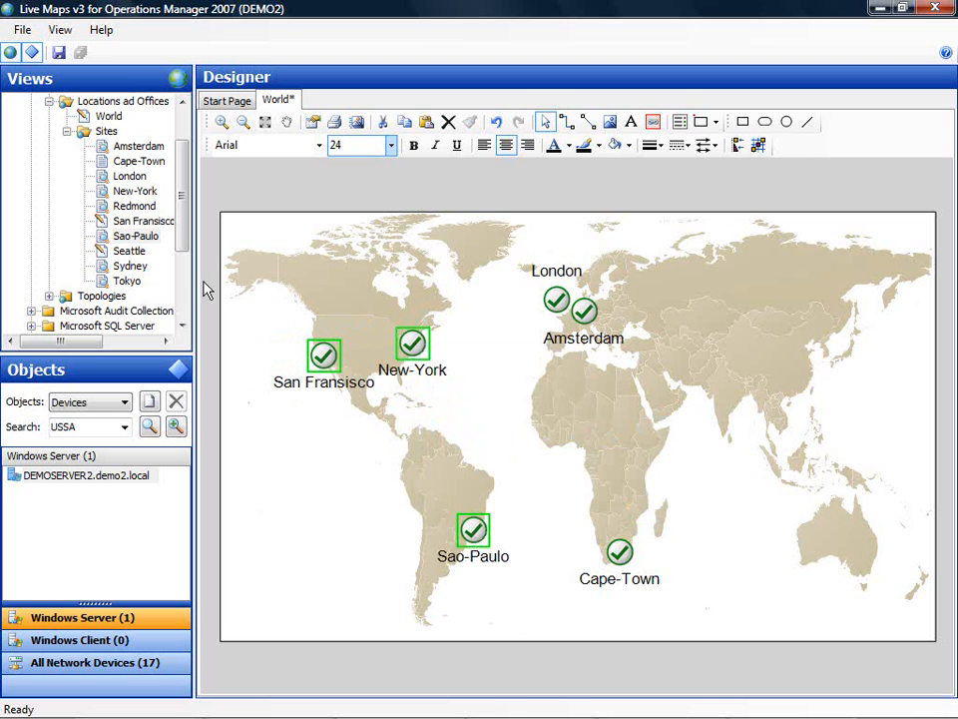
drag(128, 266, 869, 563)
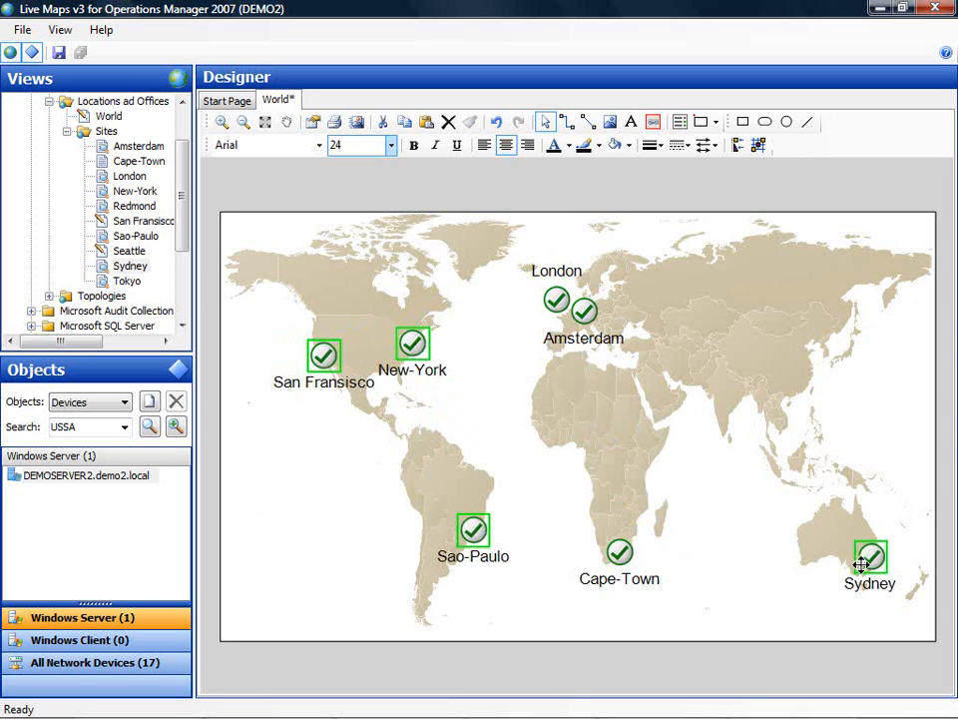
drag(127, 283, 849, 369)
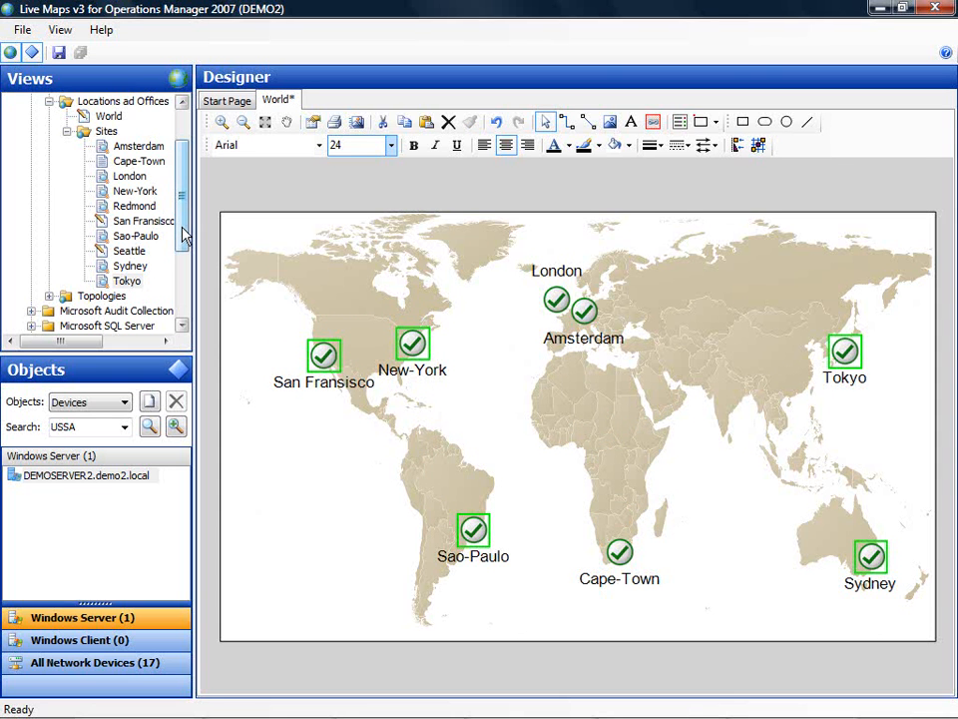
Step: Start a new map in Locations ad Offices using the Washington image from US States as its background
drag(182, 227, 181, 229)
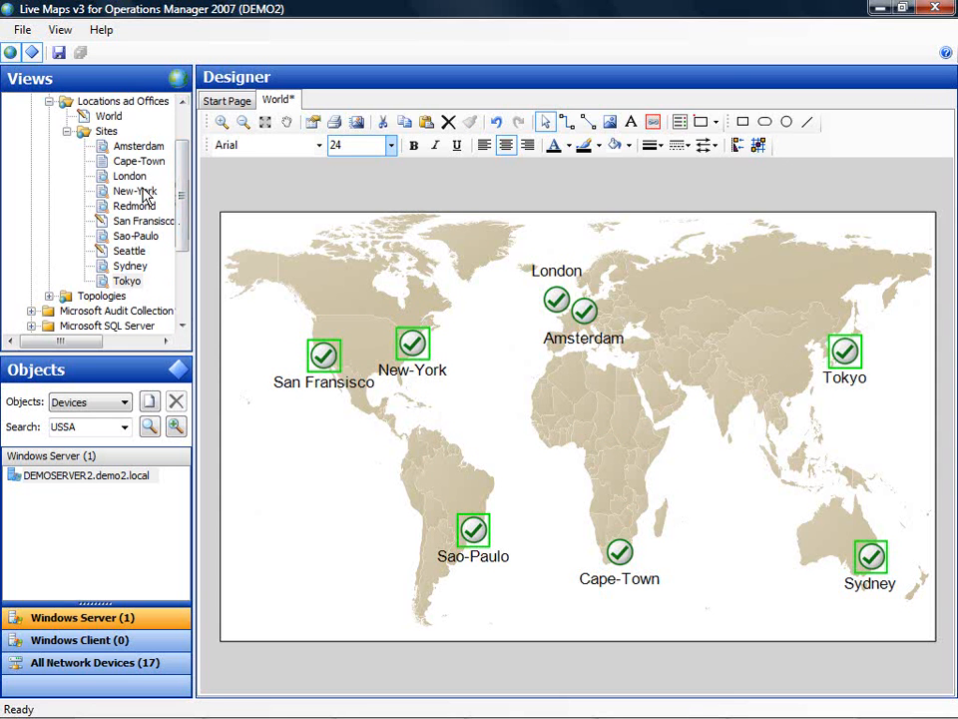
right_click(124, 101)
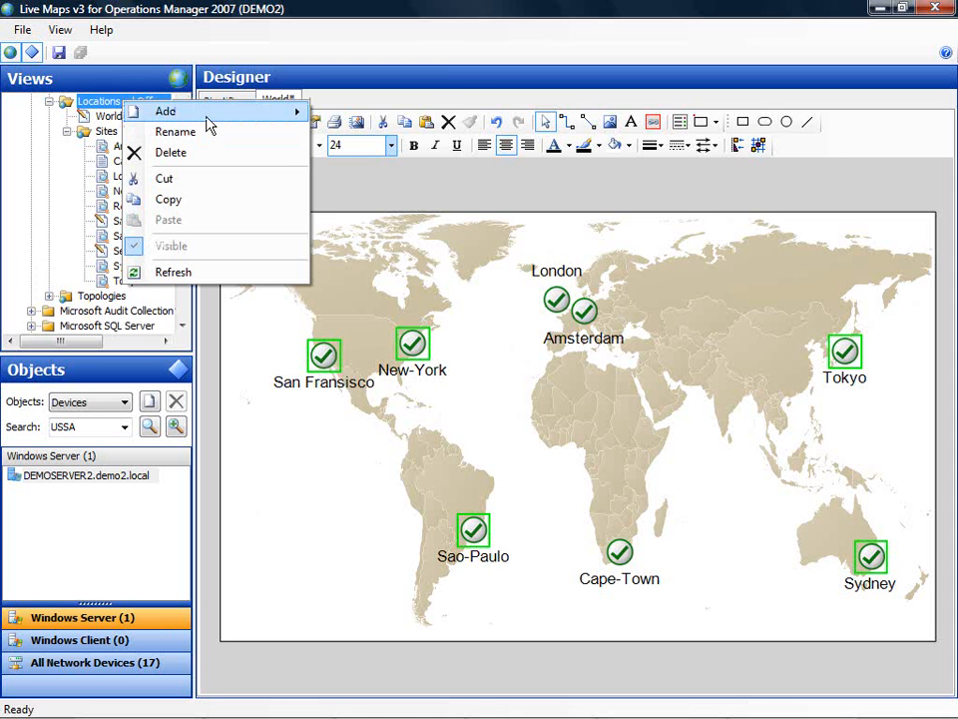
mouse_move(250, 111)
click(389, 181)
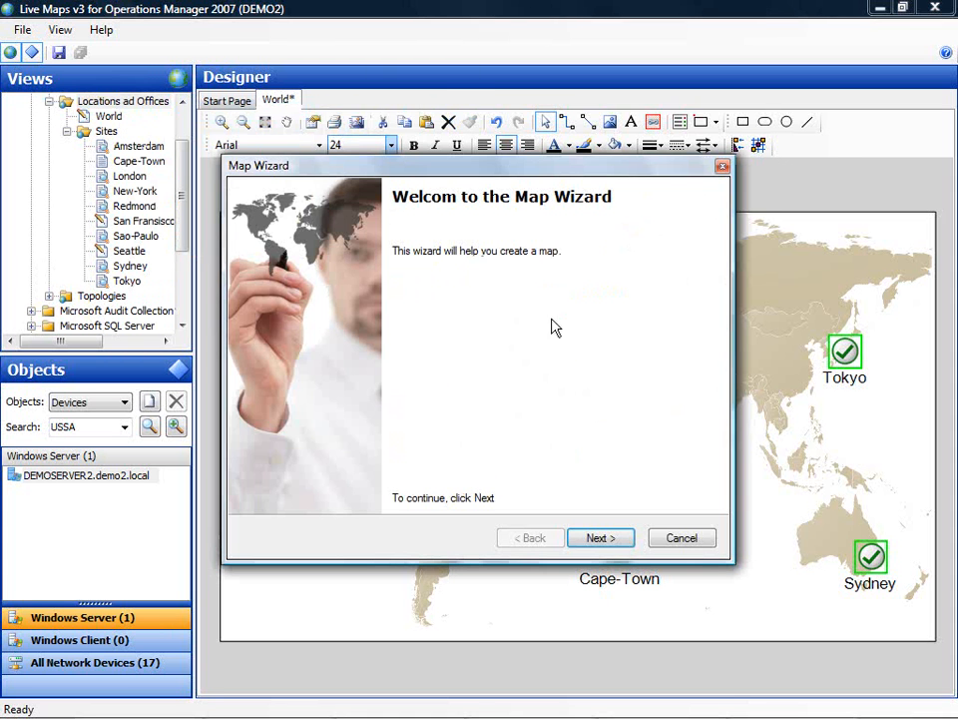
click(603, 539)
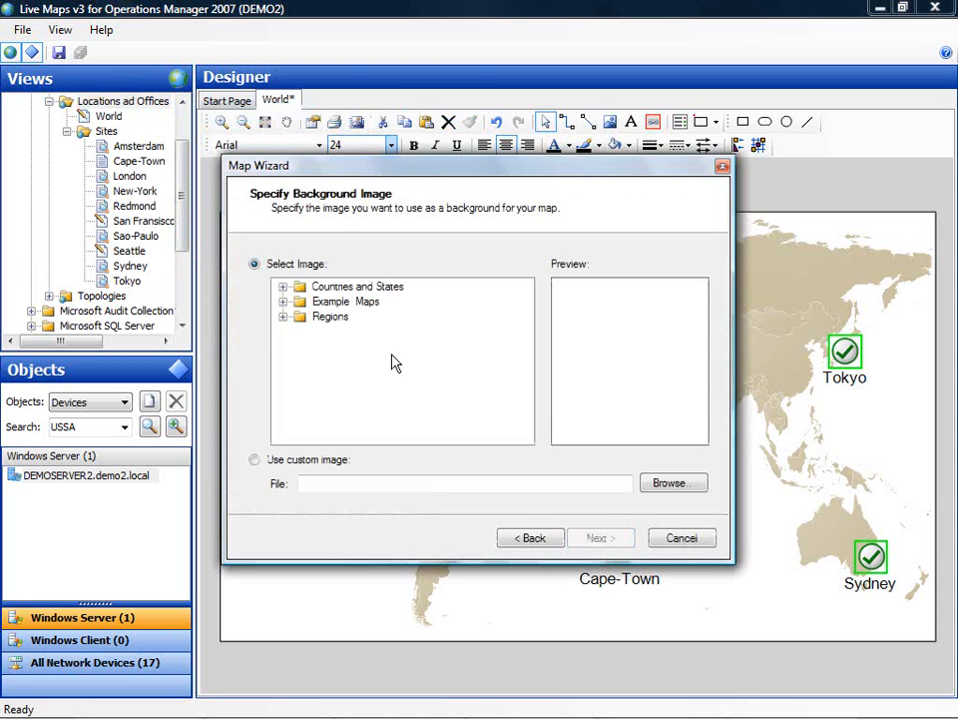
click(285, 287)
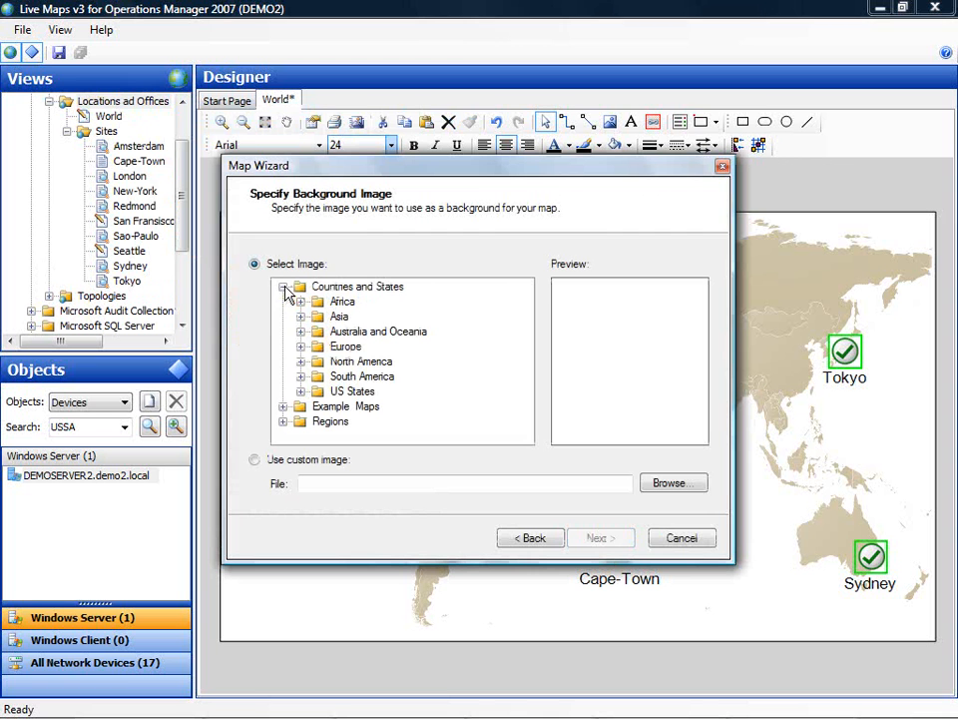
click(305, 394)
drag(530, 332, 530, 415)
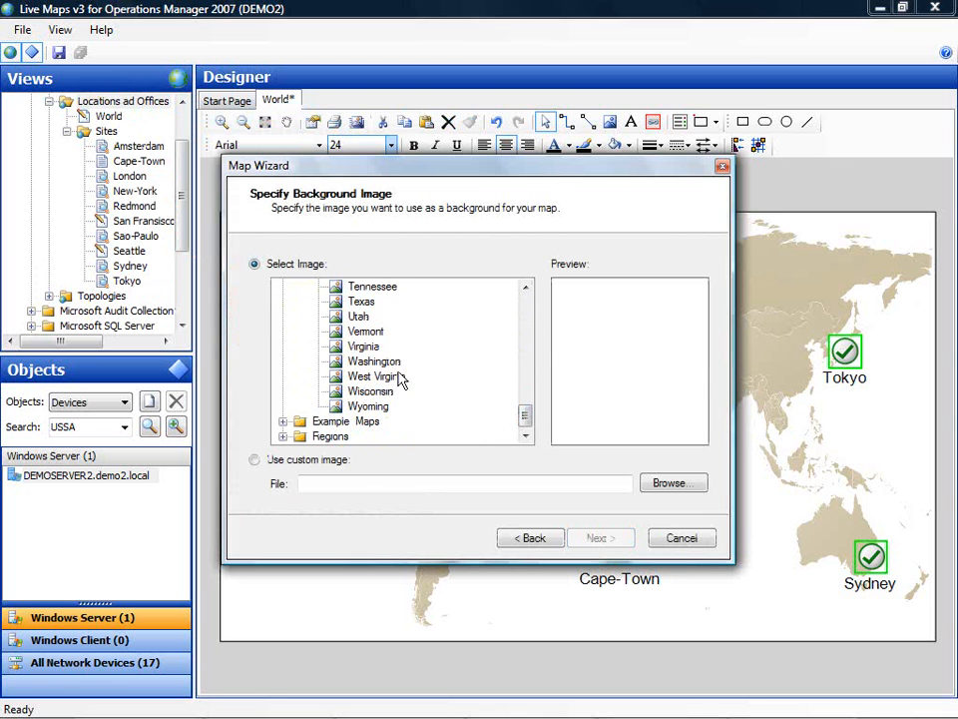
click(395, 359)
click(601, 538)
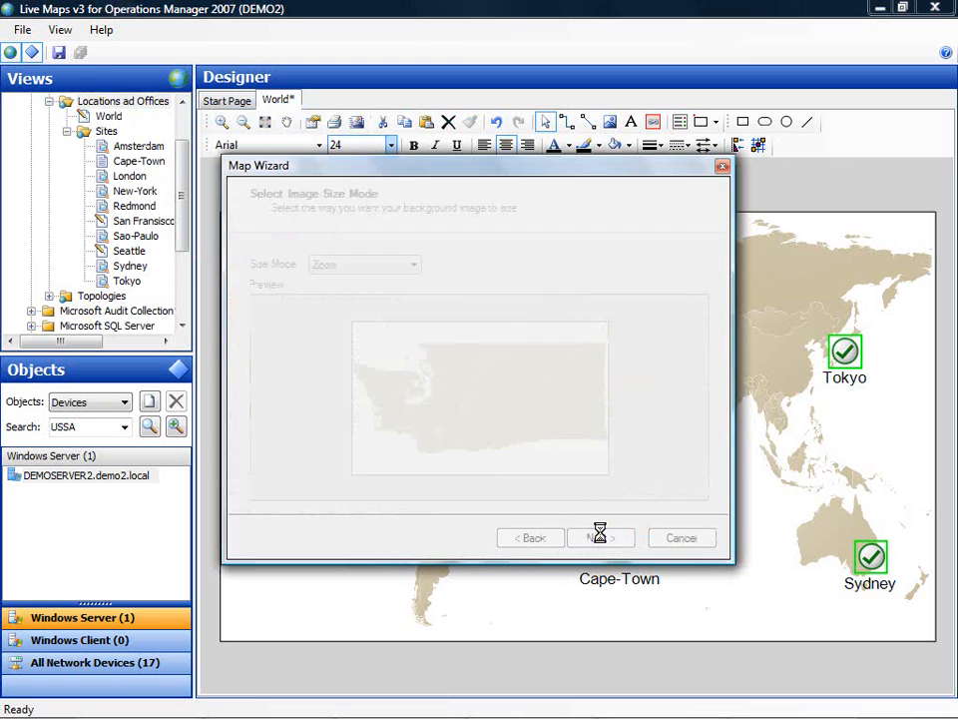
Step: Keep the default image size mode, name the map WA and create it
click(601, 538)
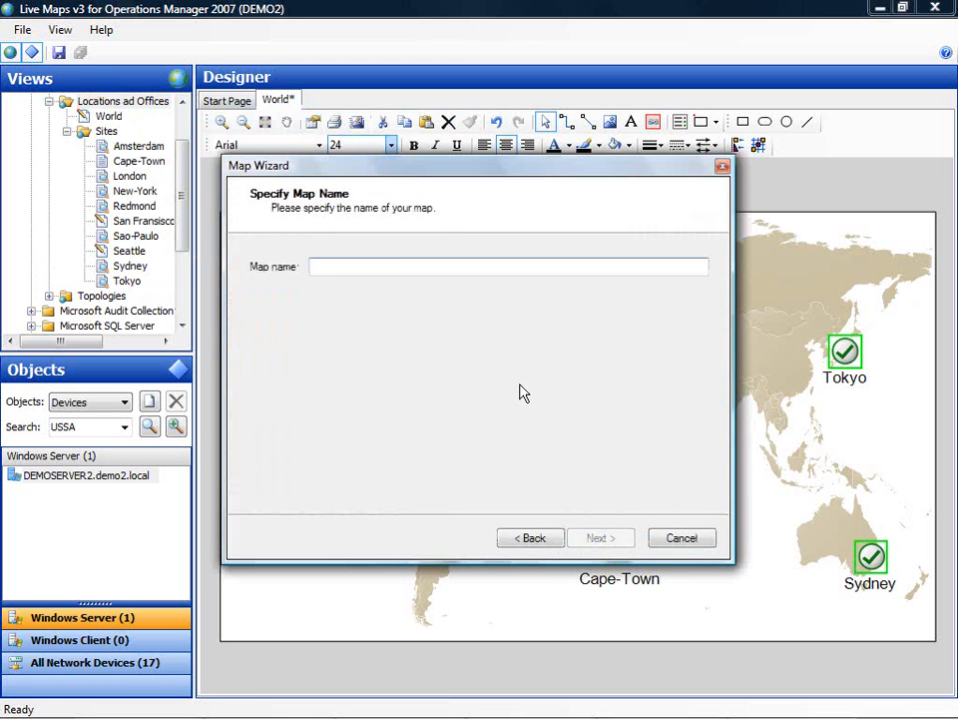
text(WA)
click(615, 540)
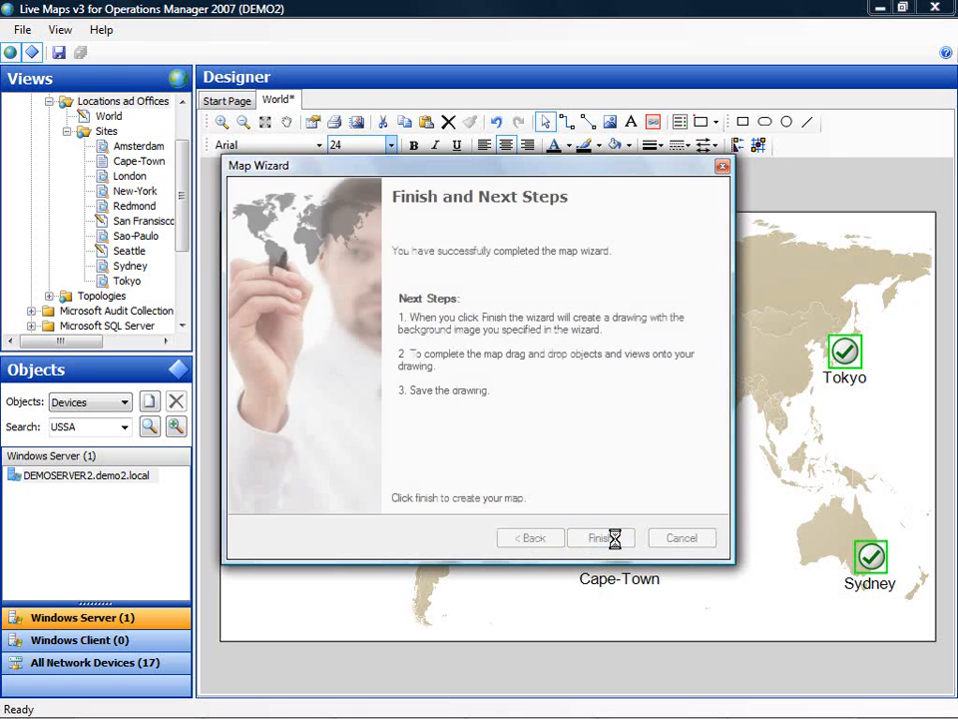
click(614, 540)
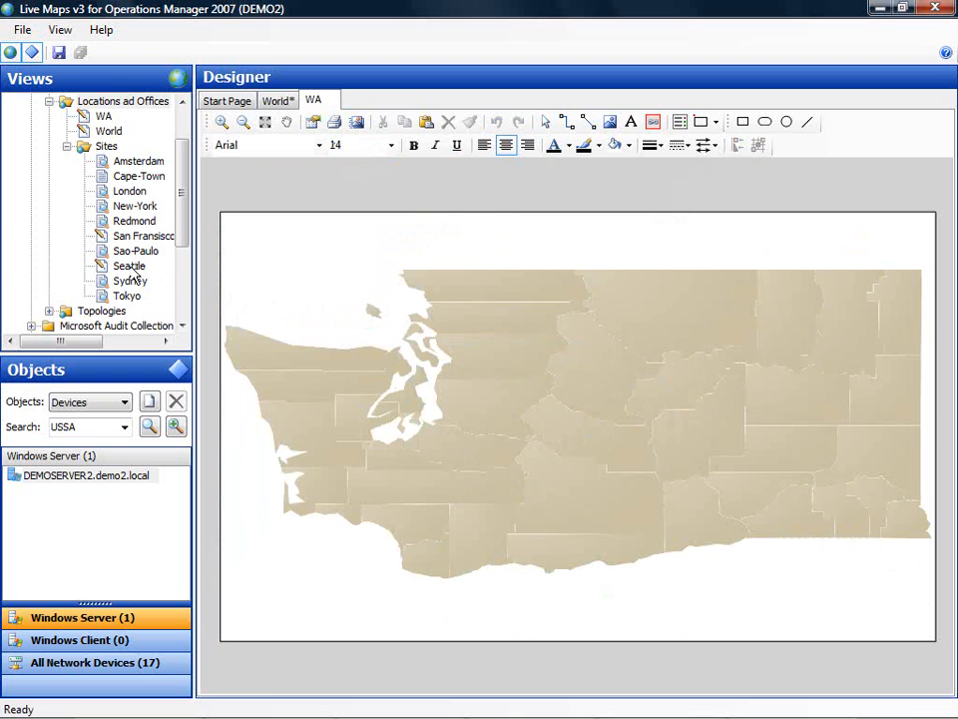
Step: Place the Seattle view beside Puget Sound on the WA map, with font size 24 and a Large state icon
drag(129, 266, 433, 429)
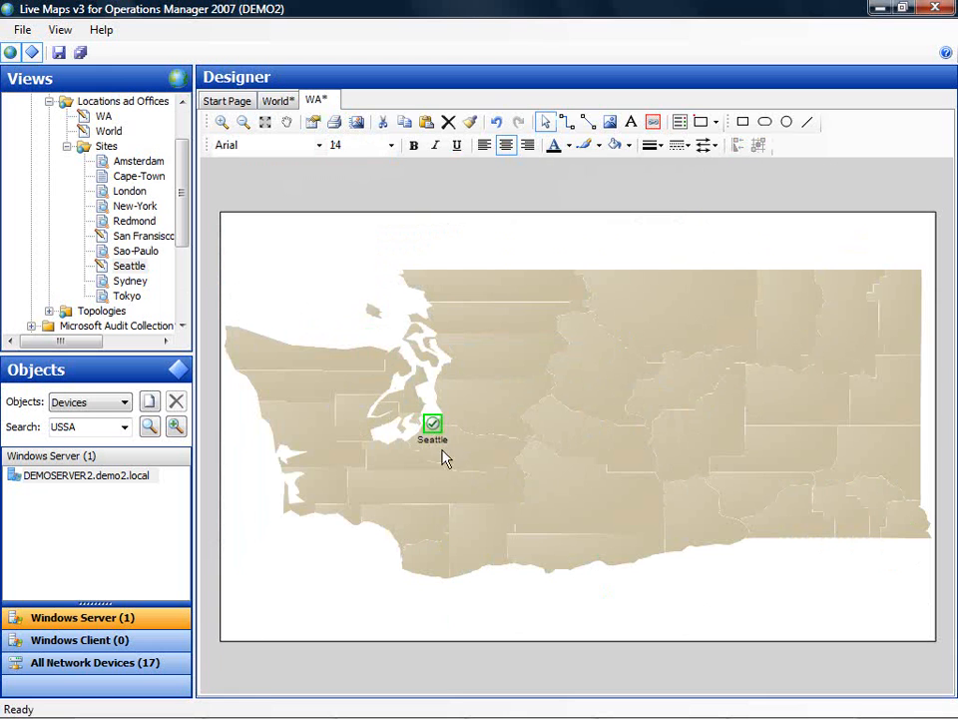
click(393, 146)
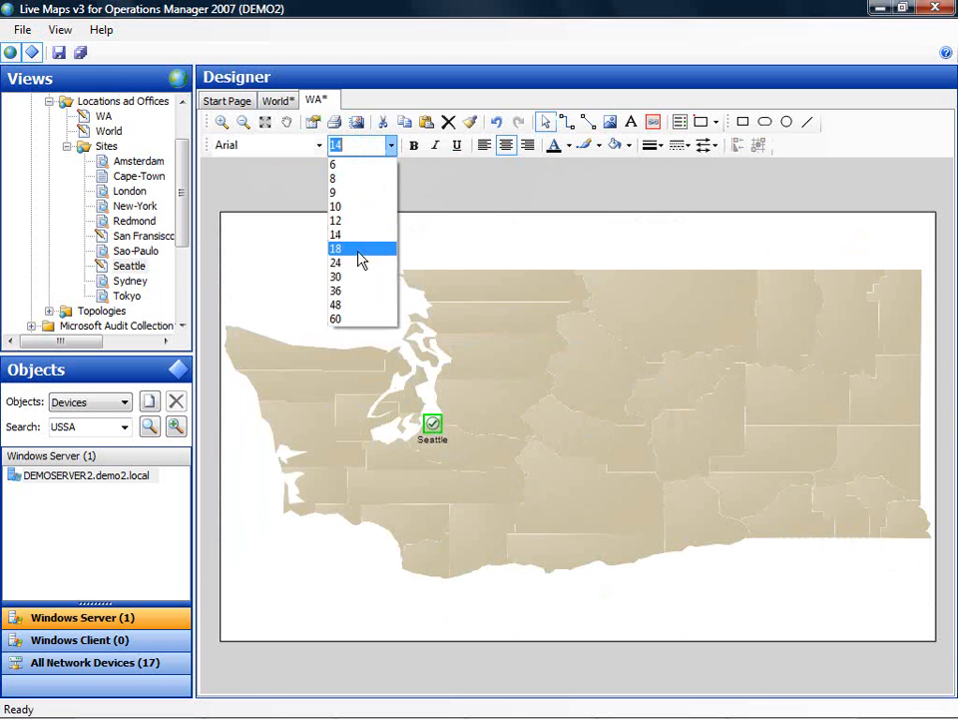
click(358, 264)
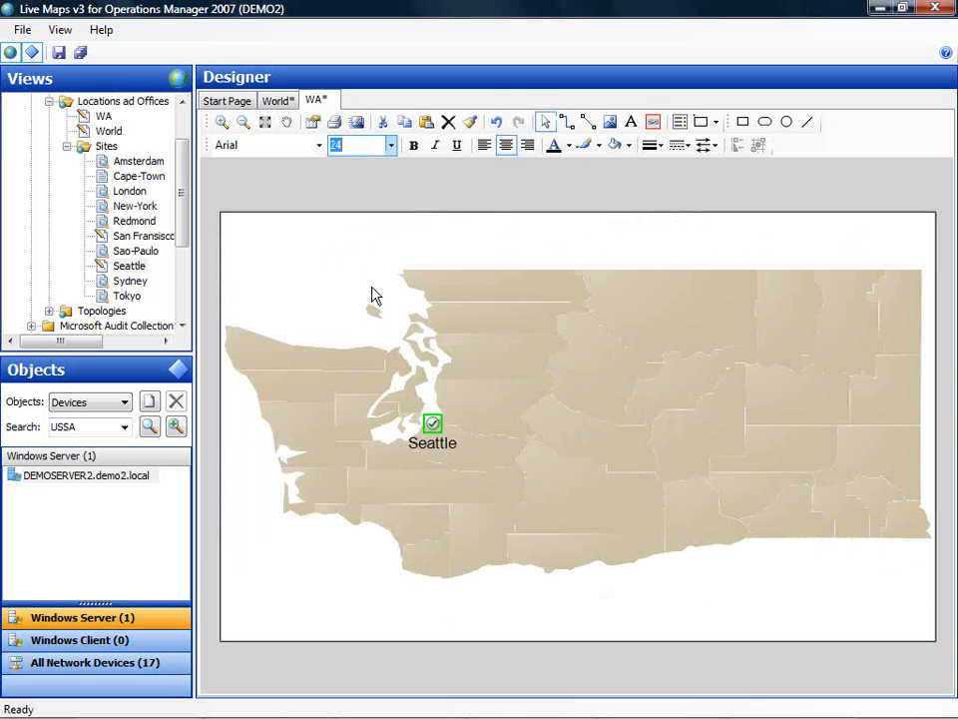
right_click(434, 423)
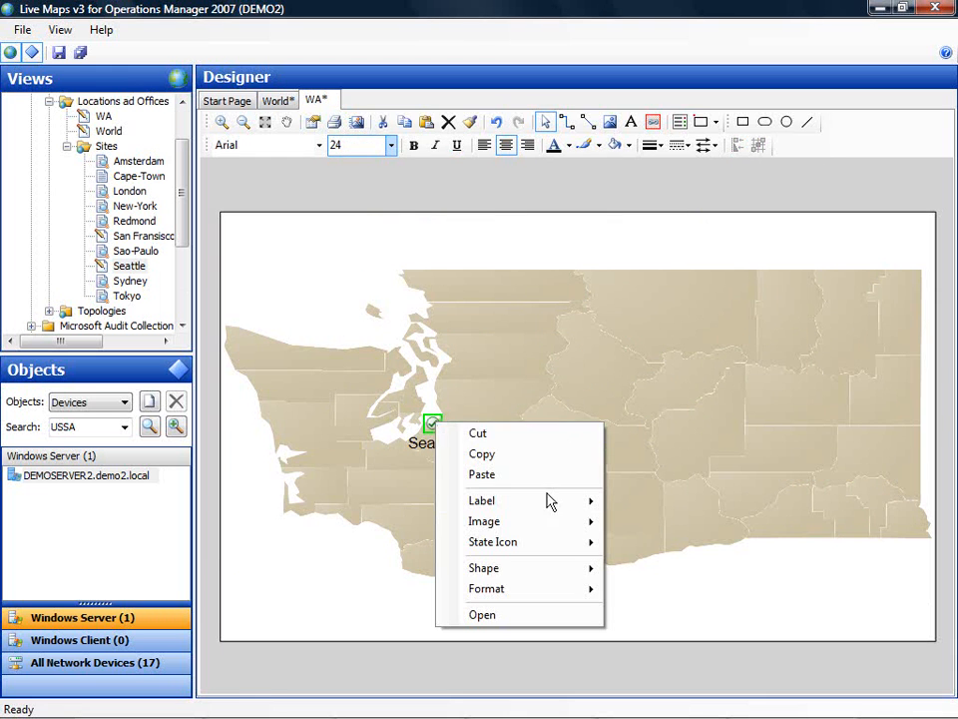
mouse_move(566, 544)
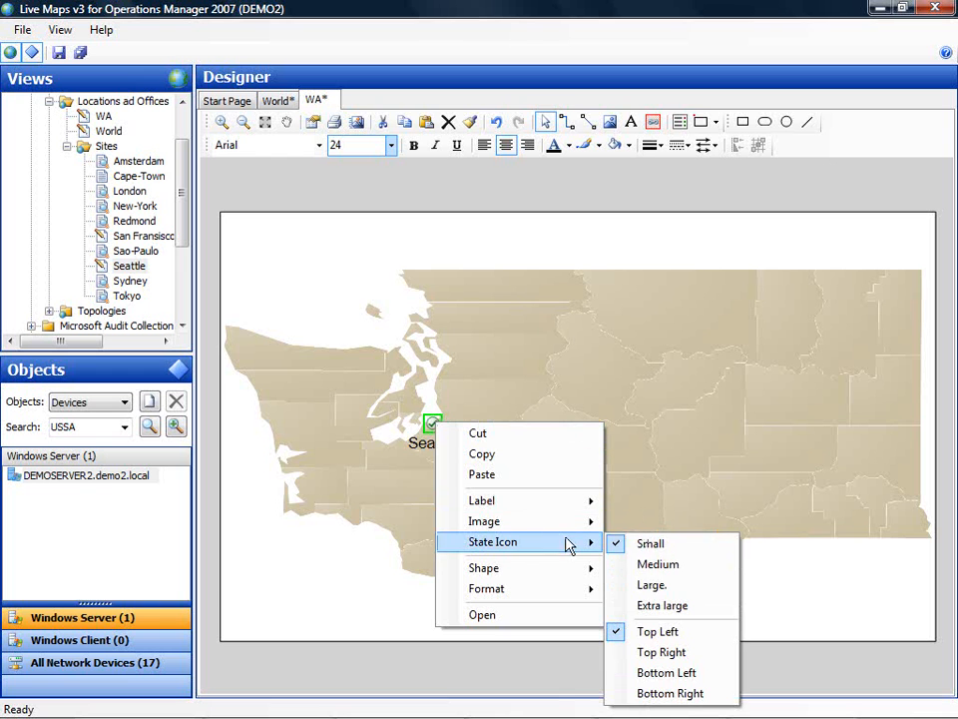
click(660, 587)
drag(437, 432, 439, 438)
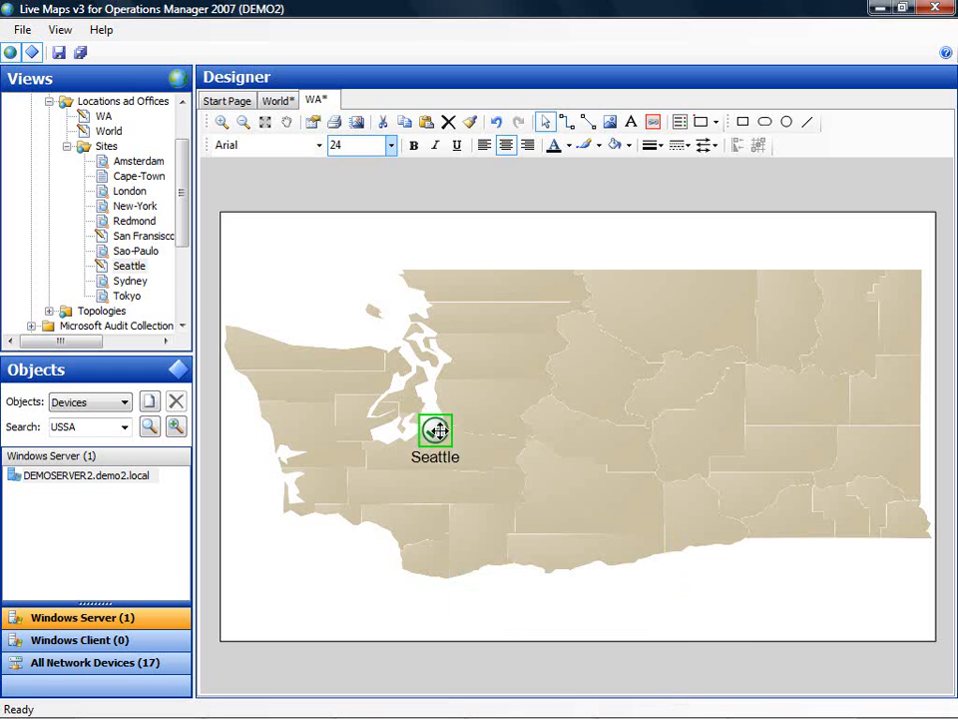
Step: Place the Redmond view just northeast of Seattle with its label above the icon, and save the WA map
drag(140, 221, 466, 398)
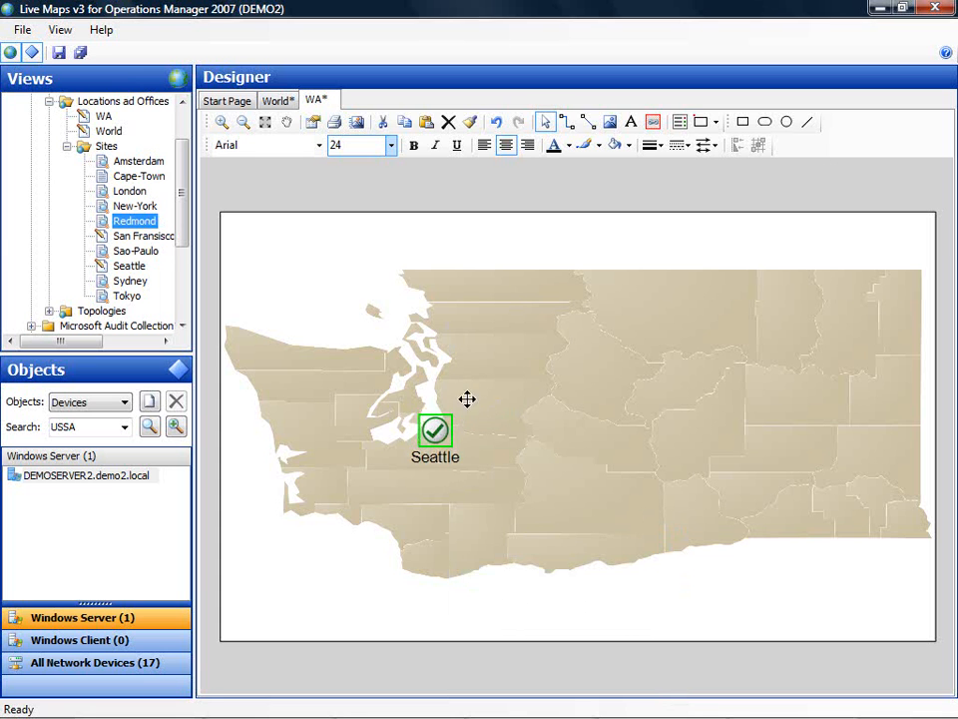
right_click(468, 401)
mouse_move(599, 485)
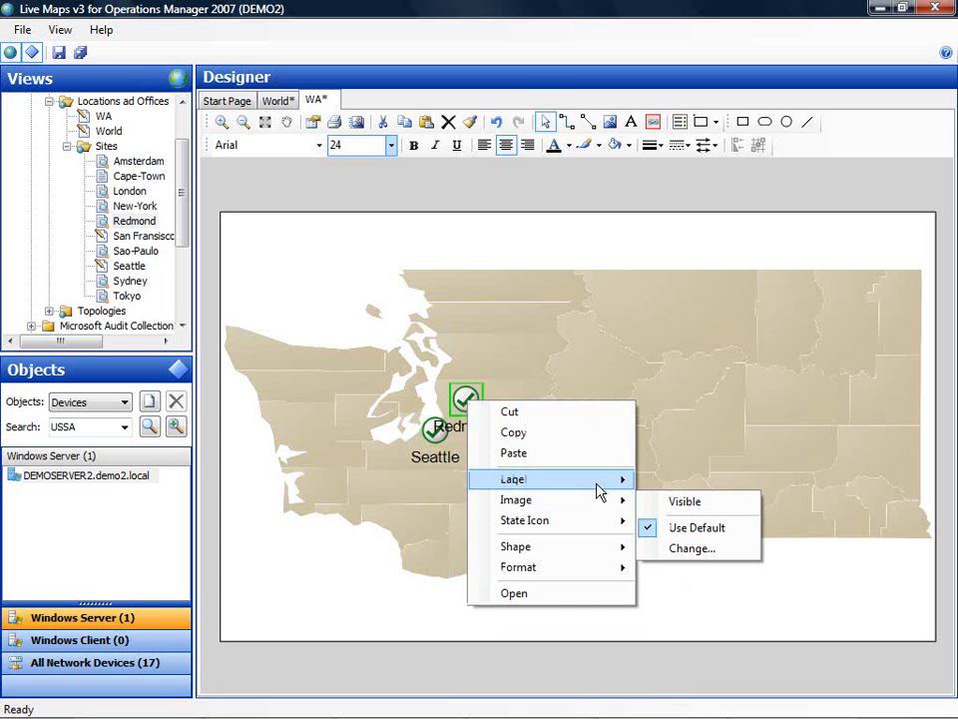
click(691, 548)
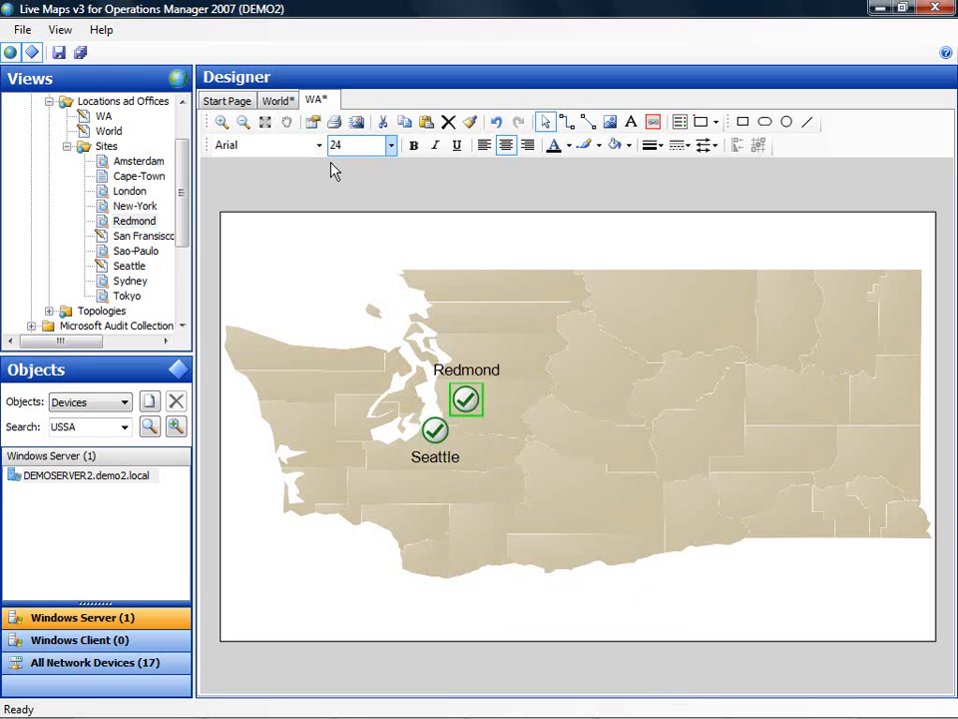
click(59, 51)
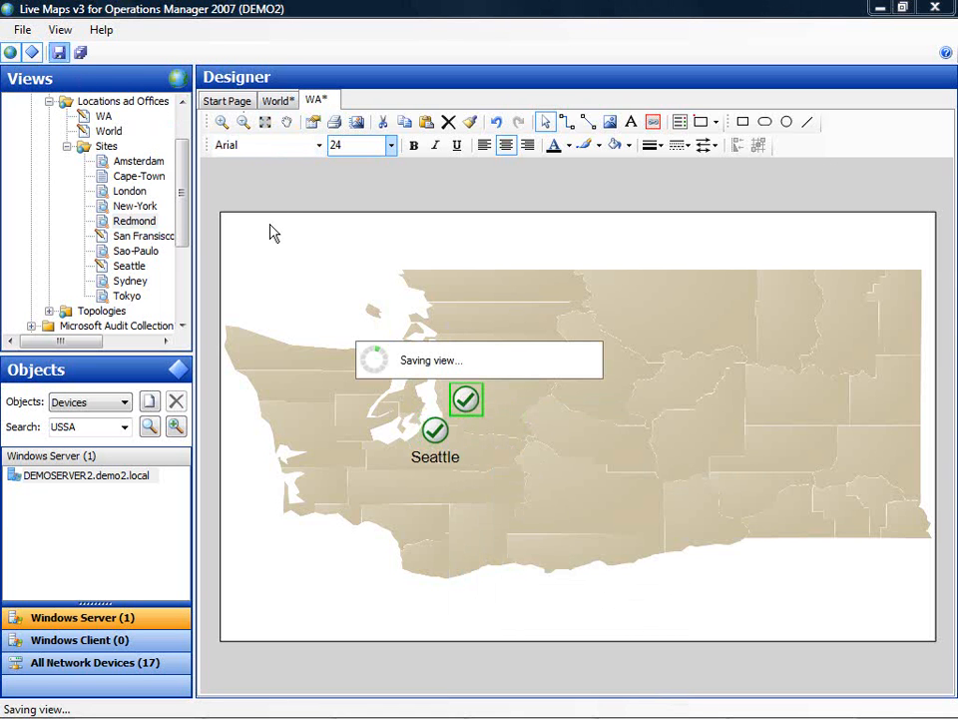
Step: Place the WA view on the World map at the US northwest coast, just above San Fransisco, with its label above the icon
click(278, 101)
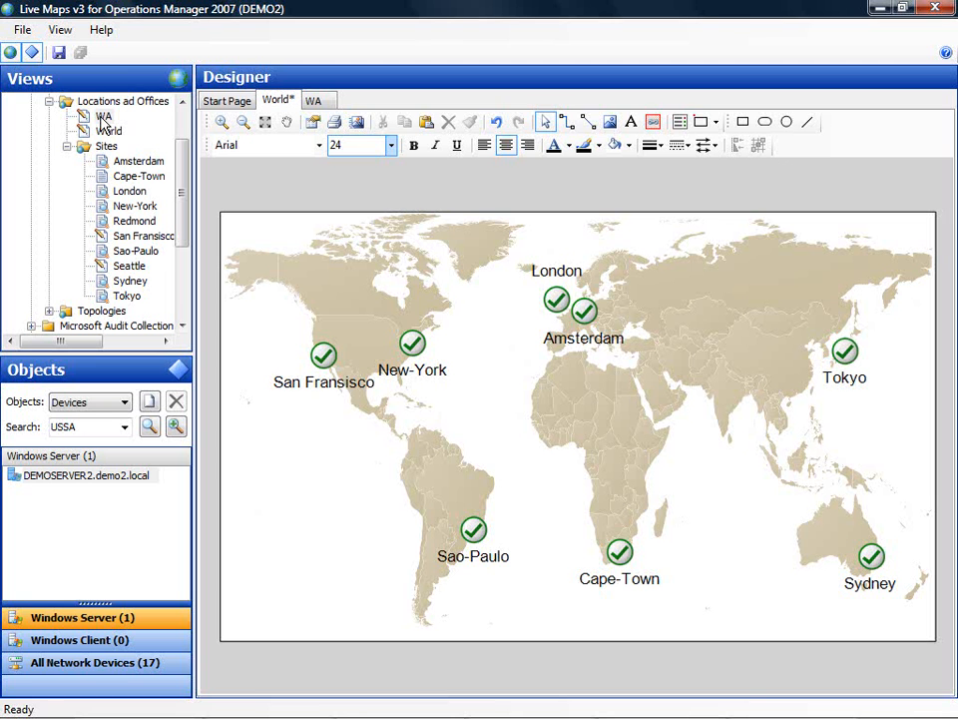
drag(104, 121, 304, 302)
drag(318, 331, 316, 325)
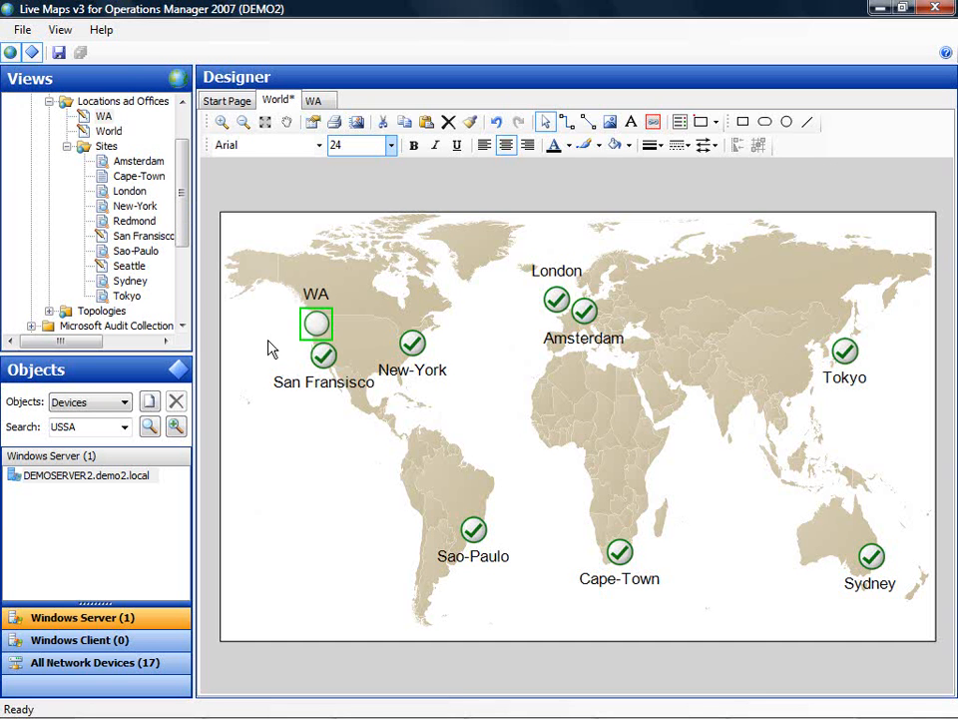
click(278, 348)
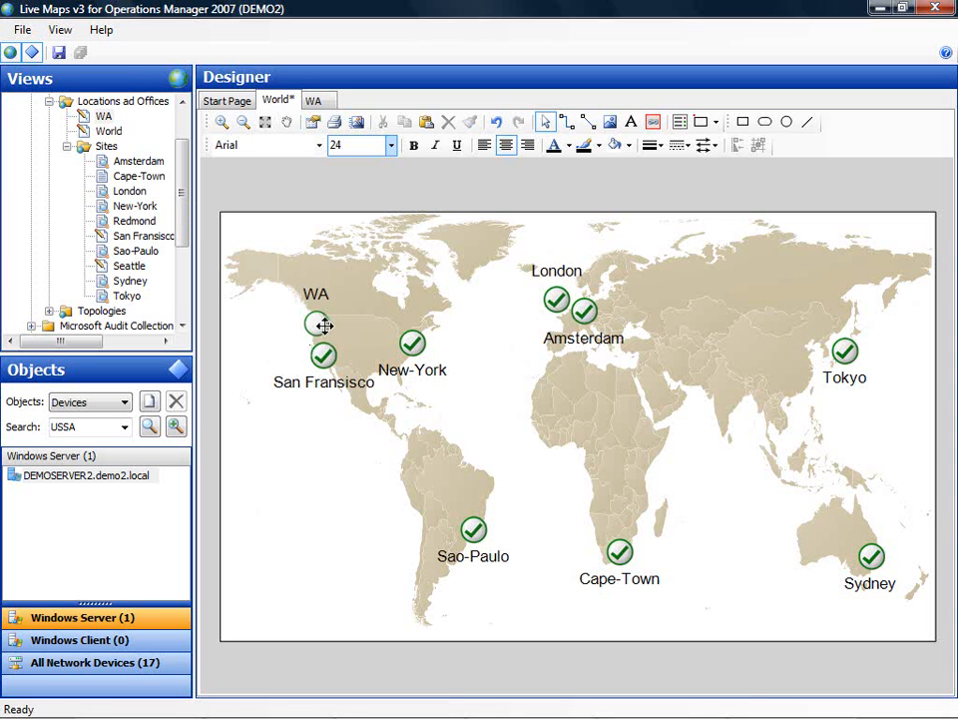
click(317, 322)
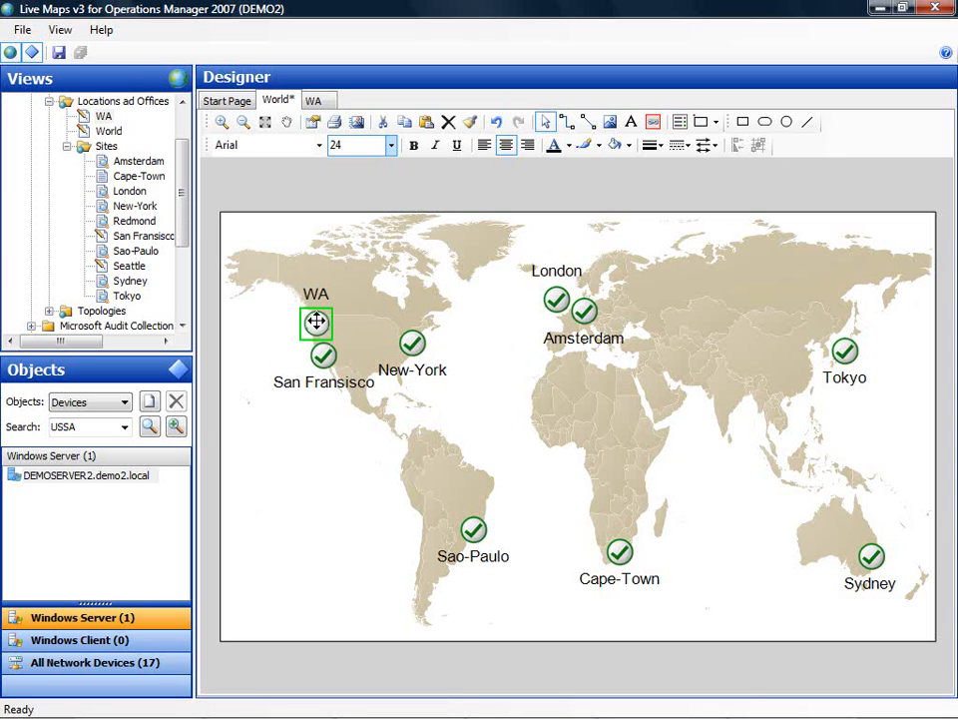
click(351, 314)
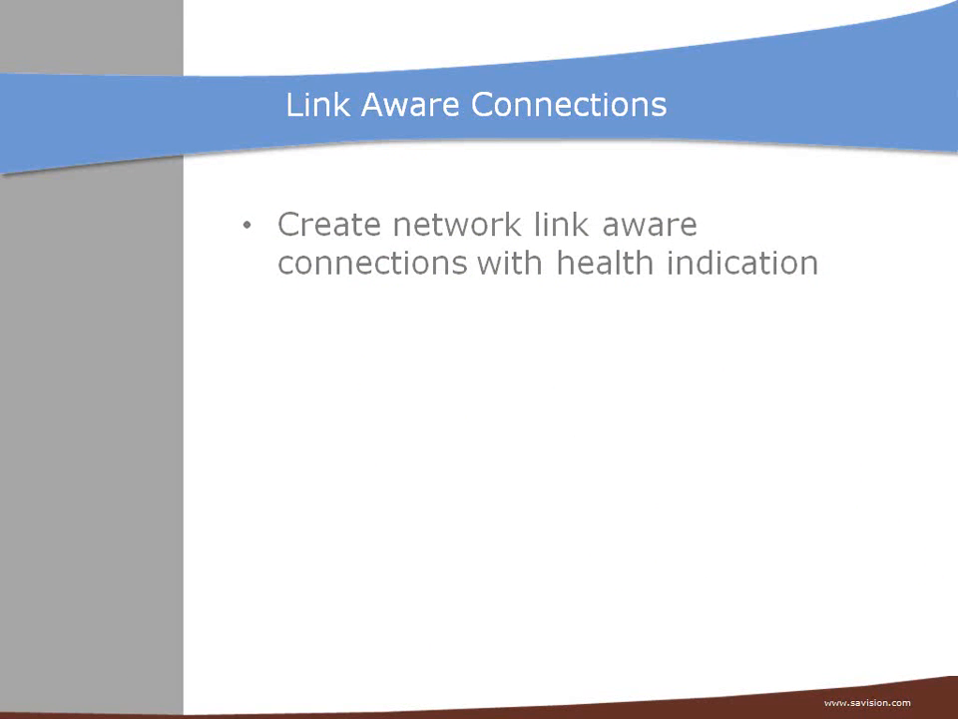
key(Right)
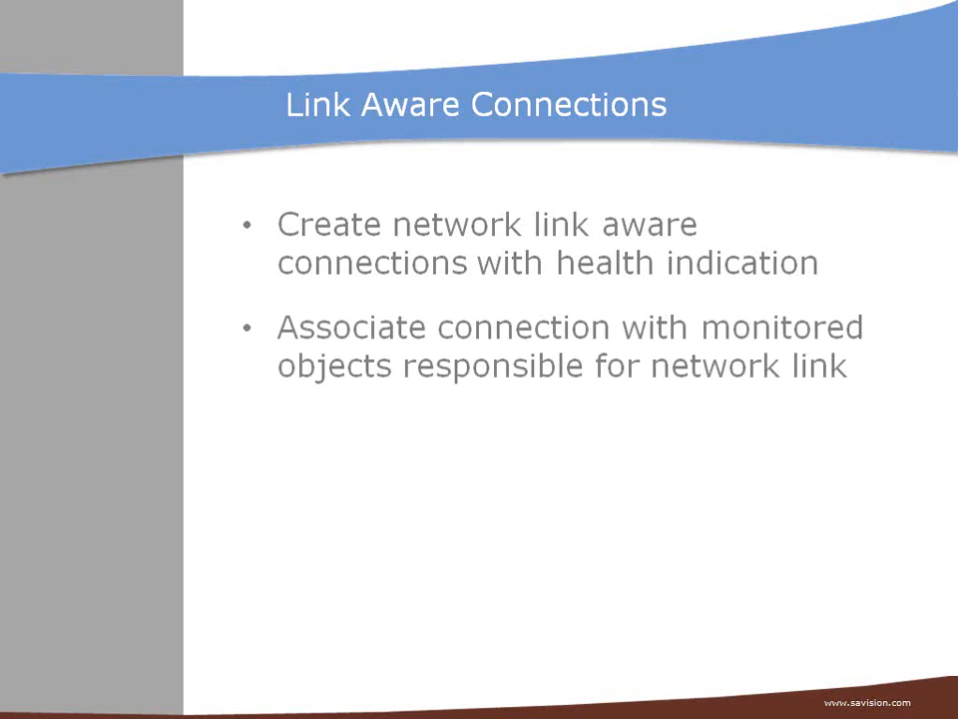
key(Right)
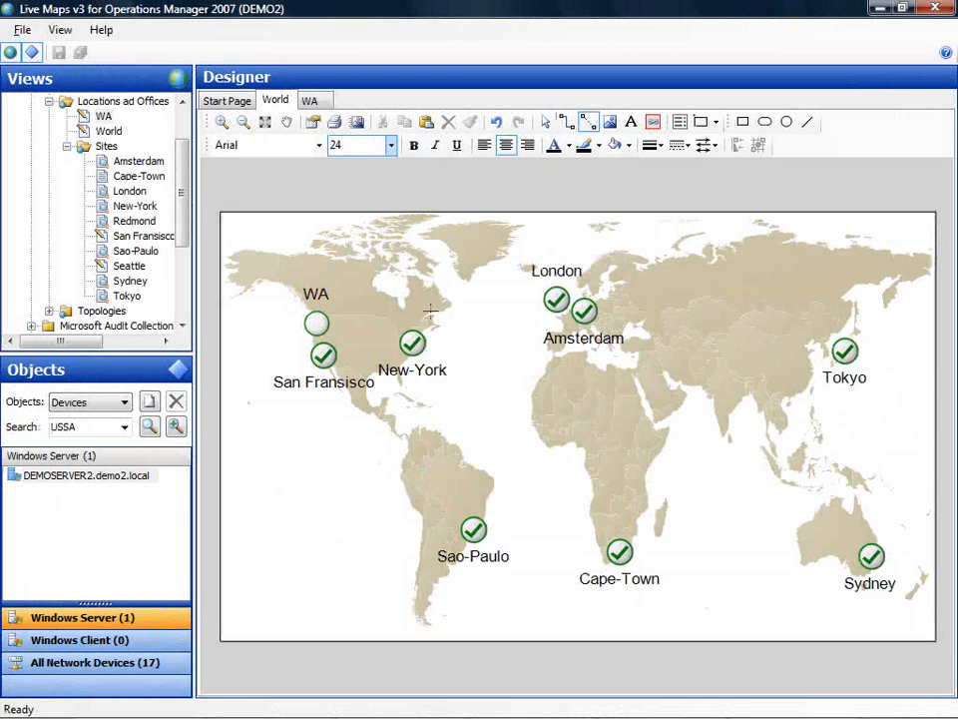
Step: Connect New-York to London with a straight connector and set its New-York endpoint to Serial 1 of USNYROUTER1
drag(411, 341, 556, 299)
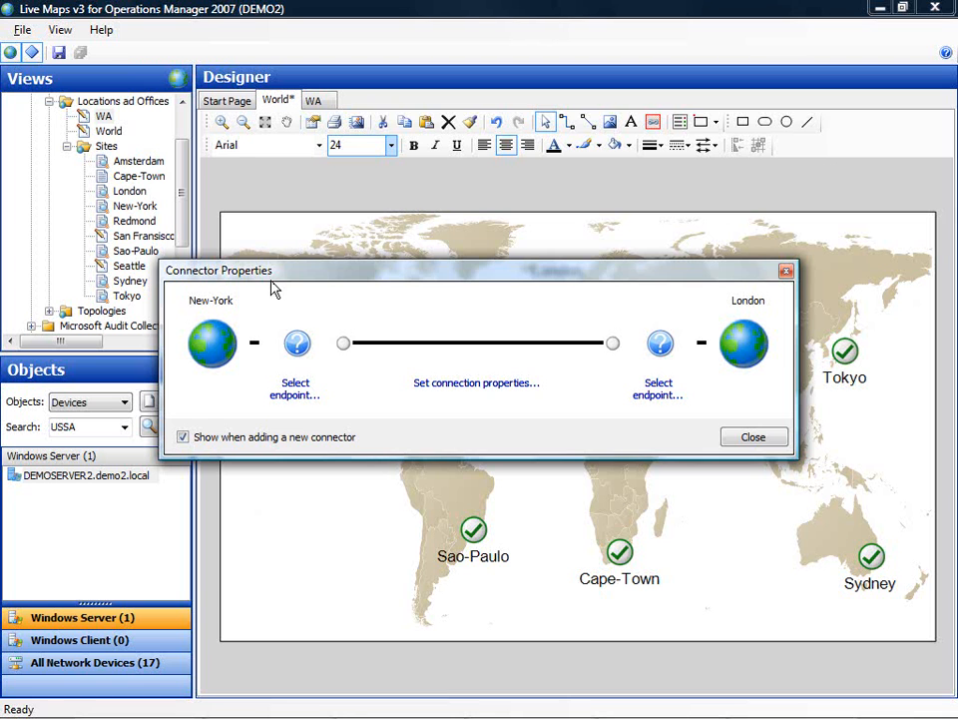
click(298, 399)
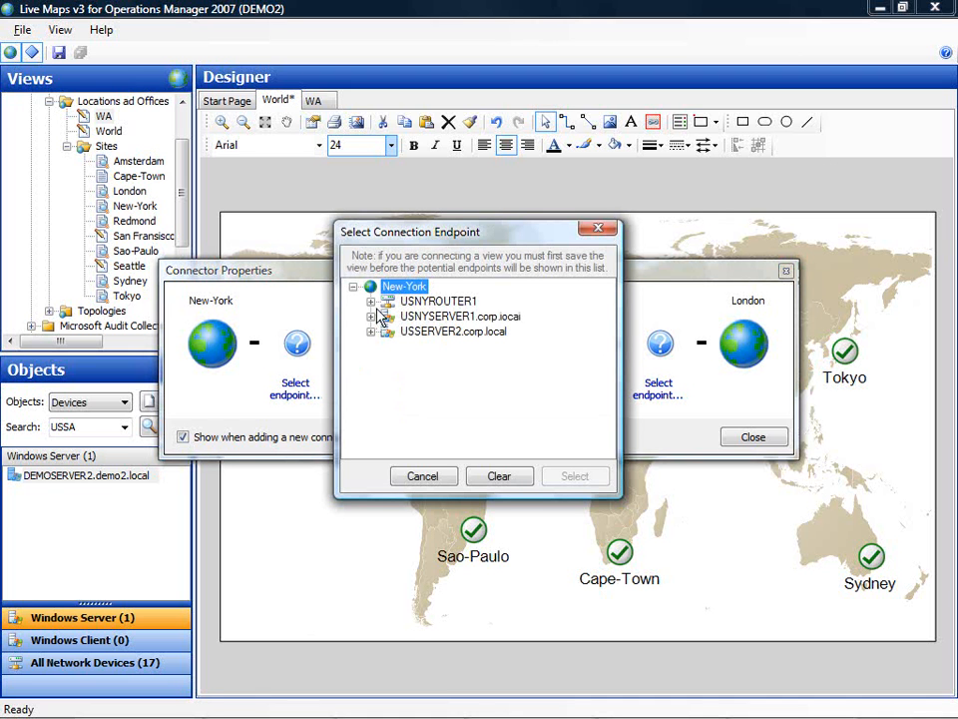
double_click(407, 302)
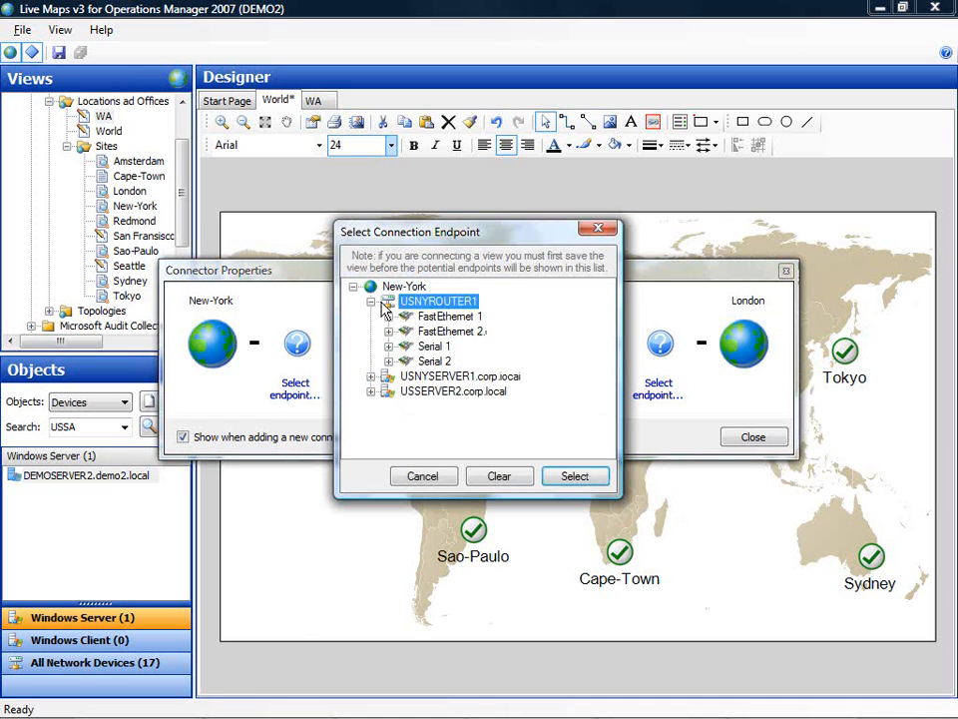
click(434, 347)
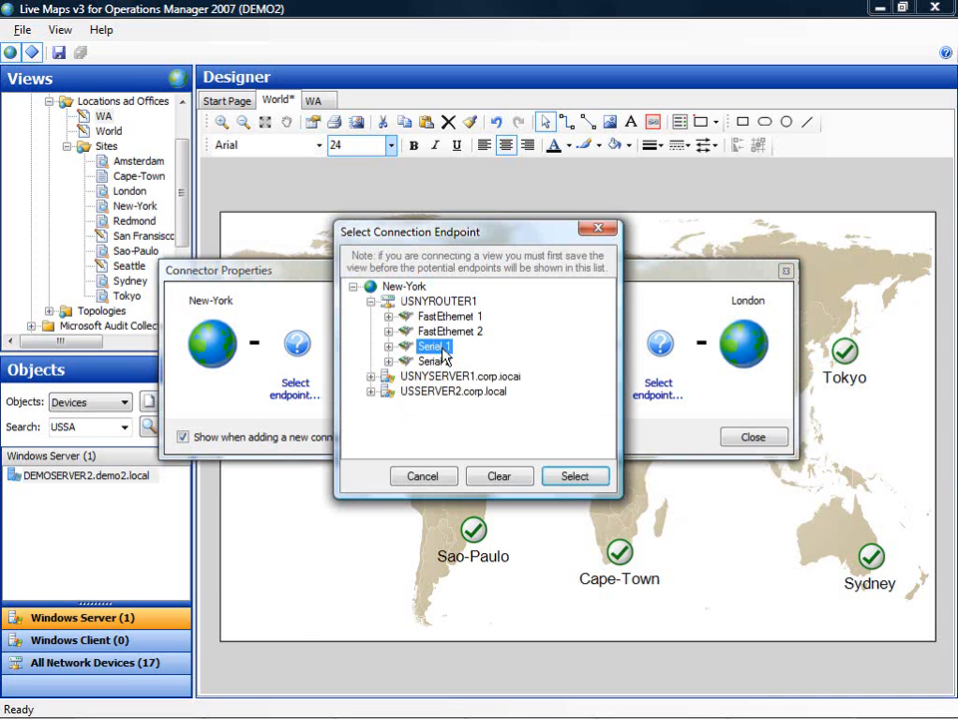
click(567, 477)
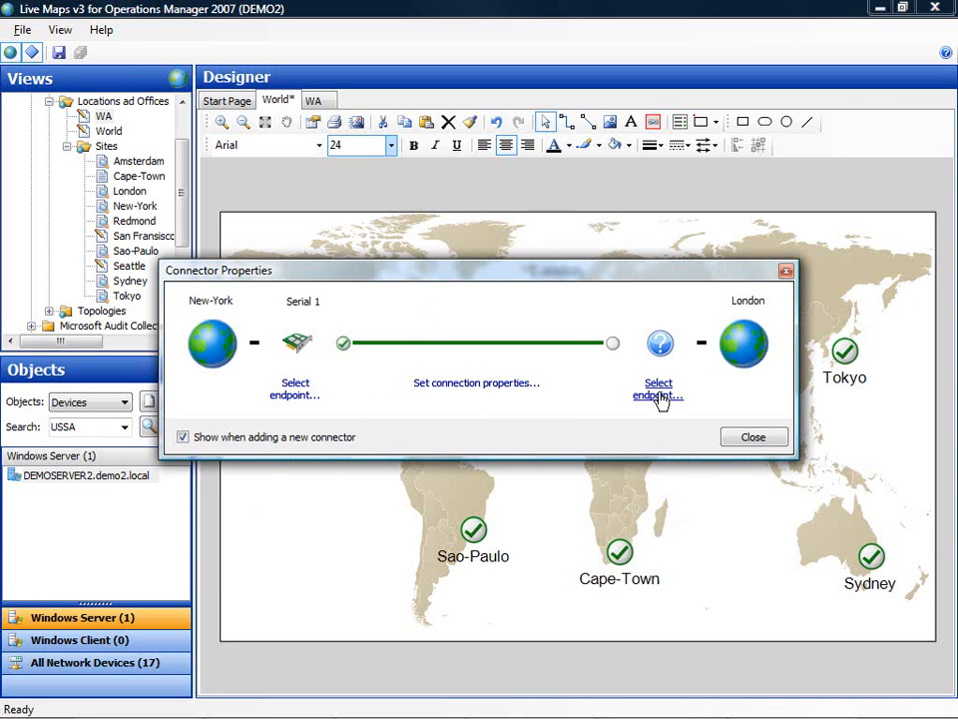
Step: Set the connector's London endpoint to Serial 1 of UKROUTER1
click(660, 397)
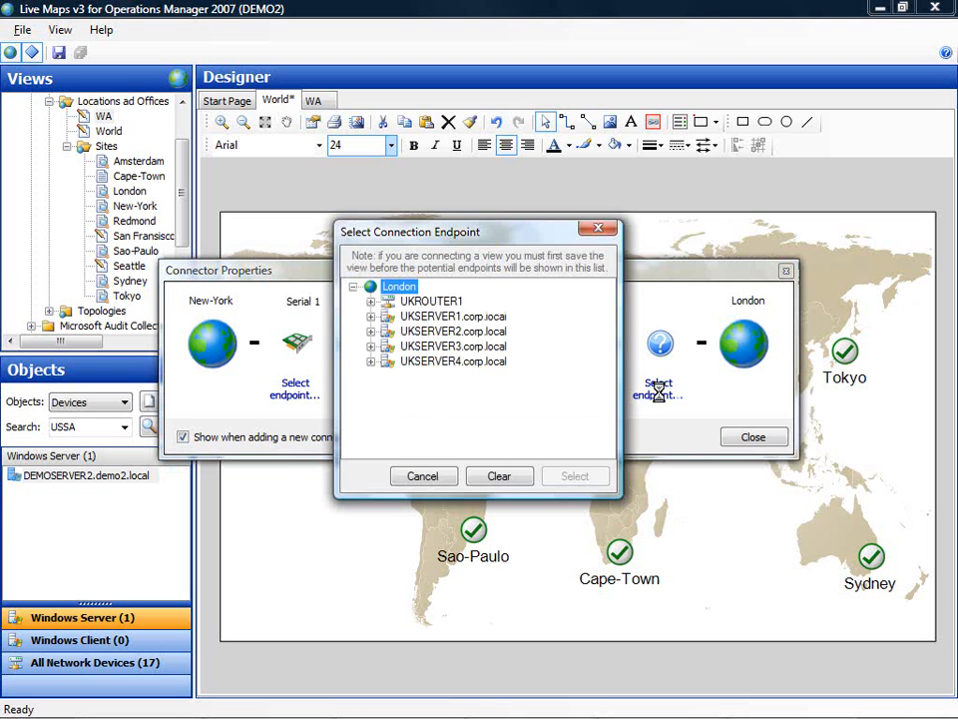
click(371, 302)
click(434, 347)
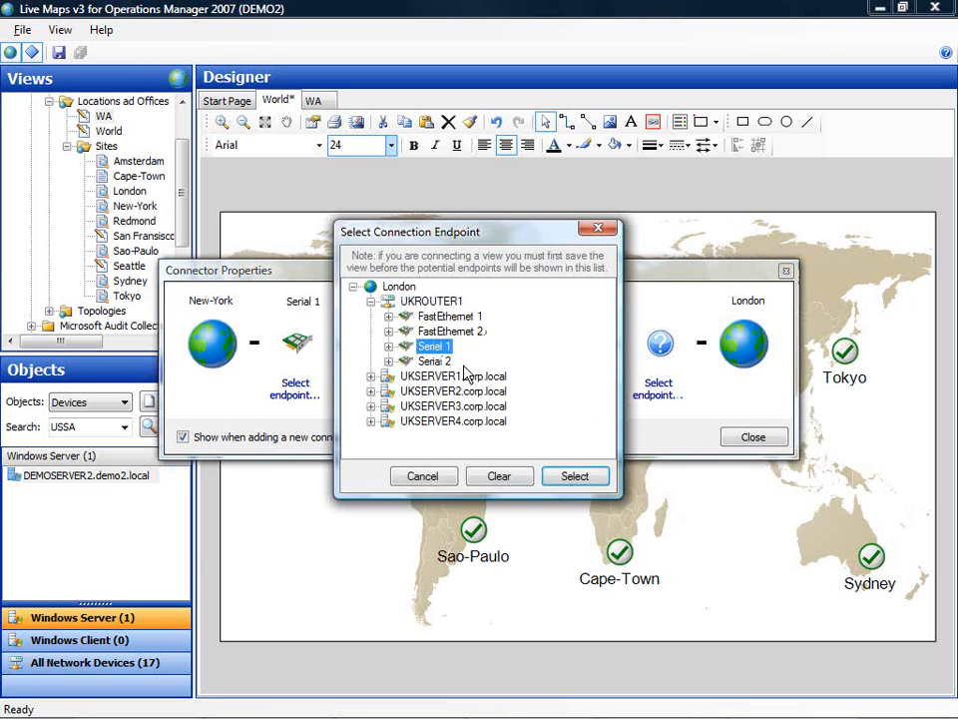
click(574, 478)
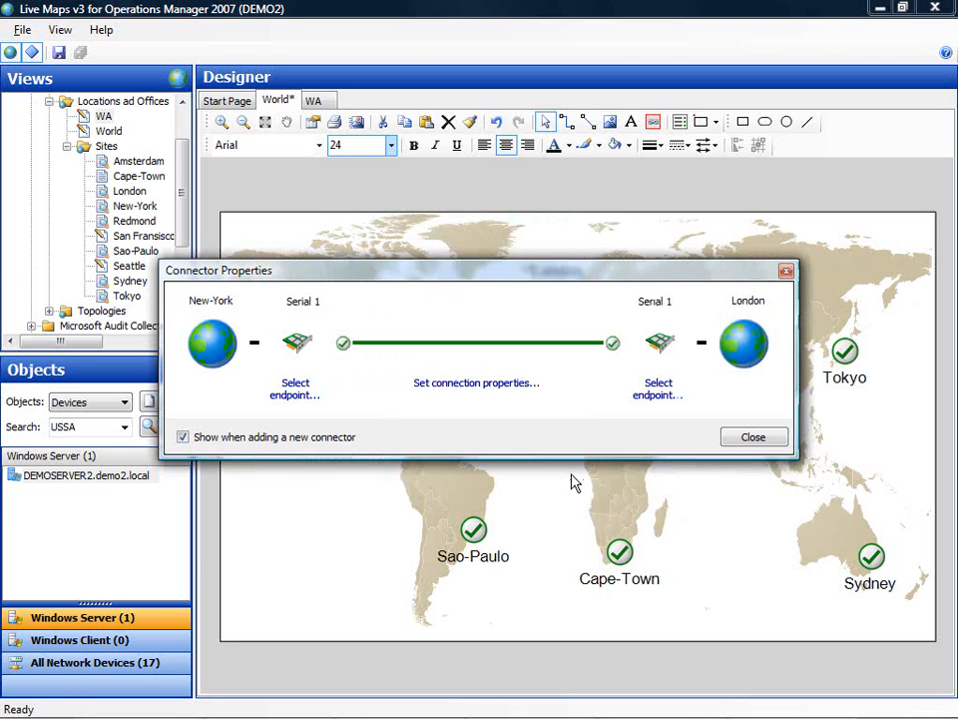
Step: Close the connector properties and apply a thicker line weight to the New-York to London connector
click(753, 440)
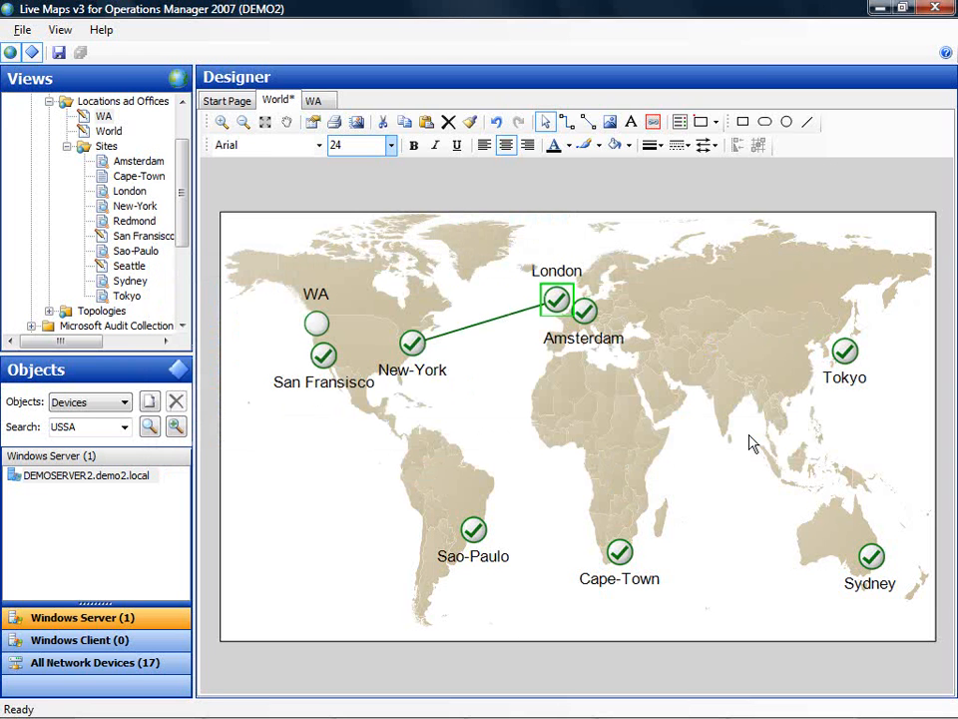
click(471, 327)
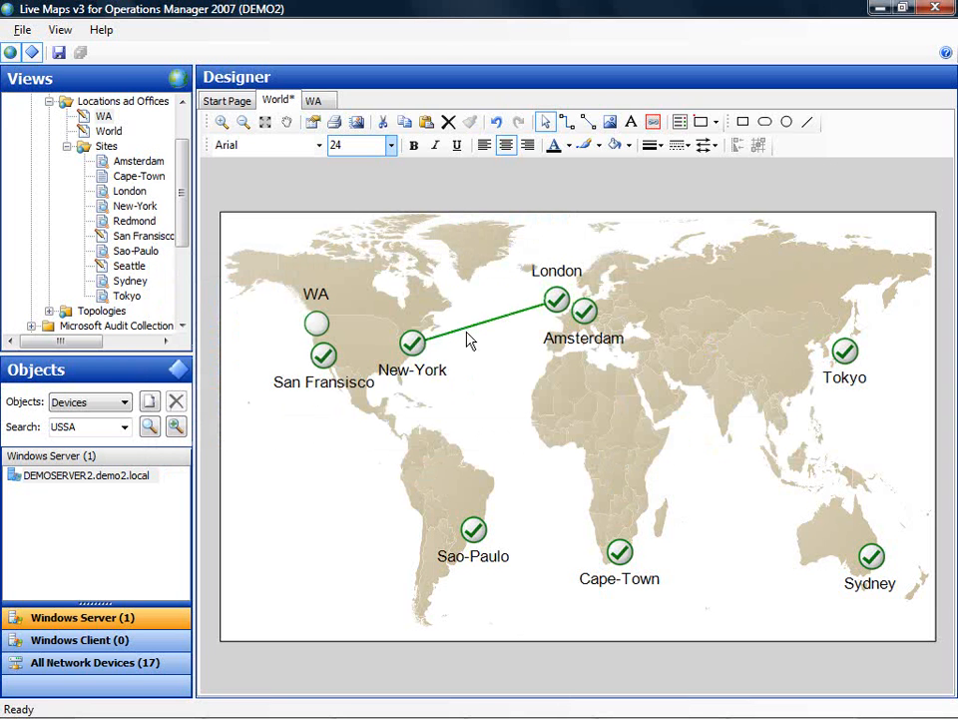
click(657, 145)
click(655, 238)
click(584, 312)
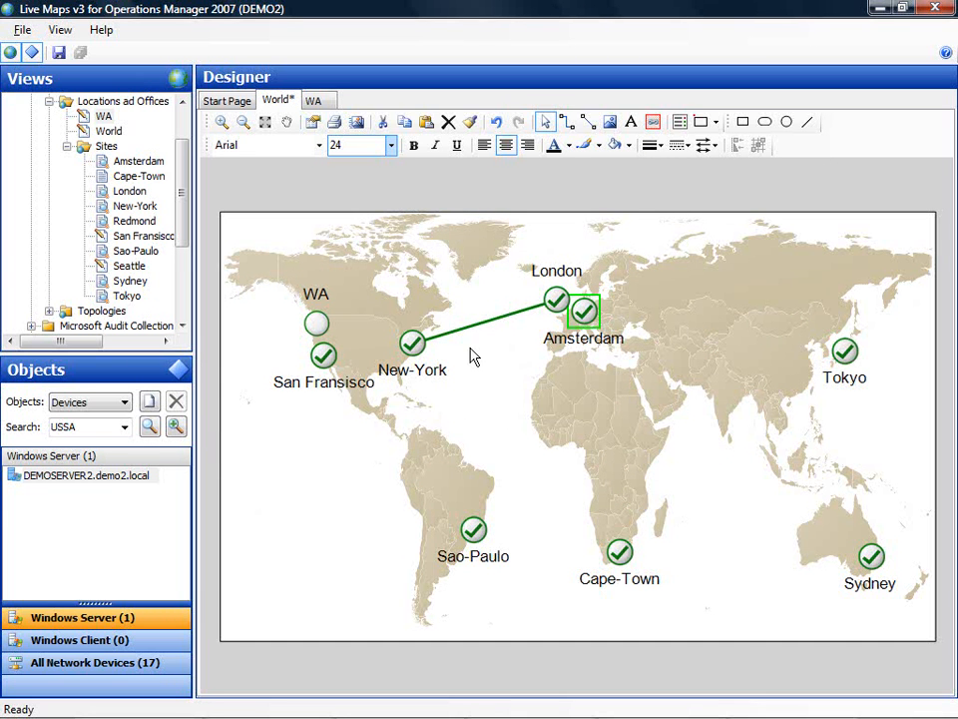
click(504, 359)
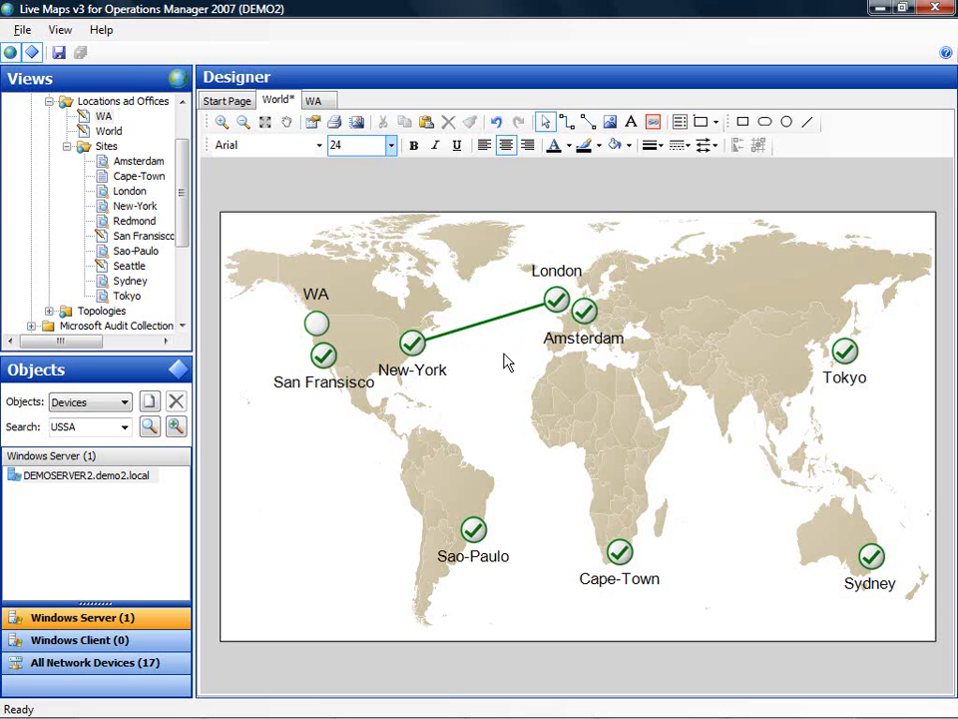
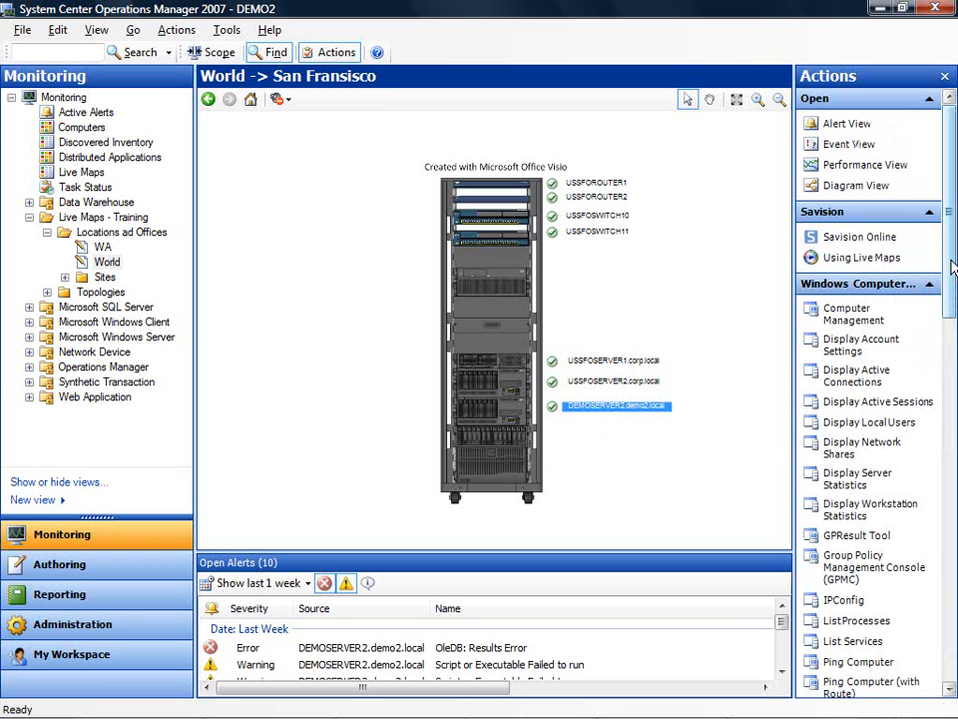
Step: In the Operations Manager console, inspect the health monitors of DEMOSERVER2.demo2.local in Health Explorer, and return to the World map
drag(952, 268, 954, 178)
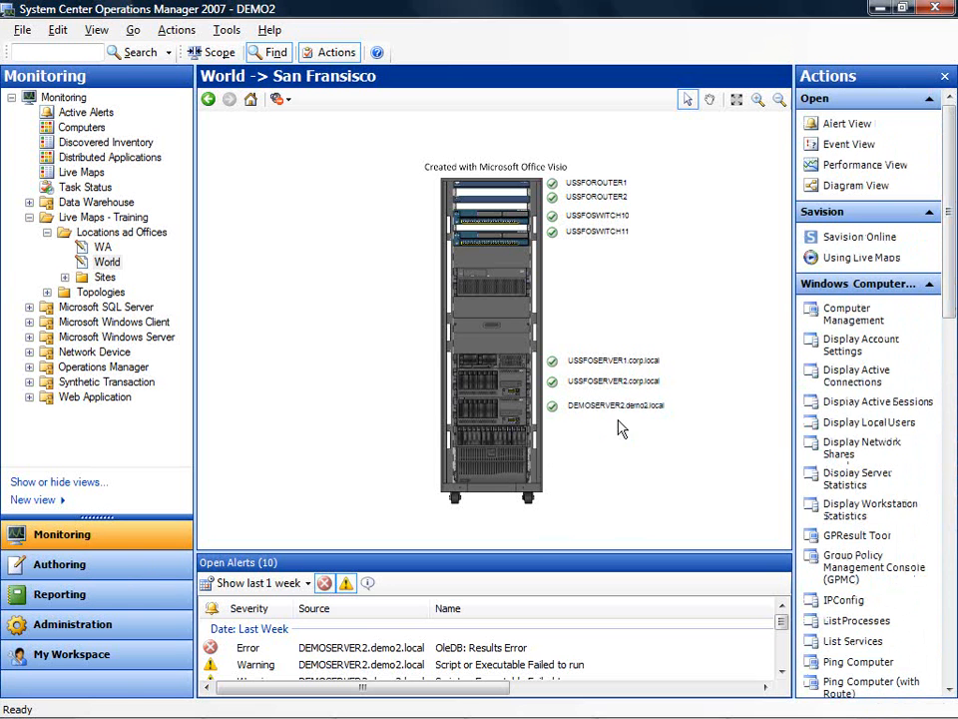
double_click(621, 409)
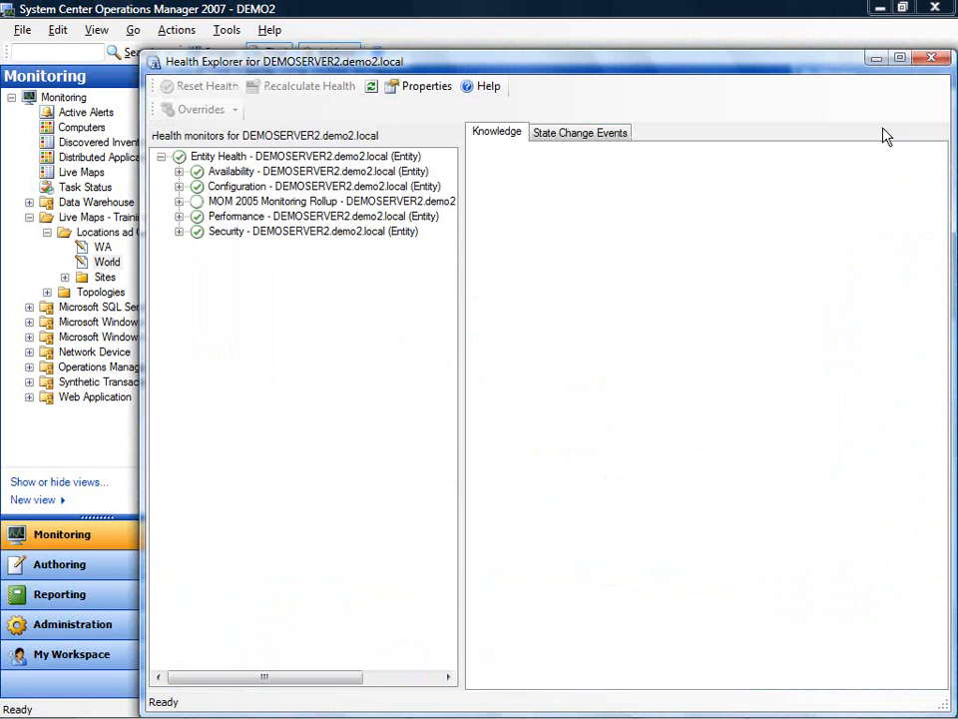
click(937, 63)
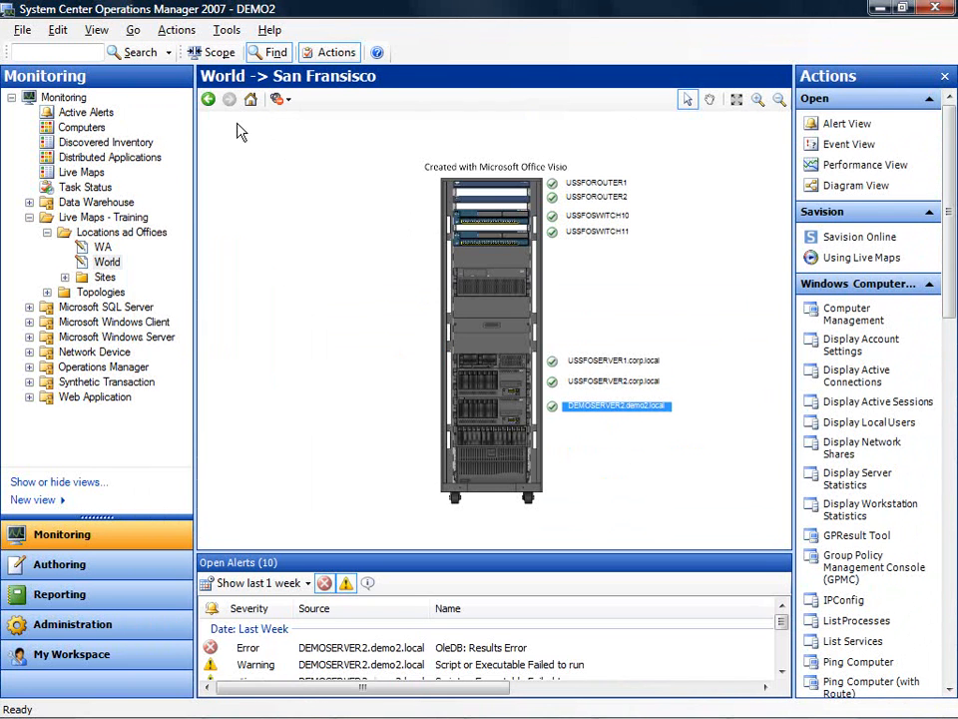
click(210, 101)
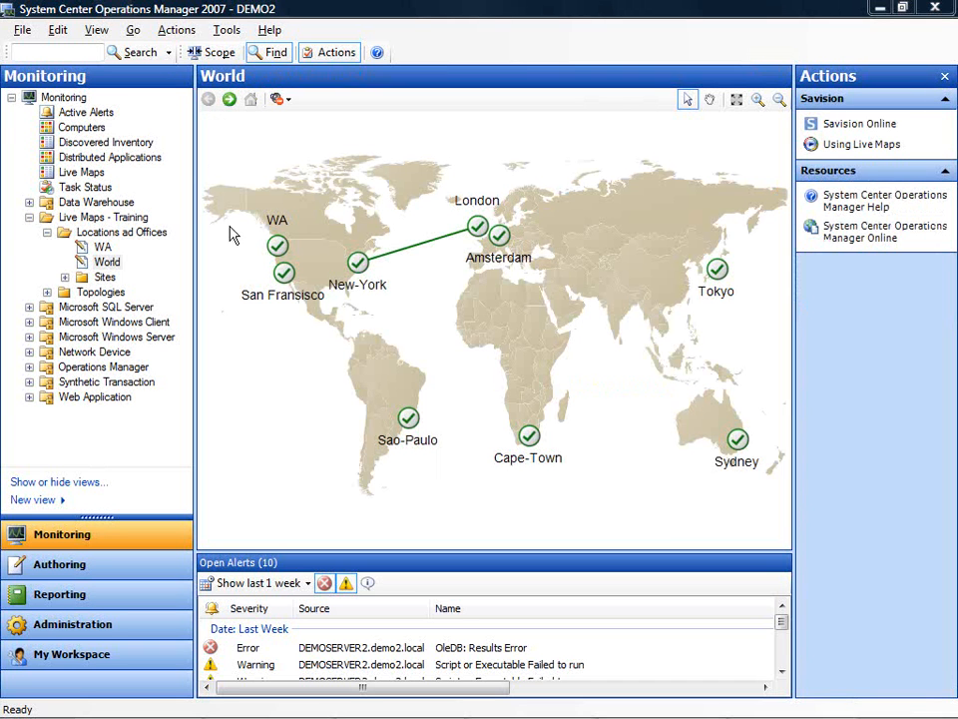
Step: Inspect the connector properties of the New-York to London link on the World map
mouse_move(414, 258)
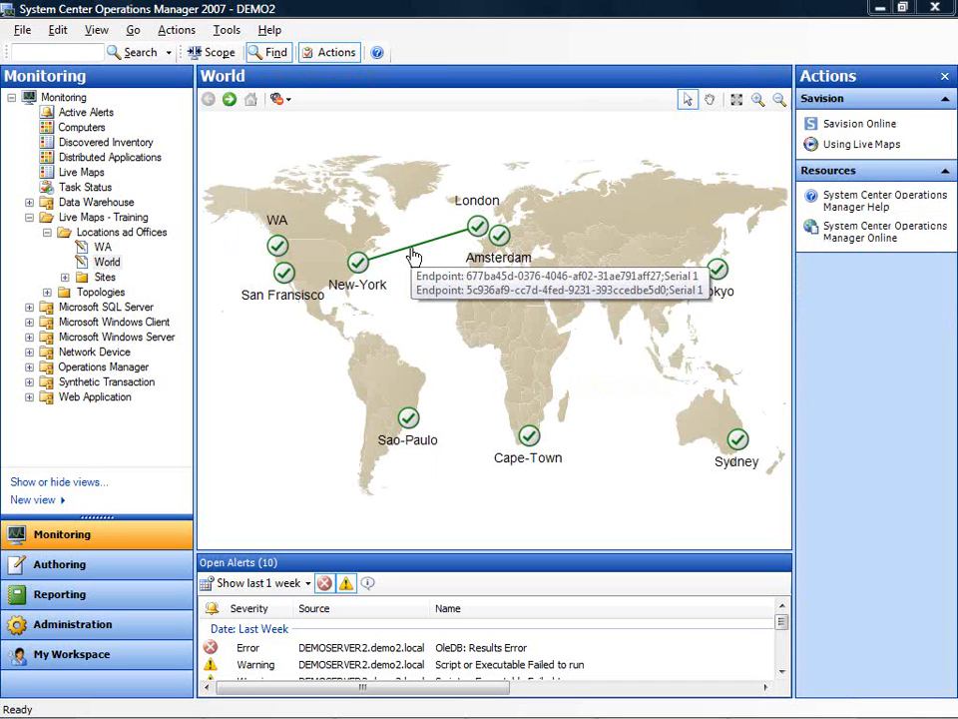
double_click(411, 257)
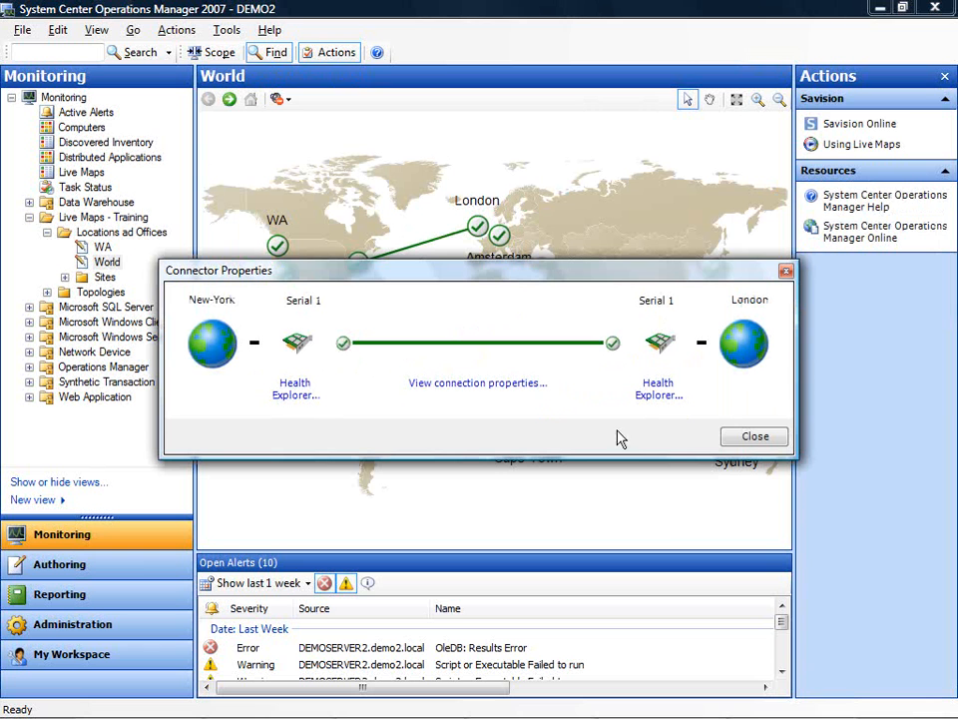
click(754, 440)
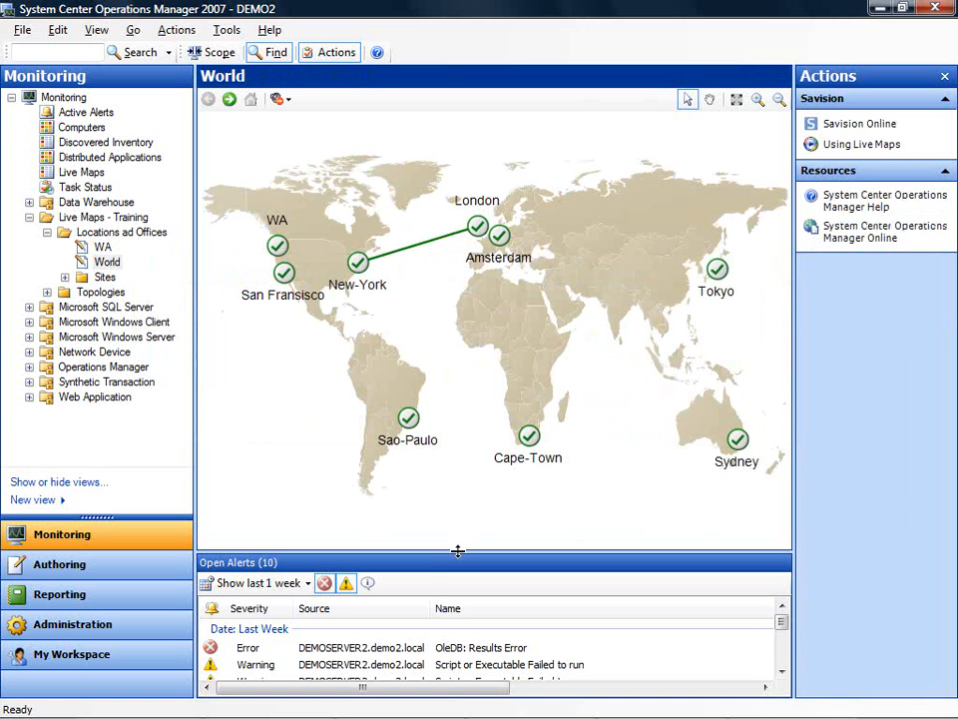
Step: Enlarge the Open Alerts area, try hiding and restoring warning alerts, and review the available alert periods
drag(457, 551, 467, 521)
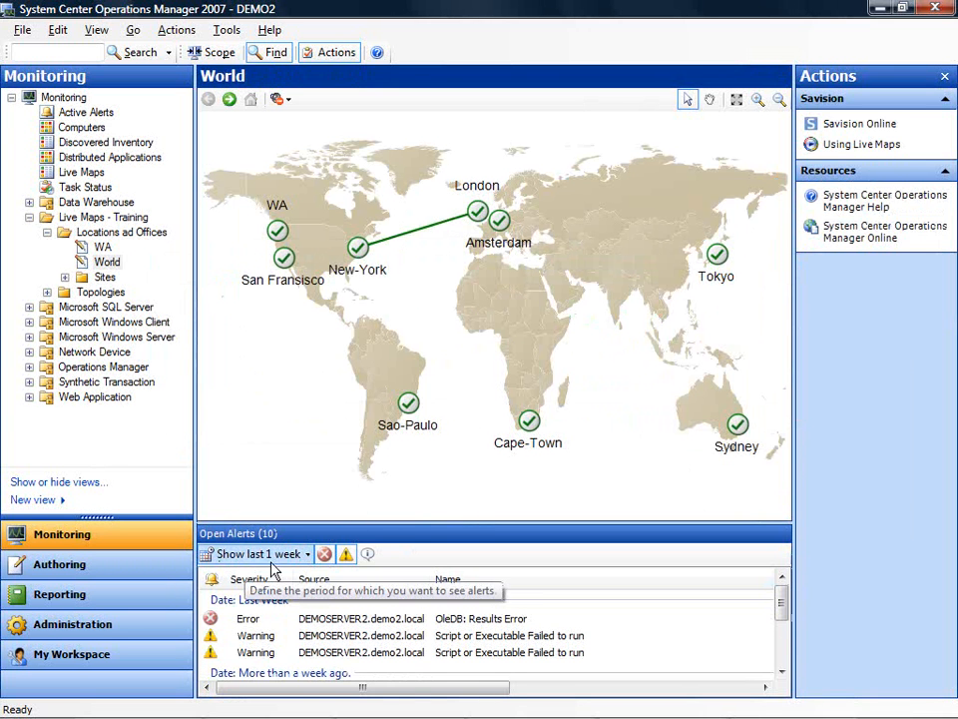
click(347, 557)
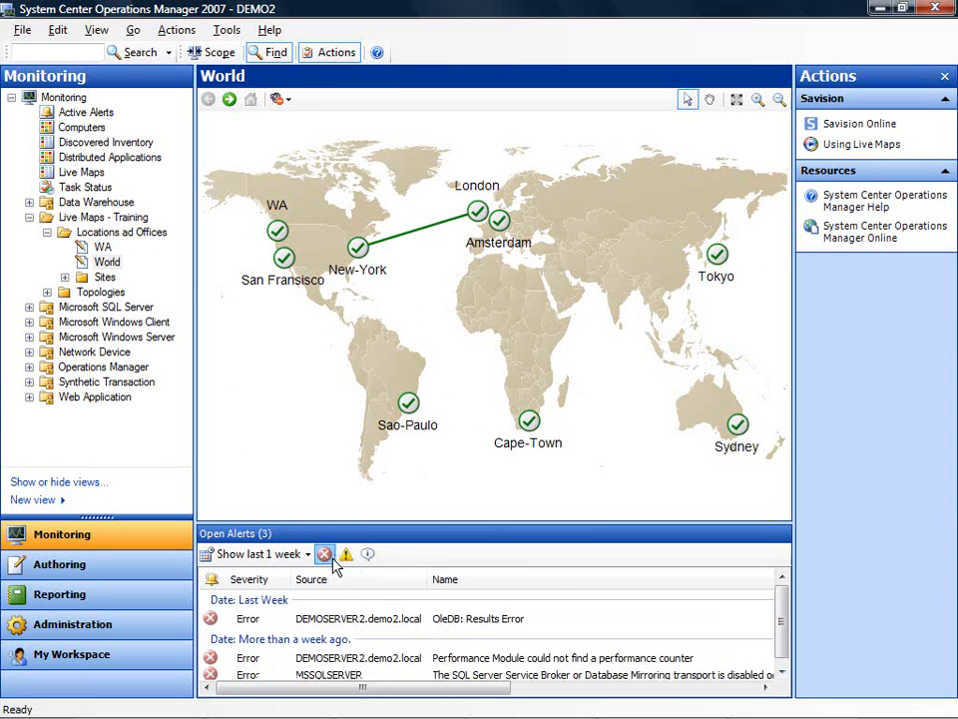
click(346, 556)
click(307, 556)
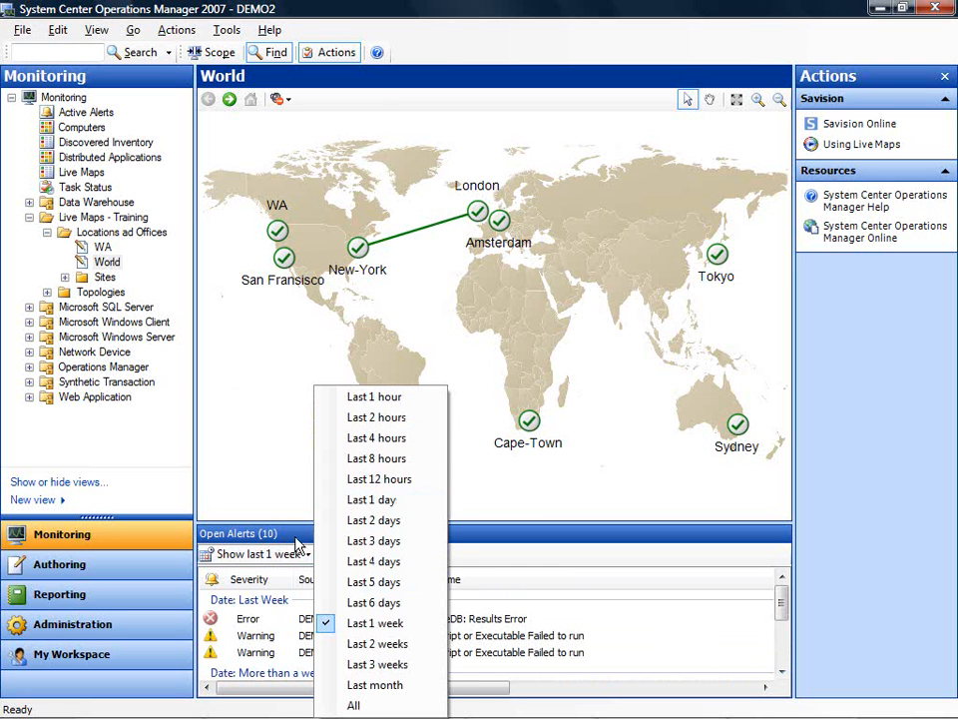
click(297, 544)
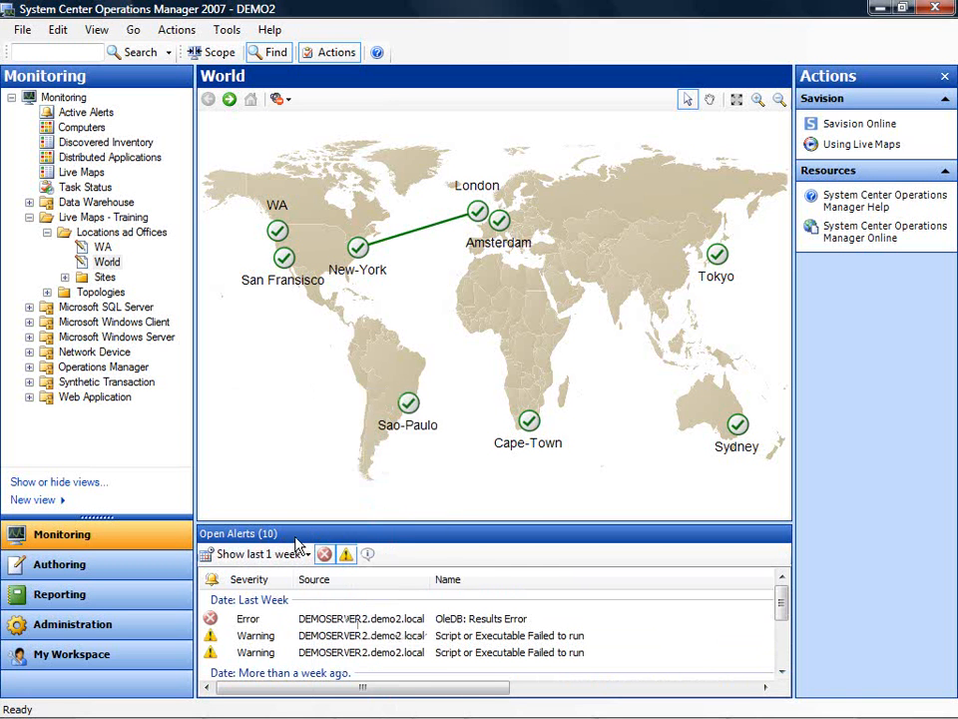
Step: Enable playing a sound on alert or state change for the World map
click(288, 103)
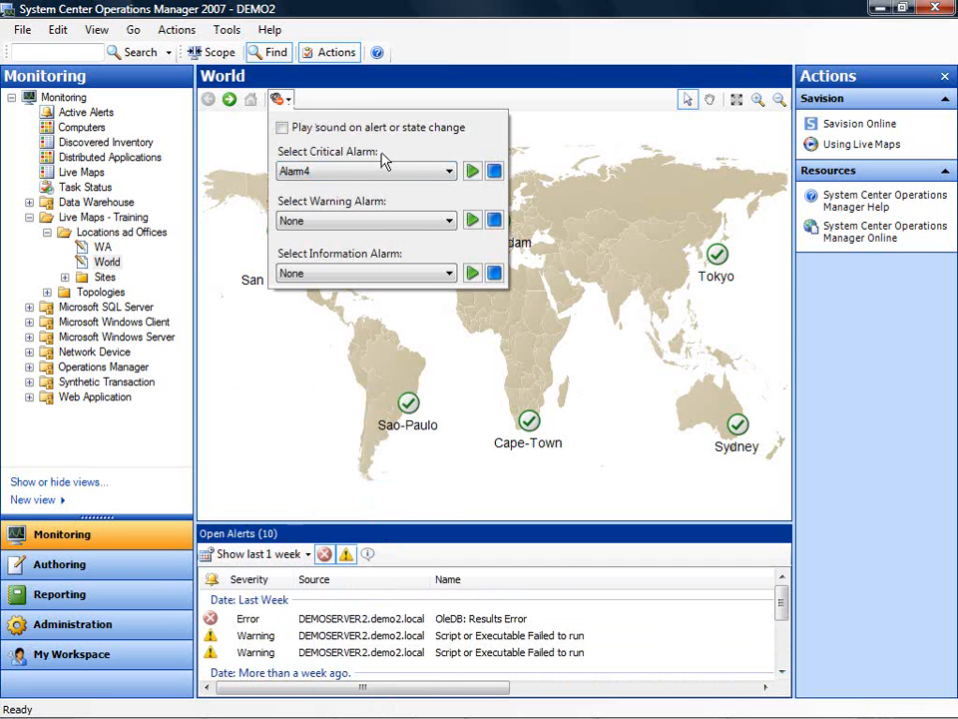
click(282, 127)
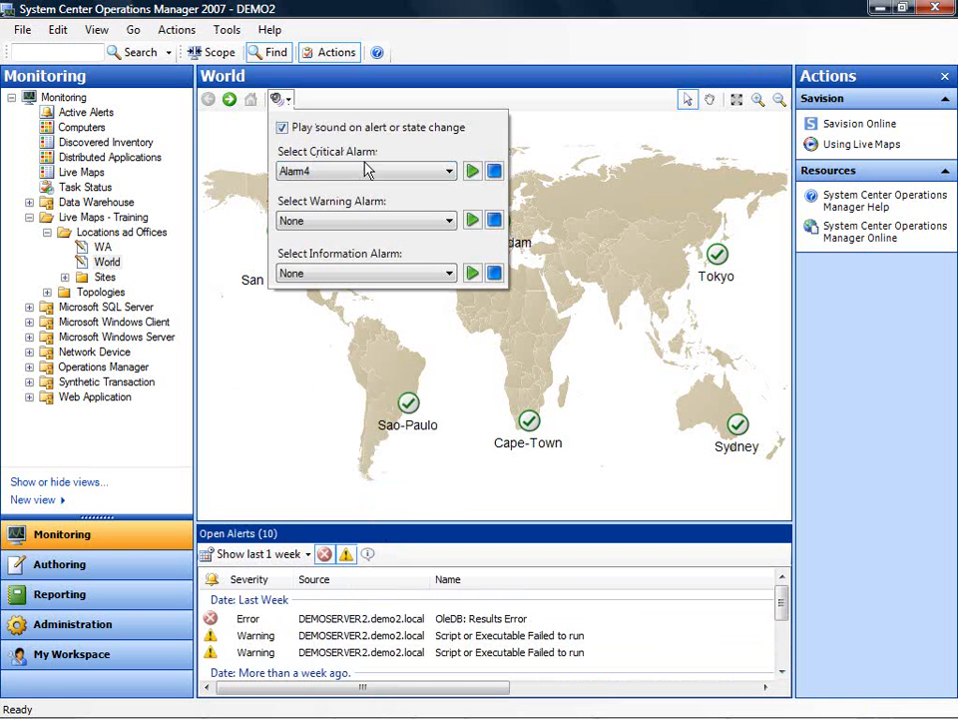
click(539, 175)
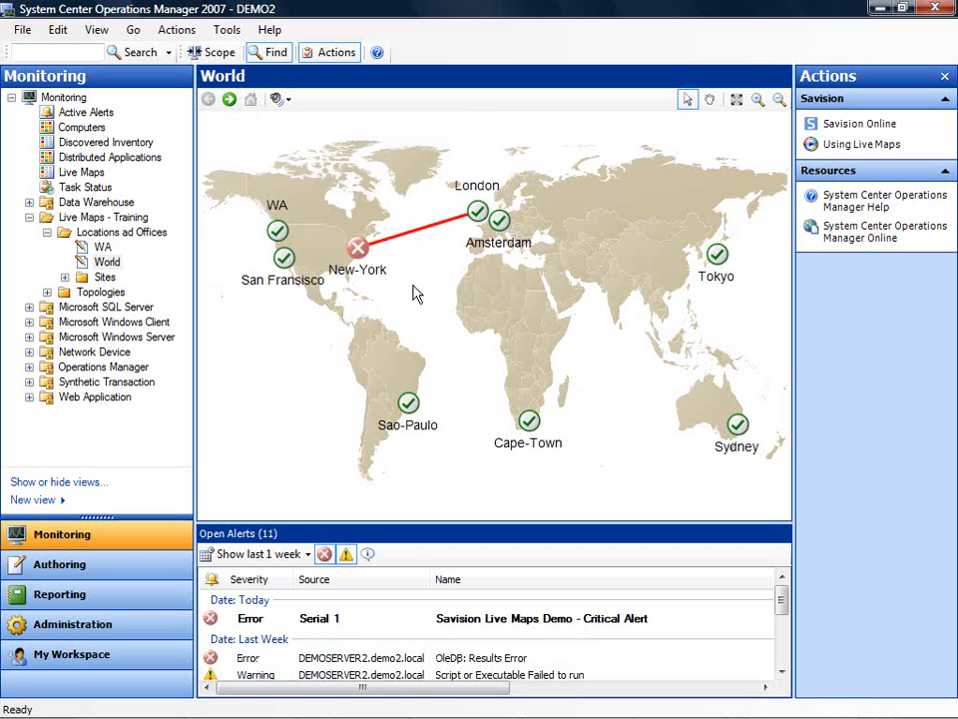
Step: Drill into the New-York site to examine its computers and router, and return to the World map
click(354, 272)
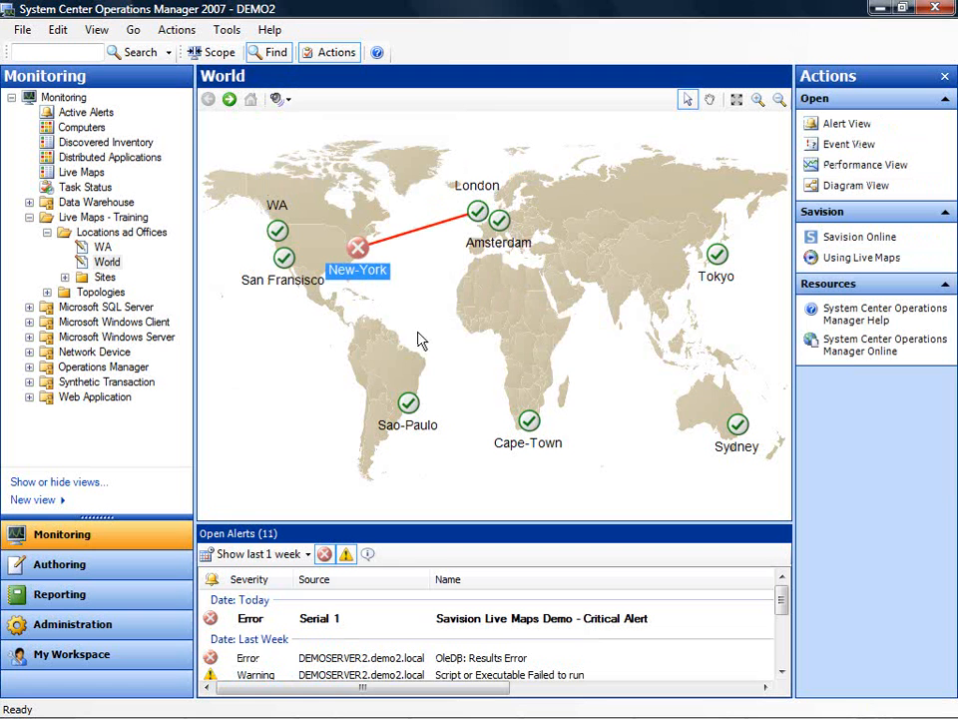
mouse_move(365, 280)
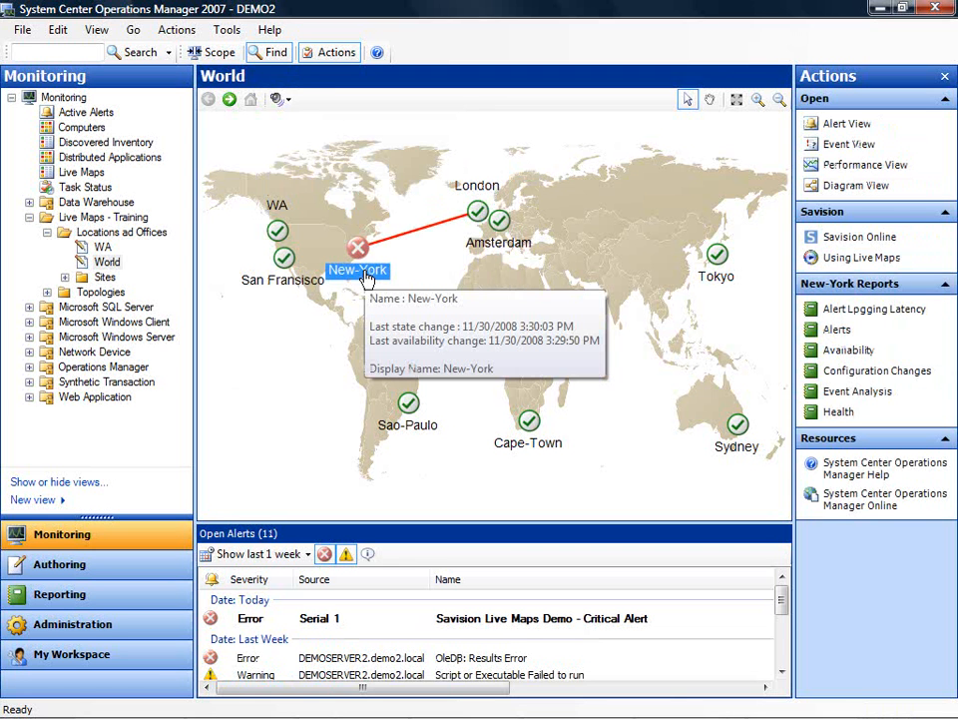
double_click(366, 279)
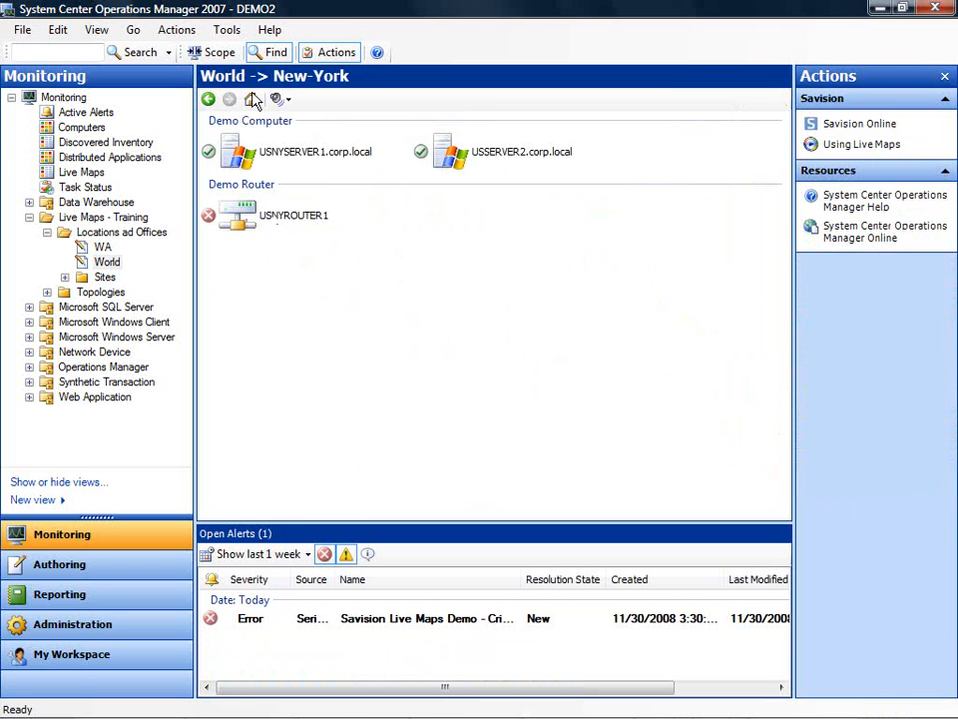
click(209, 100)
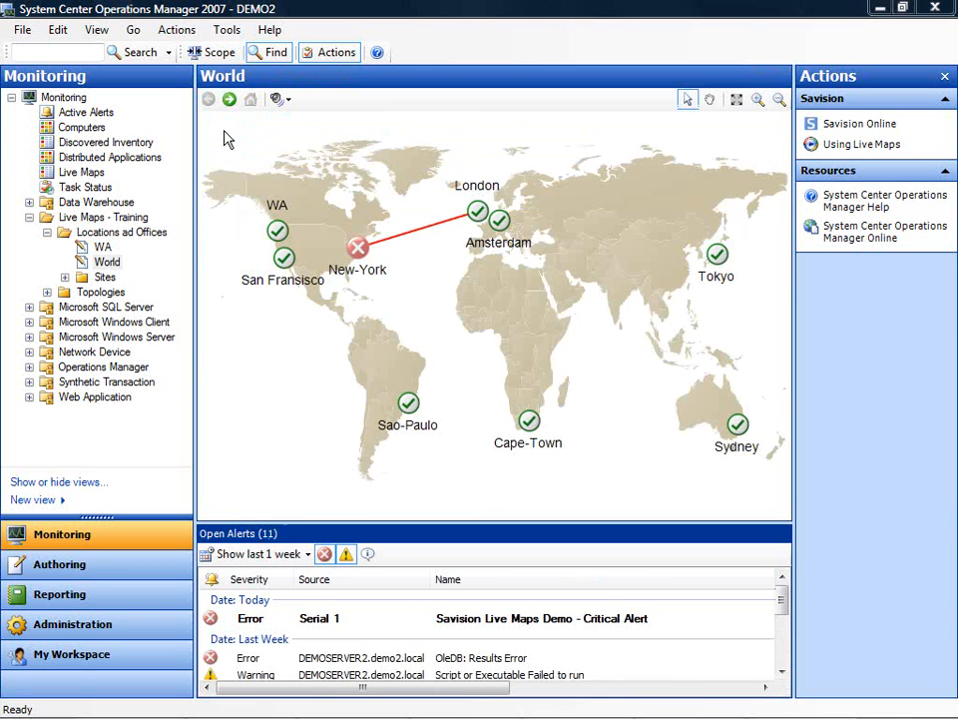
Step: Examine the New-York to London connector and the health monitors of its New-York Serial 1 endpoint
double_click(406, 241)
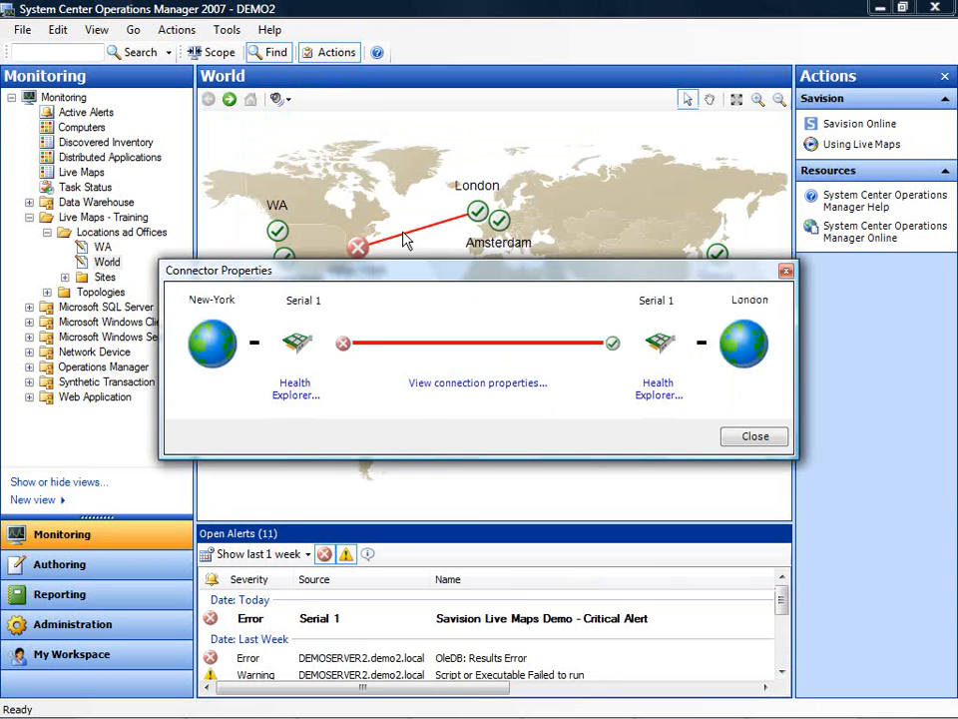
click(302, 392)
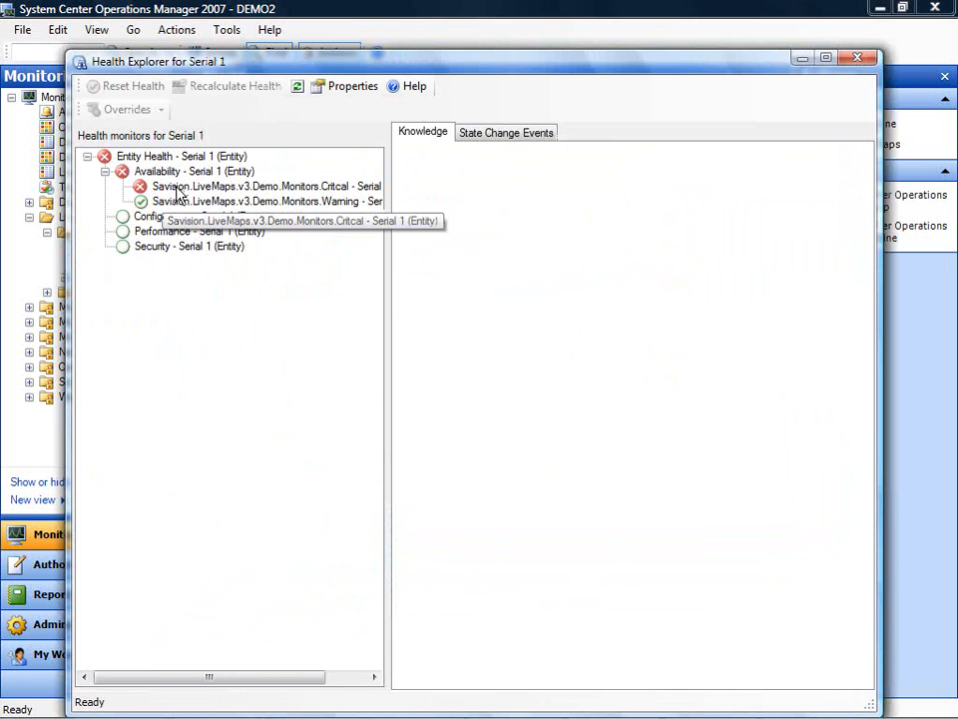
click(865, 62)
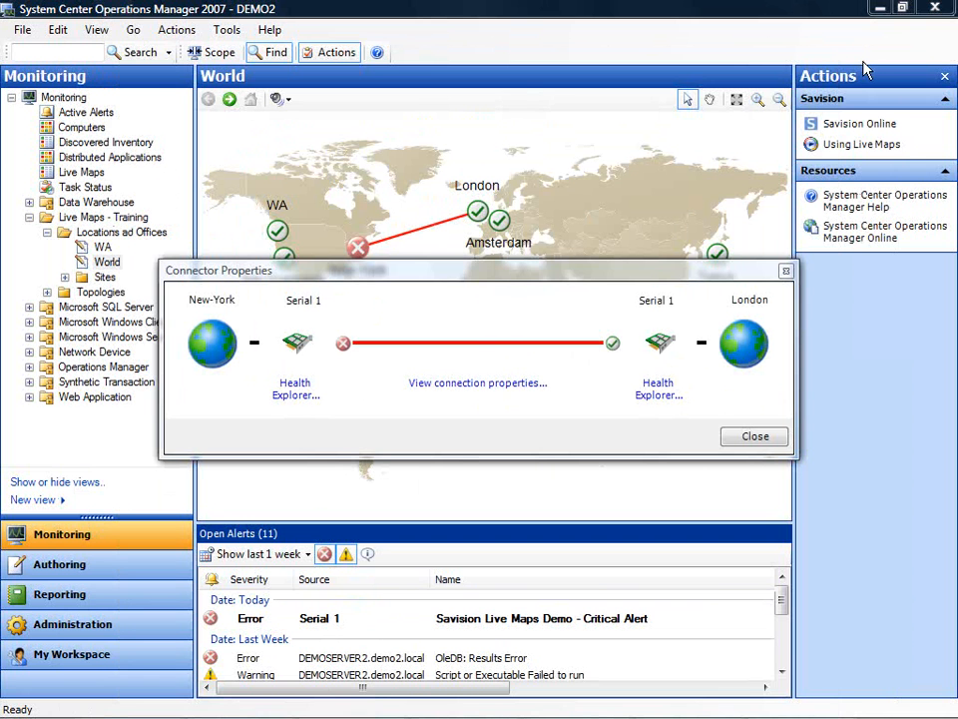
click(755, 437)
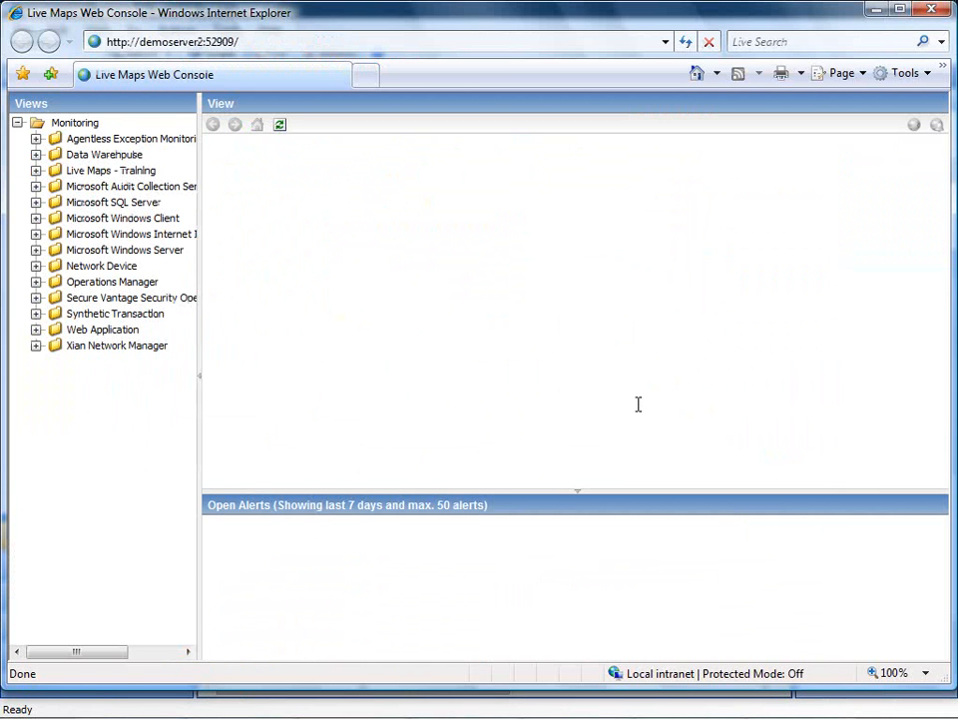
Step: In the Live Maps Web Console, display the World view from Locations ad Offices under Live Maps - Training
click(36, 171)
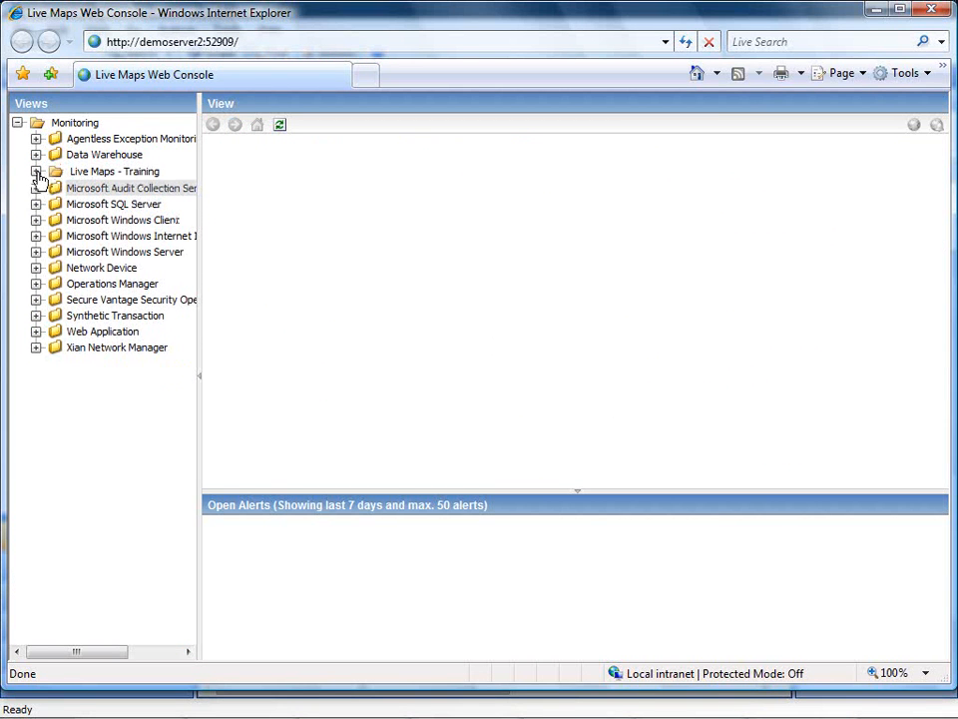
click(54, 186)
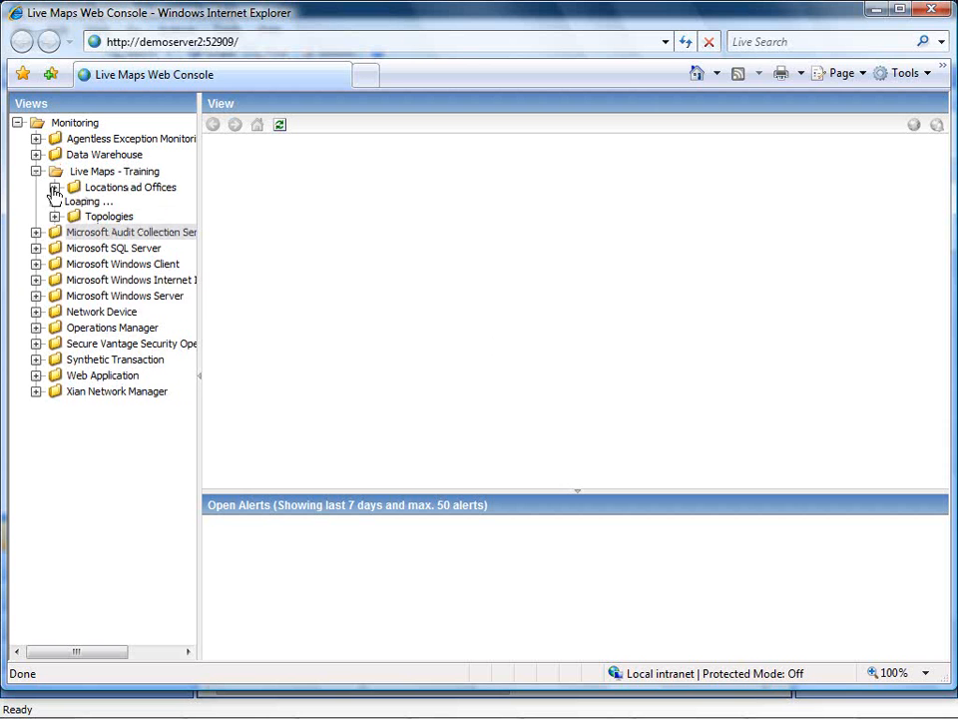
click(115, 224)
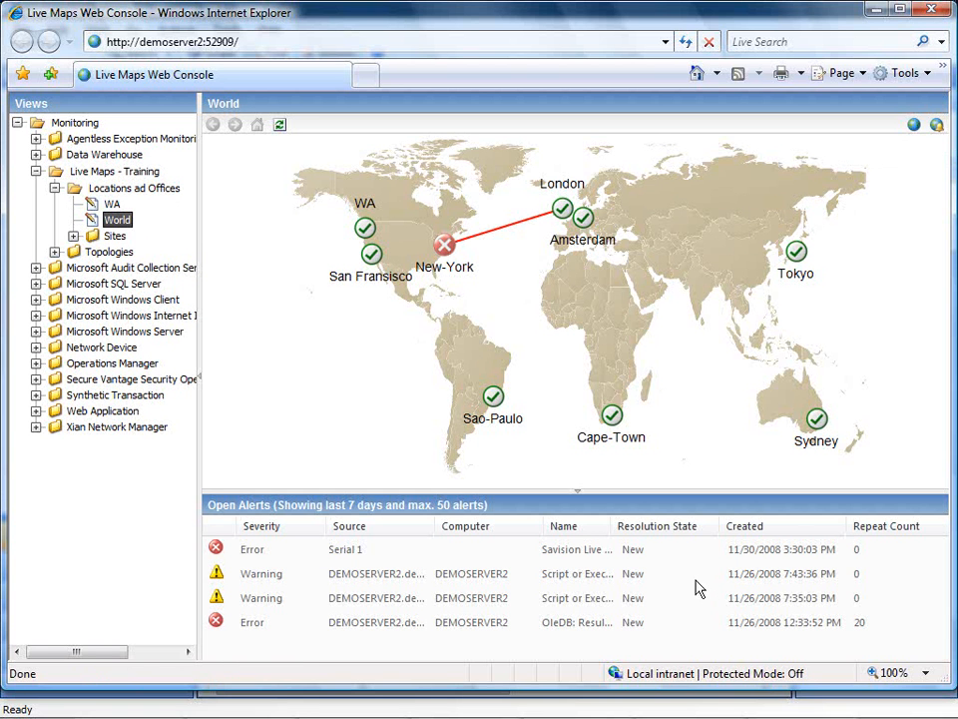
Step: Open the World view on its own page without the view tree, and highlight its direct web address
click(913, 129)
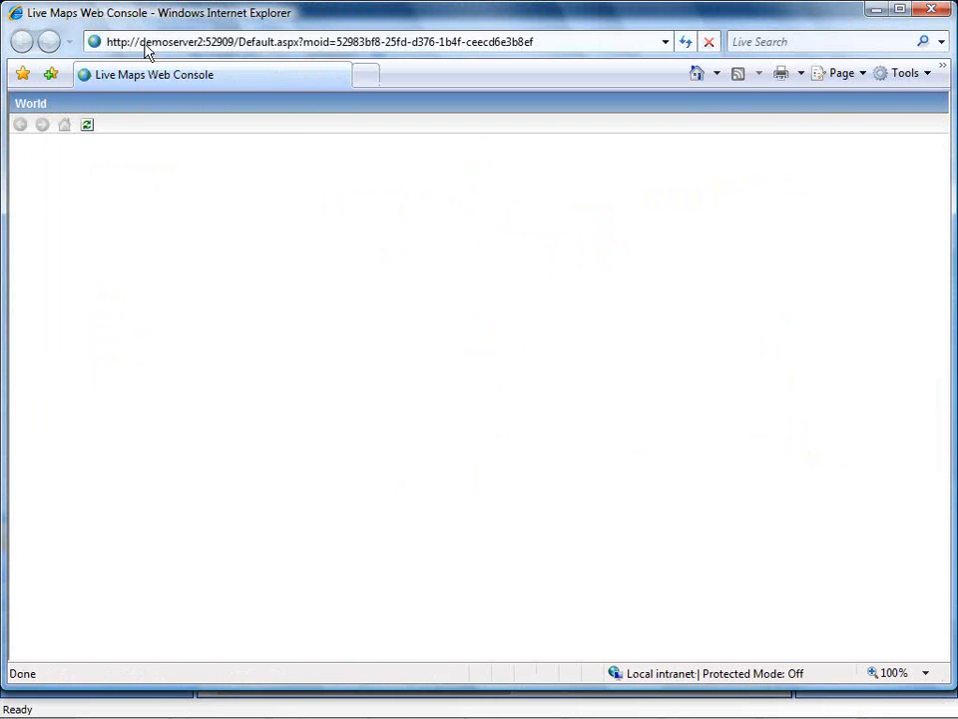
click(230, 45)
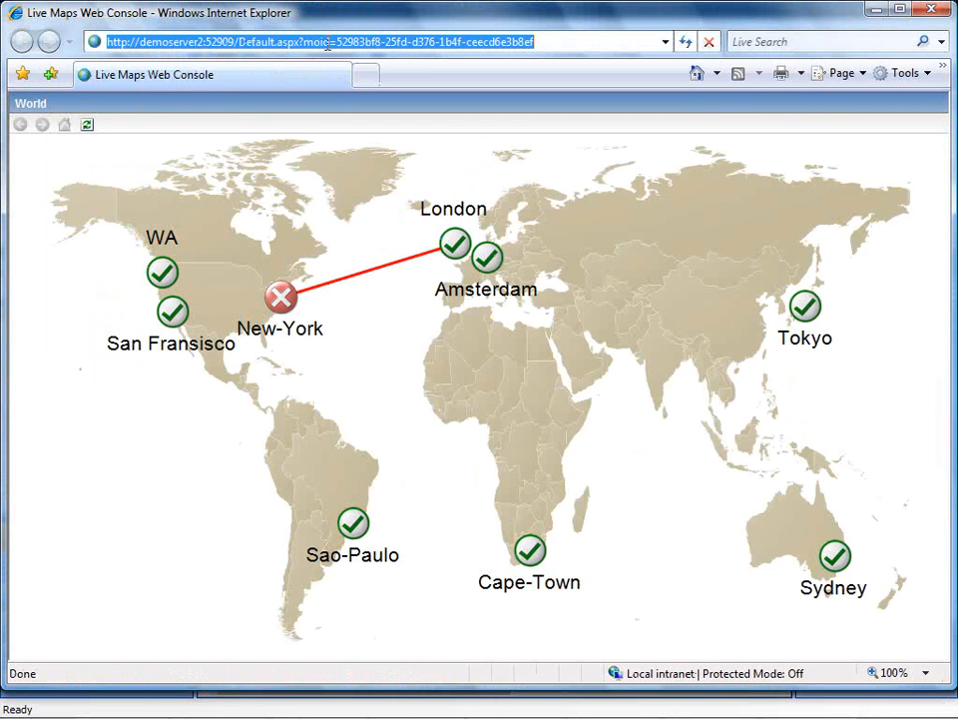
click(576, 40)
drag(576, 40, 105, 40)
click(556, 41)
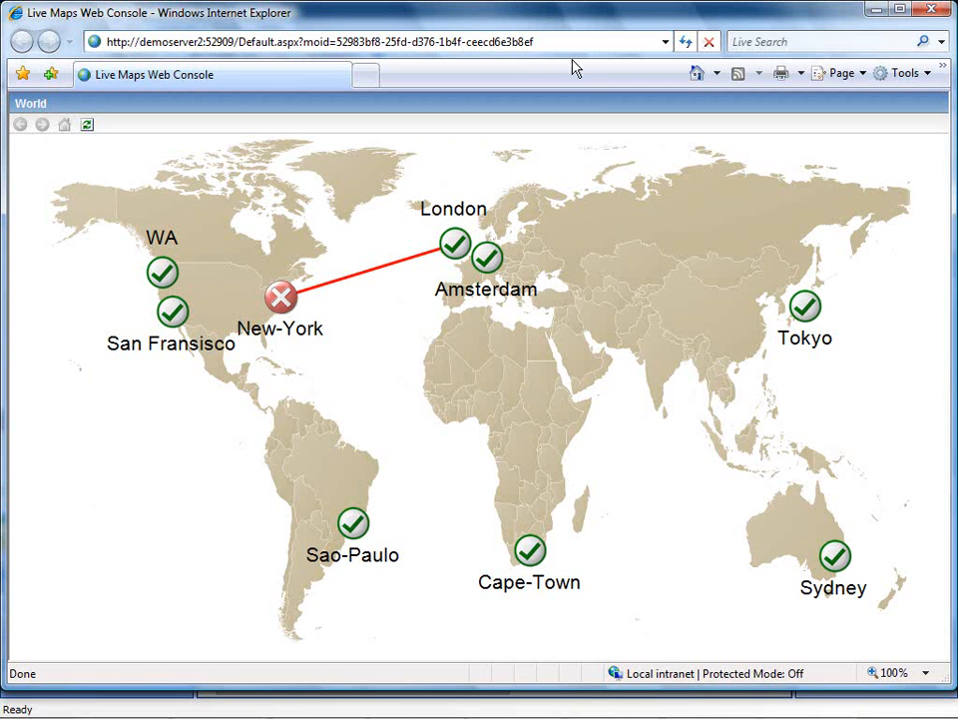
Step: Drill into San Fransisco, examine the Performance View of DEMOSERVER2.demo2.local, and close it
click(175, 317)
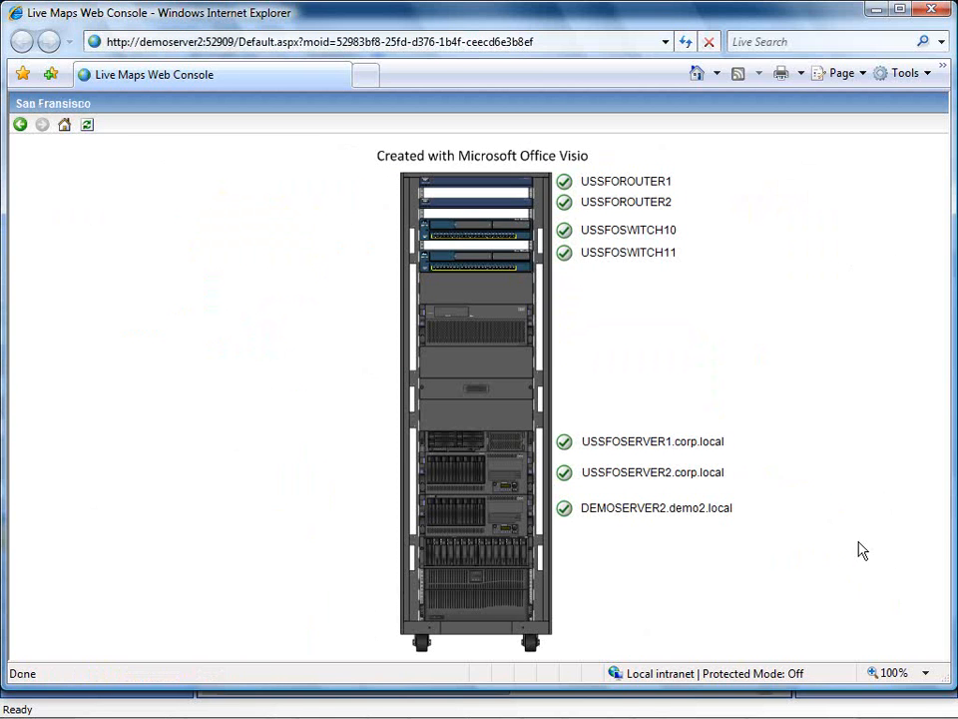
right_click(620, 513)
mouse_move(623, 527)
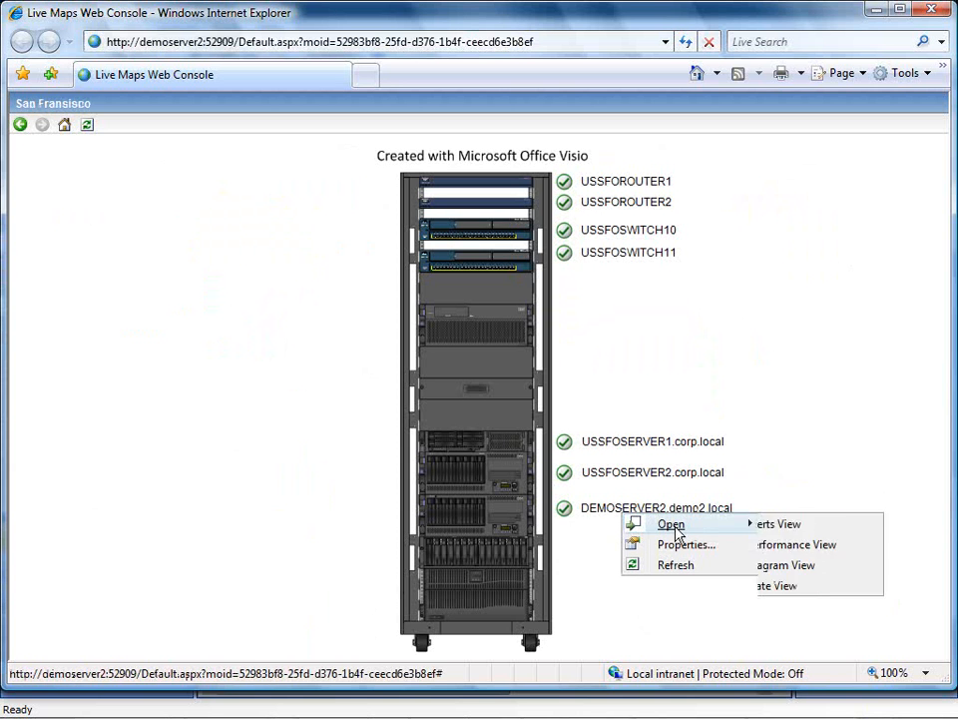
click(839, 547)
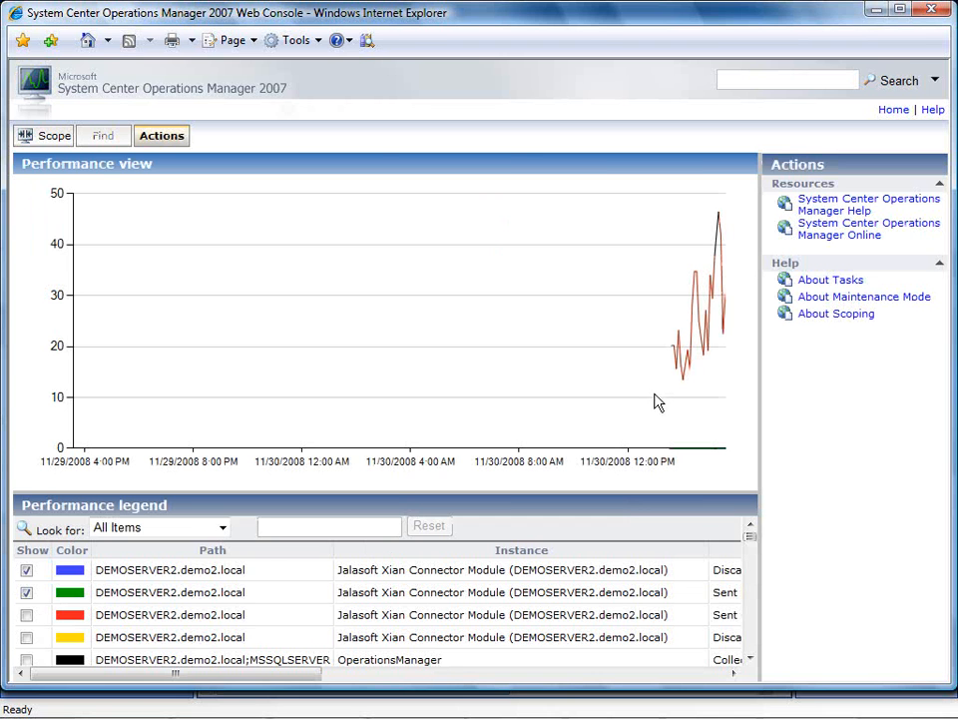
click(934, 10)
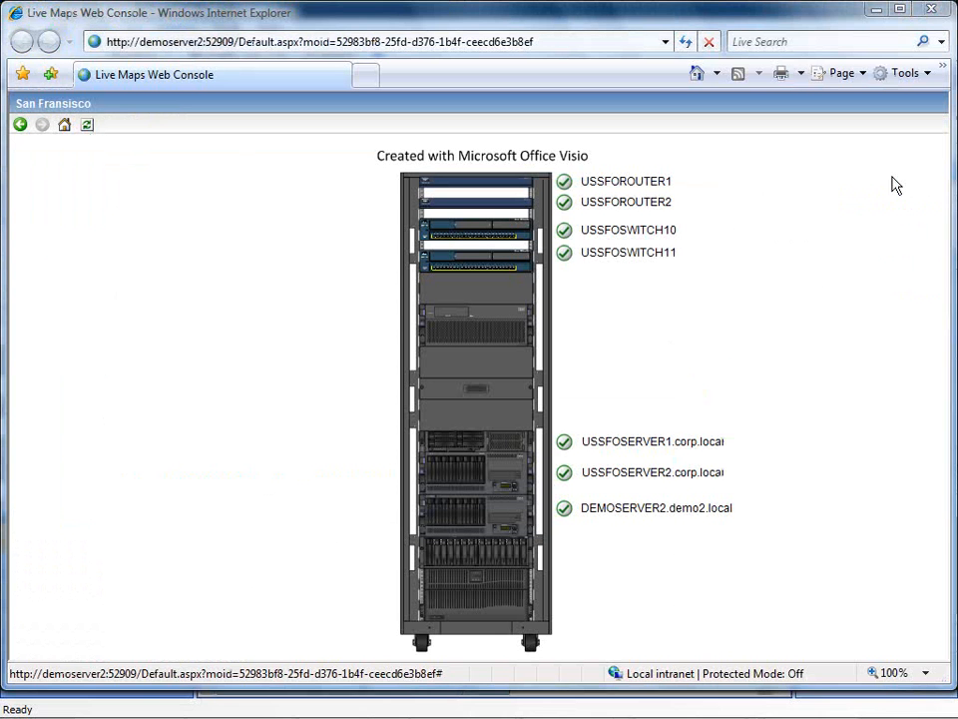
Step: Open the State View of DEMOSERVER2.demo2.local from the San Fransisco view
right_click(666, 514)
mouse_move(715, 523)
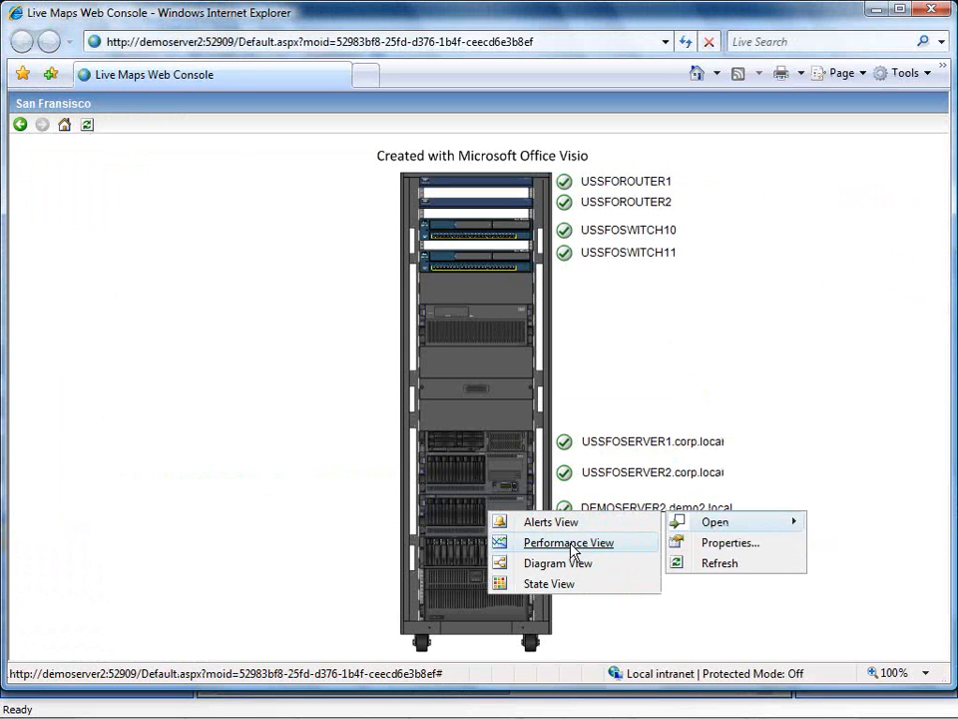
click(575, 582)
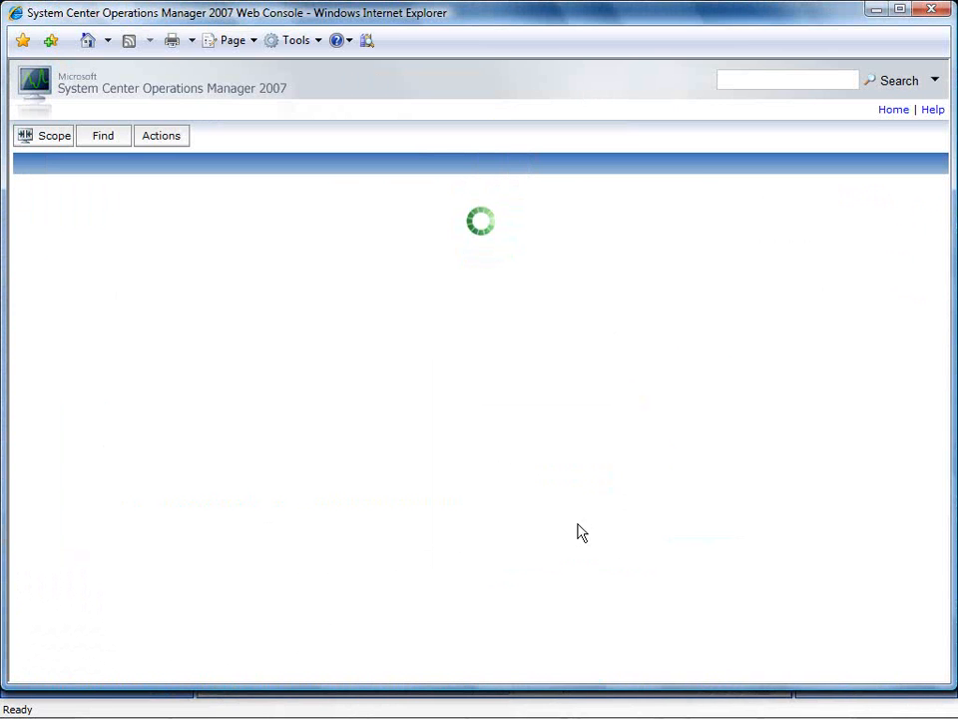